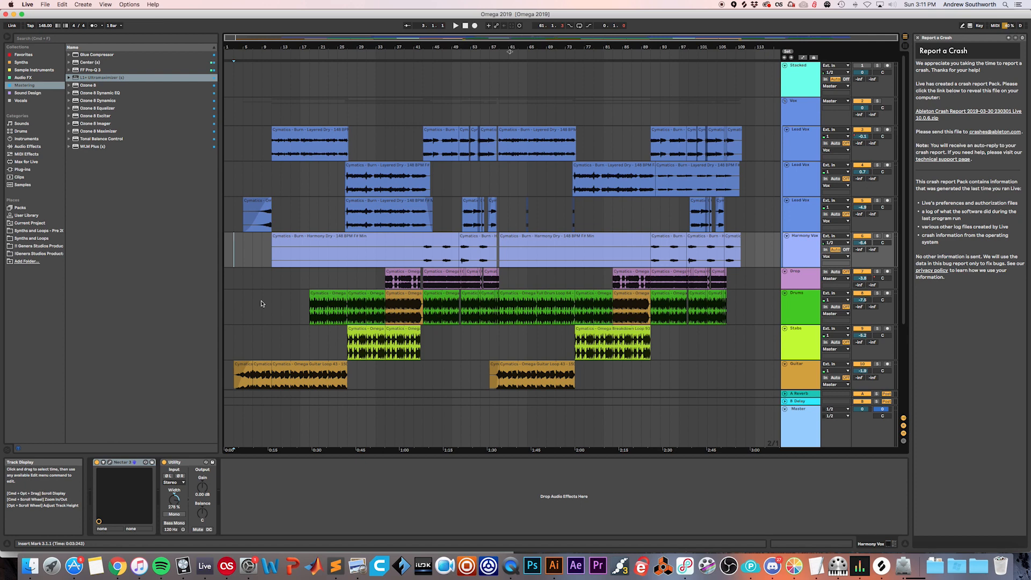
- Inspect the arrangement and select the opening guitar loop clips one after another
{"action": "scroll", "coordinate": [271, 298], "scroll_direction": "down", "scroll_amount": 3}
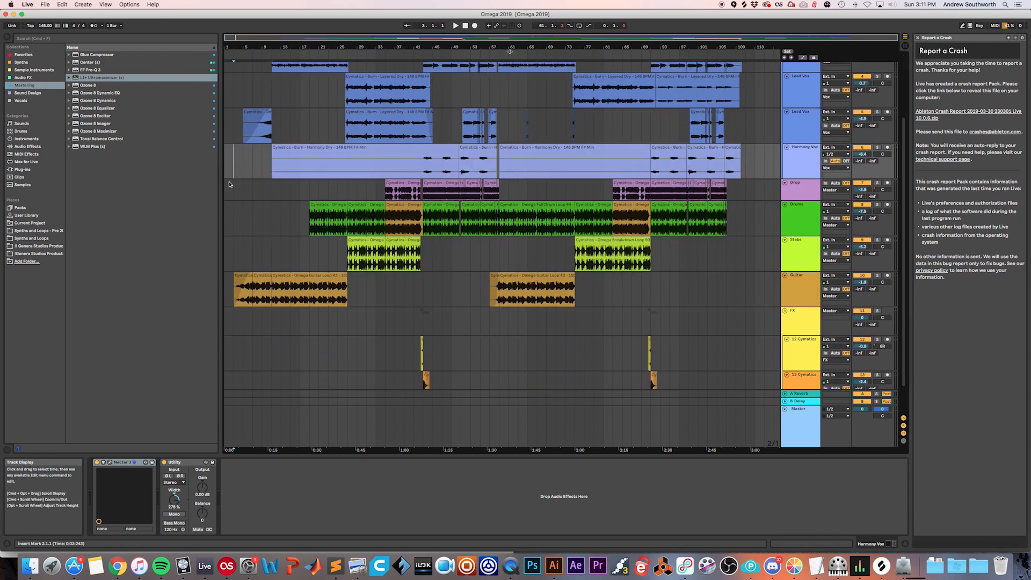
{"action": "left_click", "coordinate": [234, 228]}
{"action": "scroll", "coordinate": [255, 293], "scroll_direction": "up", "scroll_amount": 2}
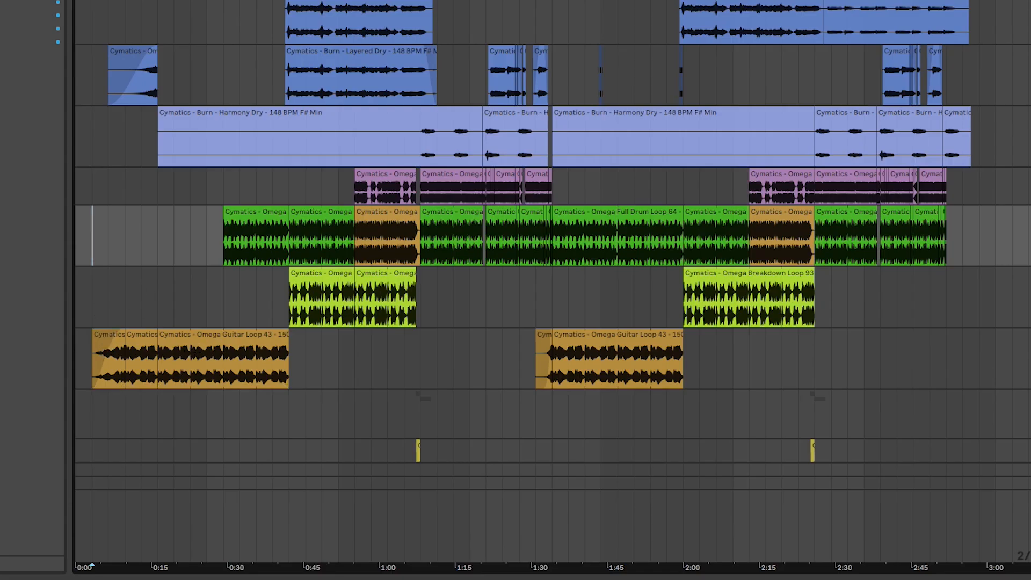
{"action": "left_click", "coordinate": [111, 339]}
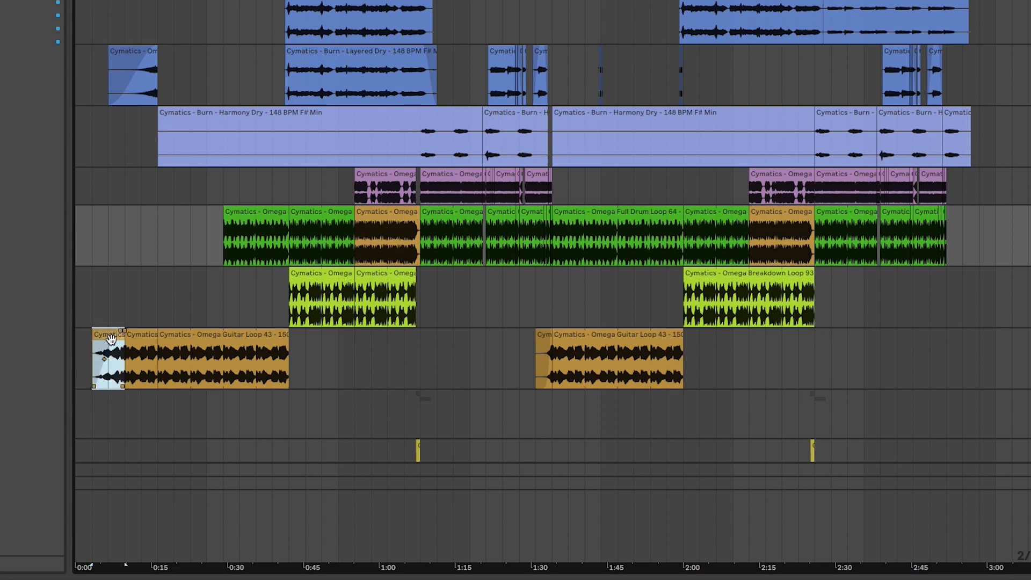
{"action": "left_click", "coordinate": [144, 340]}
{"action": "left_click", "coordinate": [214, 339]}
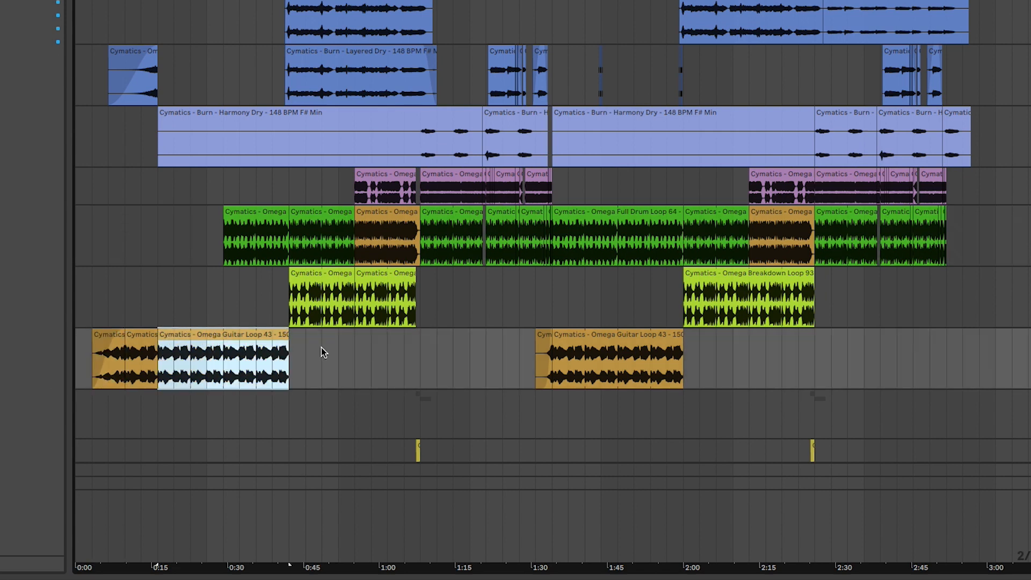
- Play the song from the start of the guitar intro
{"action": "left_click", "coordinate": [95, 355]}
{"action": "left_click", "coordinate": [91, 305]}
{"action": "key", "text": "space"}
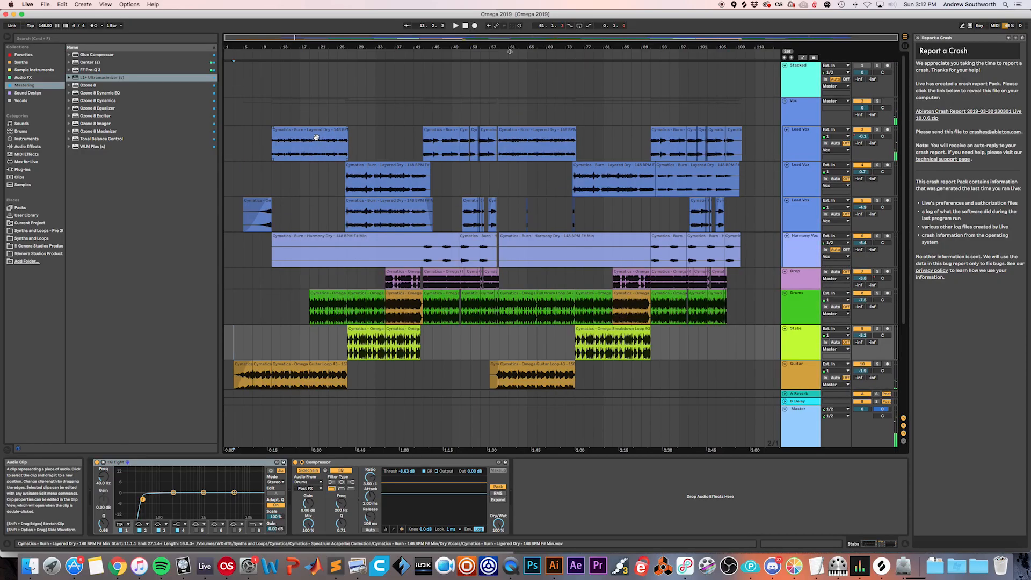
- Select the first lead vocal clip and open the Nectar 3 plug-in on its track, moving its window aside
{"action": "left_click", "coordinate": [316, 136]}
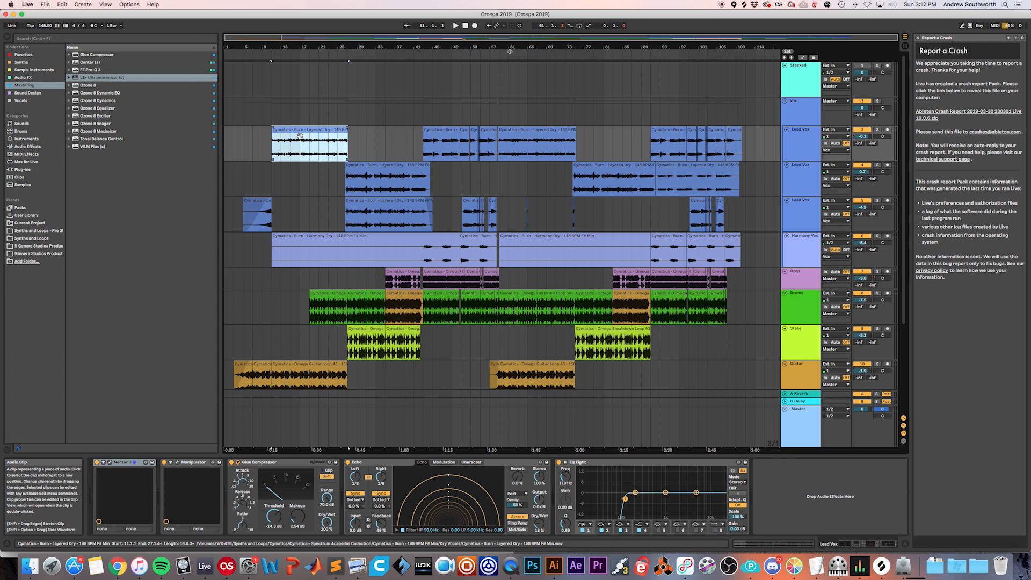
{"action": "left_click", "coordinate": [273, 152]}
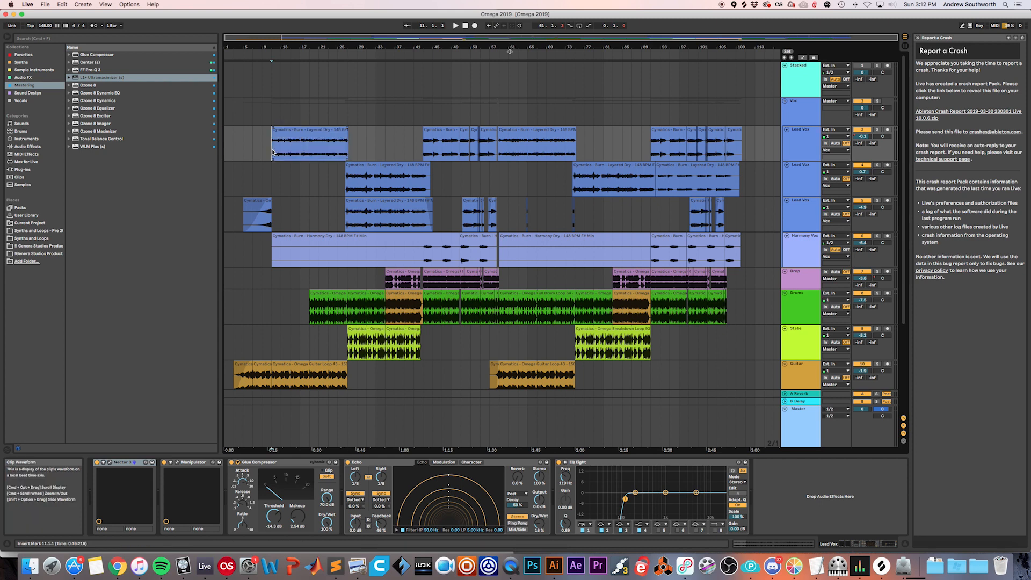
{"action": "left_click", "coordinate": [315, 150]}
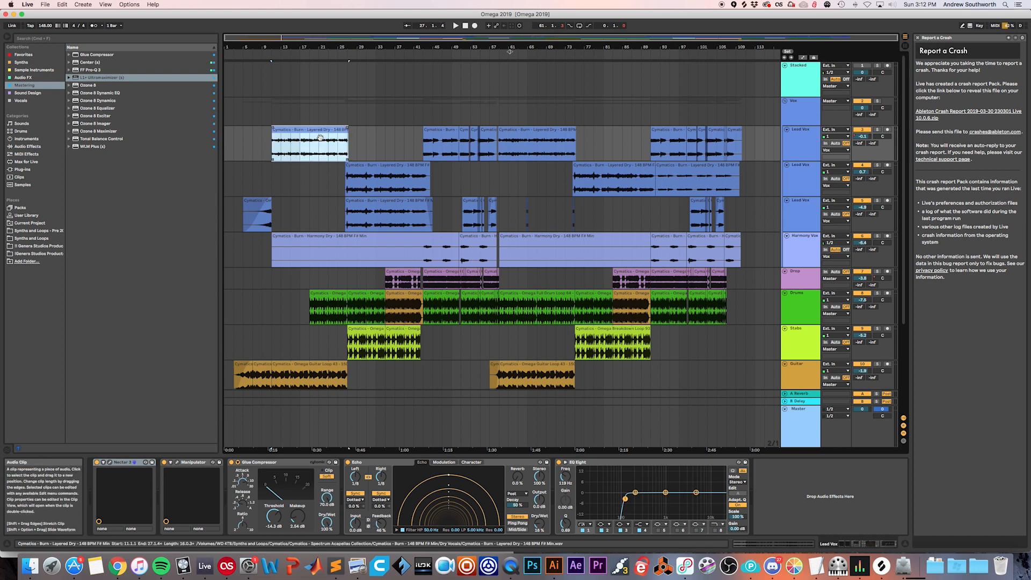
{"action": "left_click", "coordinate": [789, 141]}
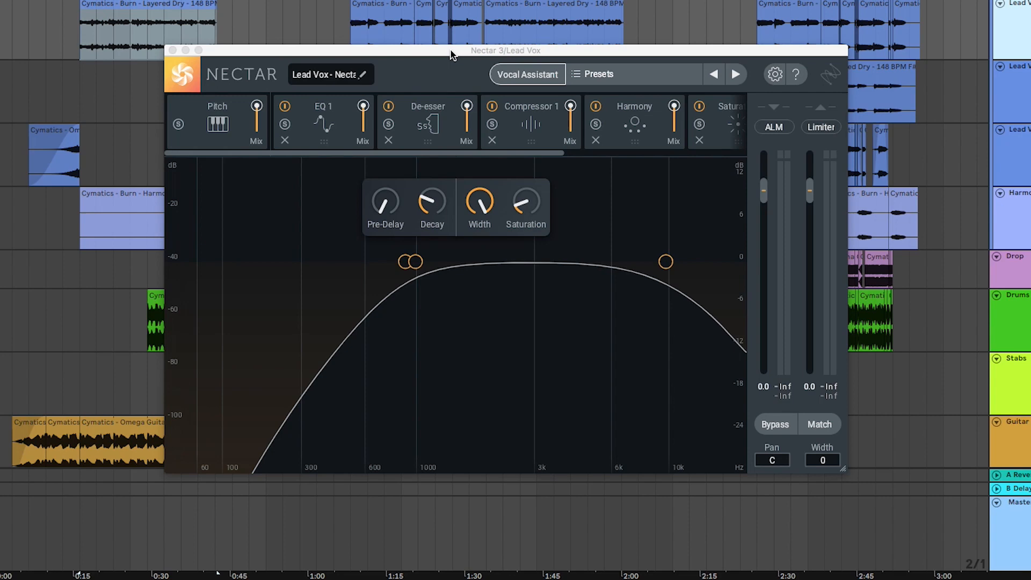
{"action": "left_click_drag", "start_coordinate": [451, 53], "coordinate": [362, 56]}
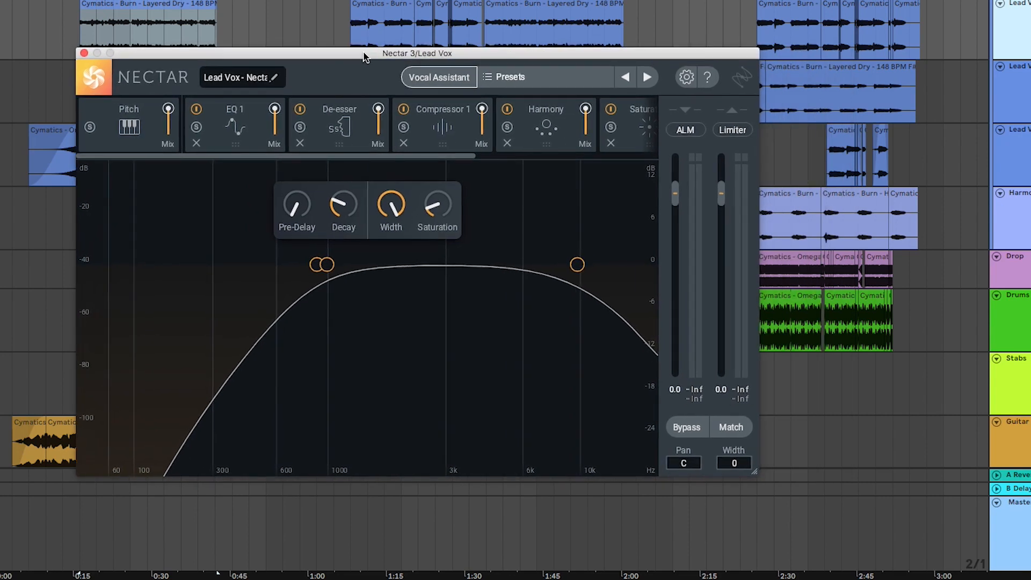
- Review Nectar 3's Pitch, EQ 1, De-esser, Compressor 1, Harmony and Saturation modules and close the plug-in
{"action": "left_click", "coordinate": [129, 123]}
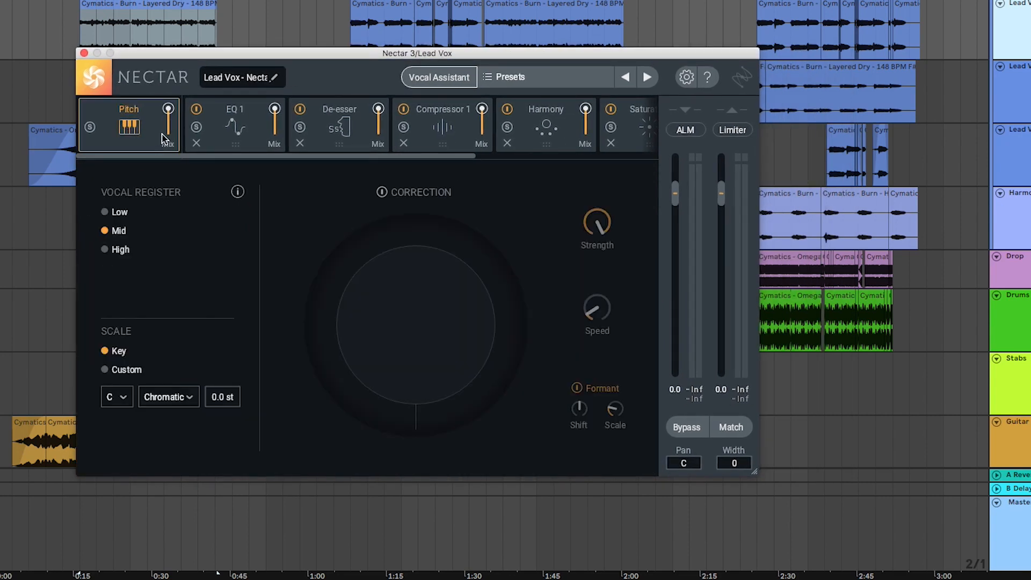
{"action": "left_click", "coordinate": [236, 129]}
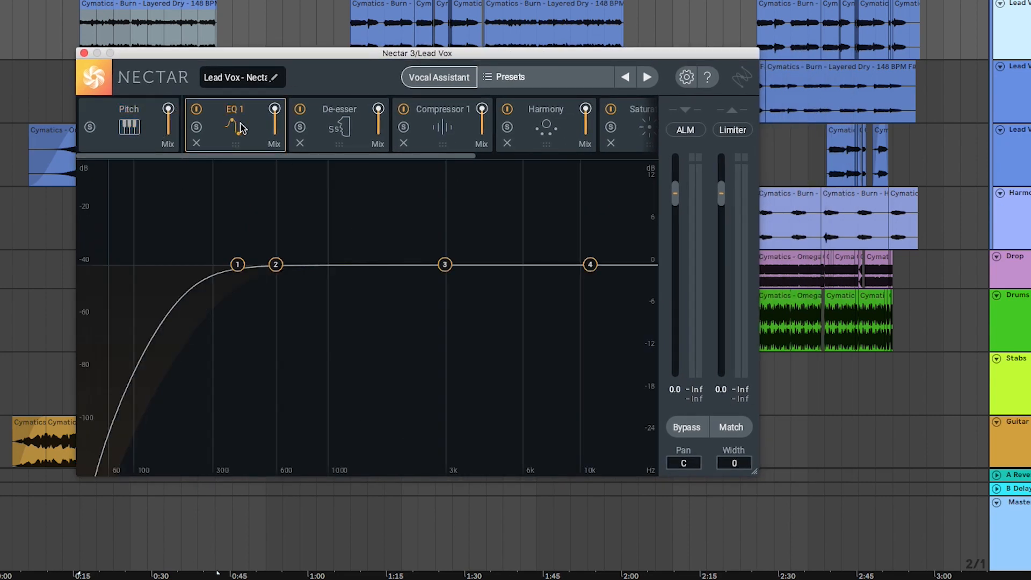
{"action": "left_click", "coordinate": [344, 130]}
{"action": "left_click", "coordinate": [453, 134]}
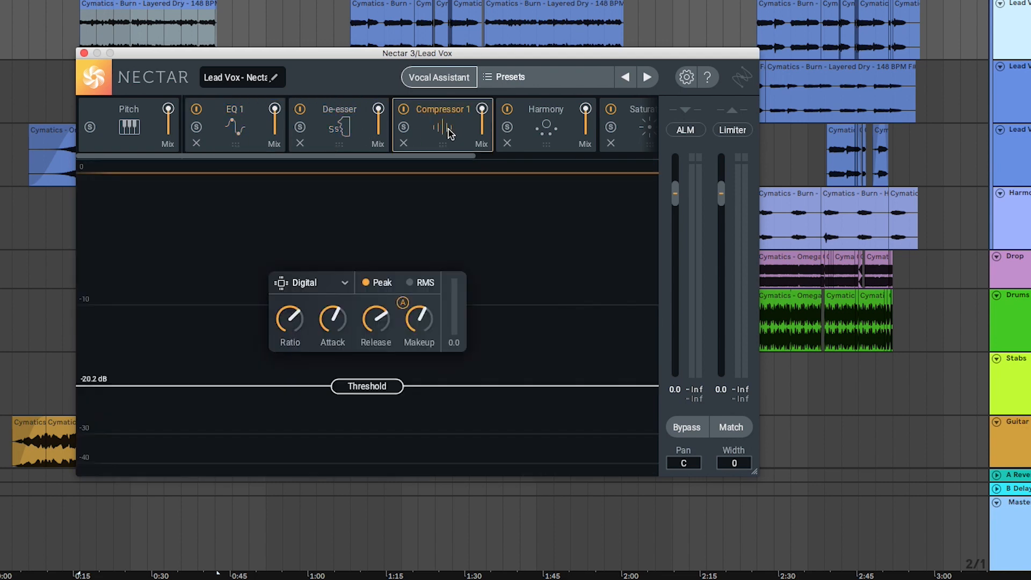
{"action": "left_click", "coordinate": [532, 124]}
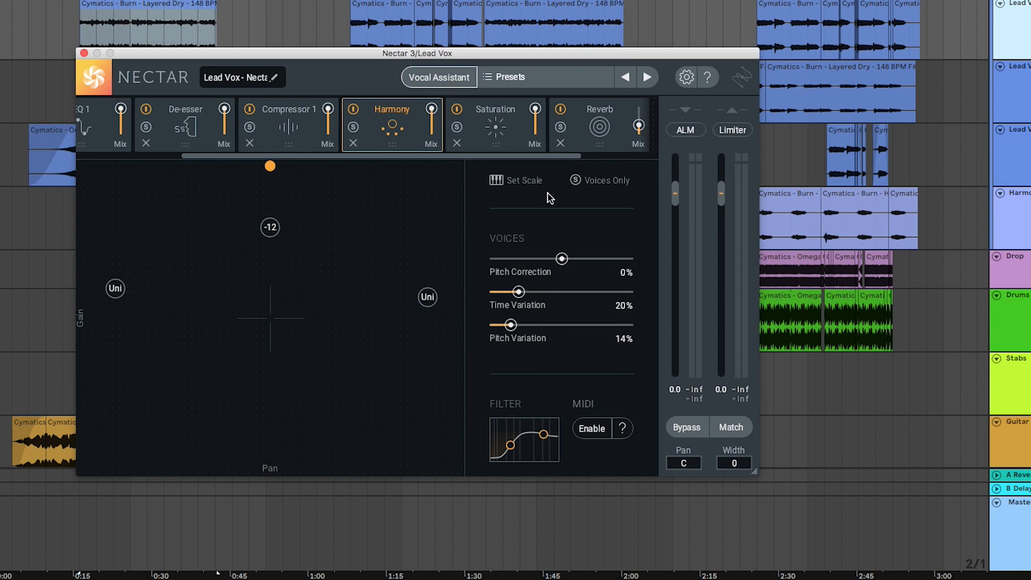
{"action": "scroll", "coordinate": [486, 142], "scroll_direction": "right", "scroll_amount": 3}
{"action": "left_click", "coordinate": [395, 125]}
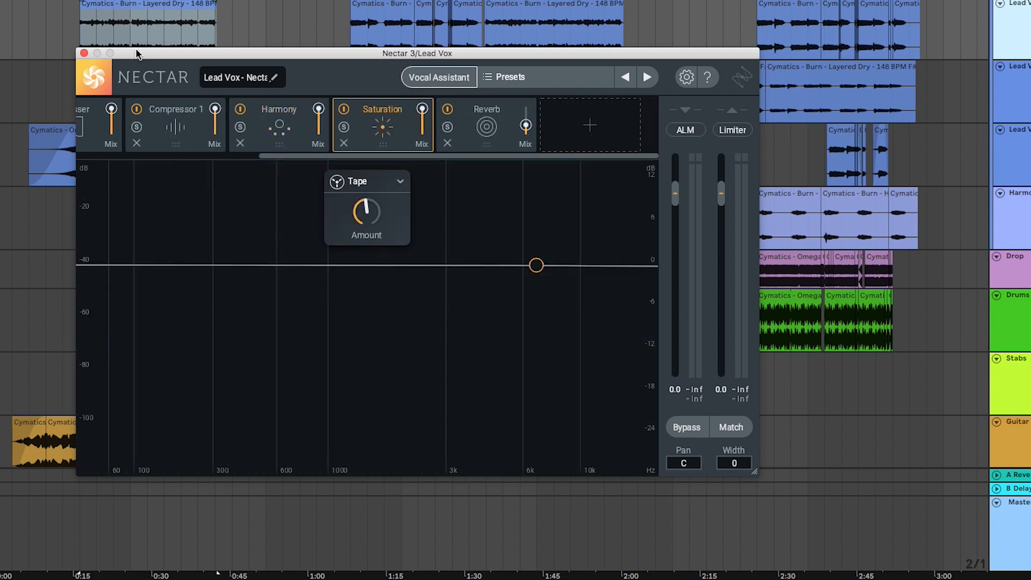
{"action": "left_click", "coordinate": [84, 53]}
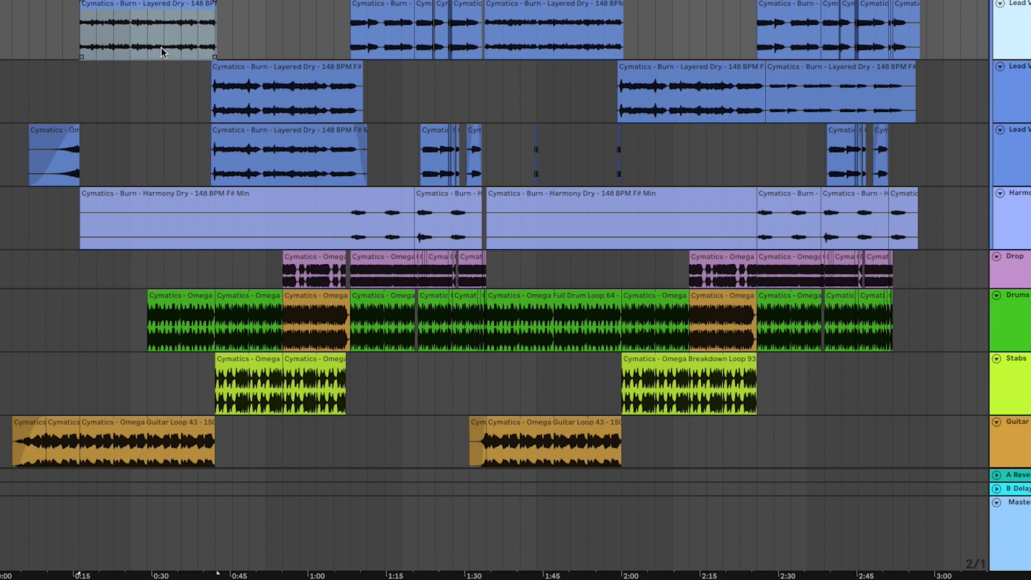
- Play the faded intro clip on the third Lead Vox track from bar 7 with the Vox group soloed, and unsolo the group
{"action": "scroll", "coordinate": [166, 340], "scroll_direction": "down", "scroll_amount": 5}
{"action": "scroll", "coordinate": [133, 203], "scroll_direction": "up", "scroll_amount": 5}
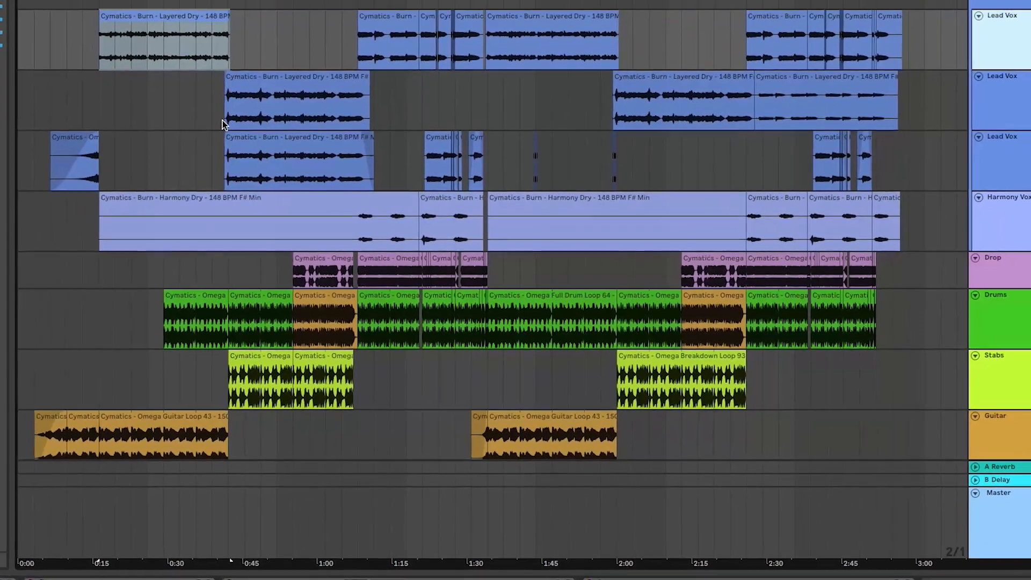
{"action": "left_click", "coordinate": [104, 157]}
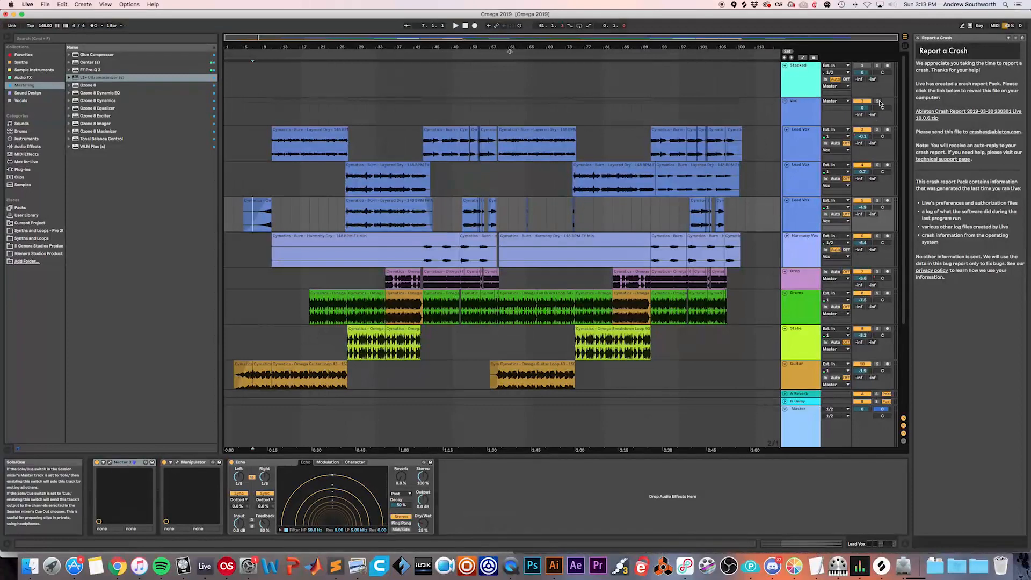
{"action": "key", "text": "space"}
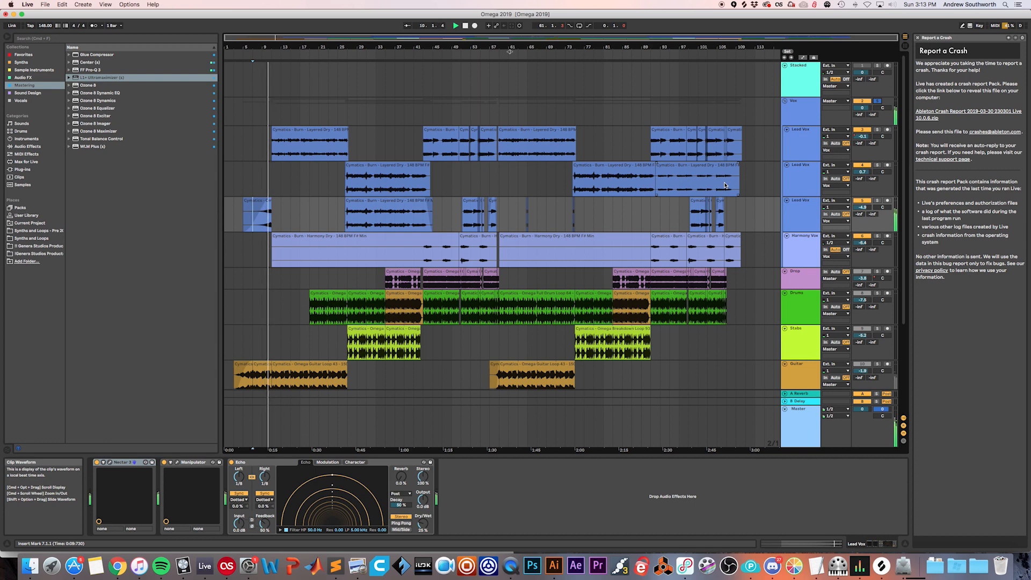
{"action": "left_click", "coordinate": [789, 203]}
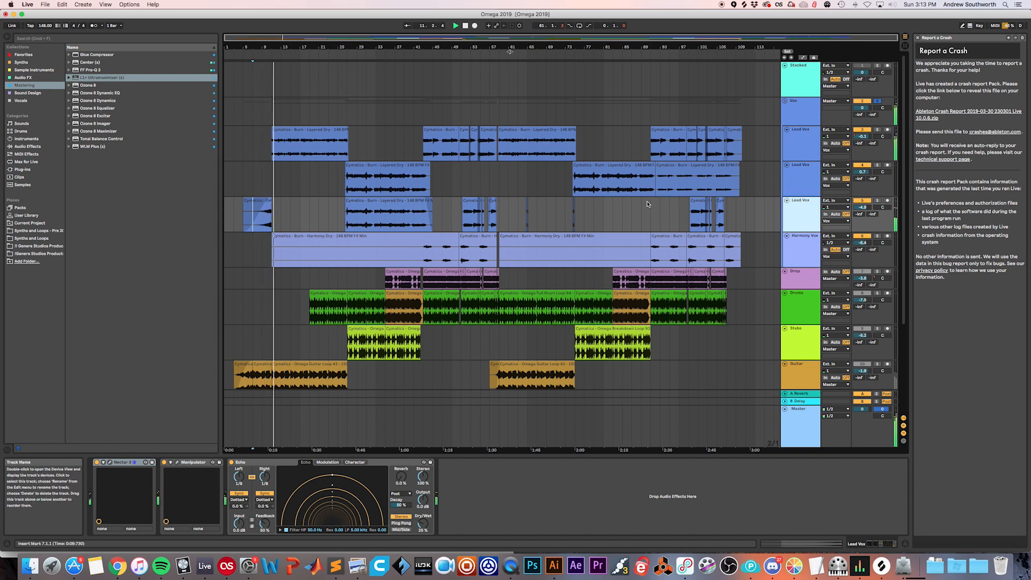
{"action": "key", "text": "space"}
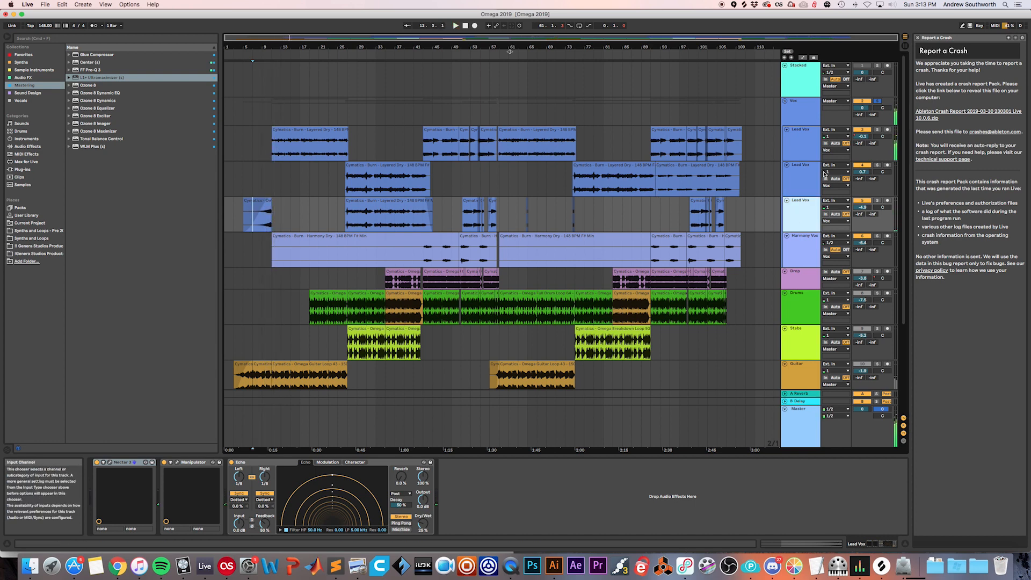
{"action": "left_click", "coordinate": [878, 102]}
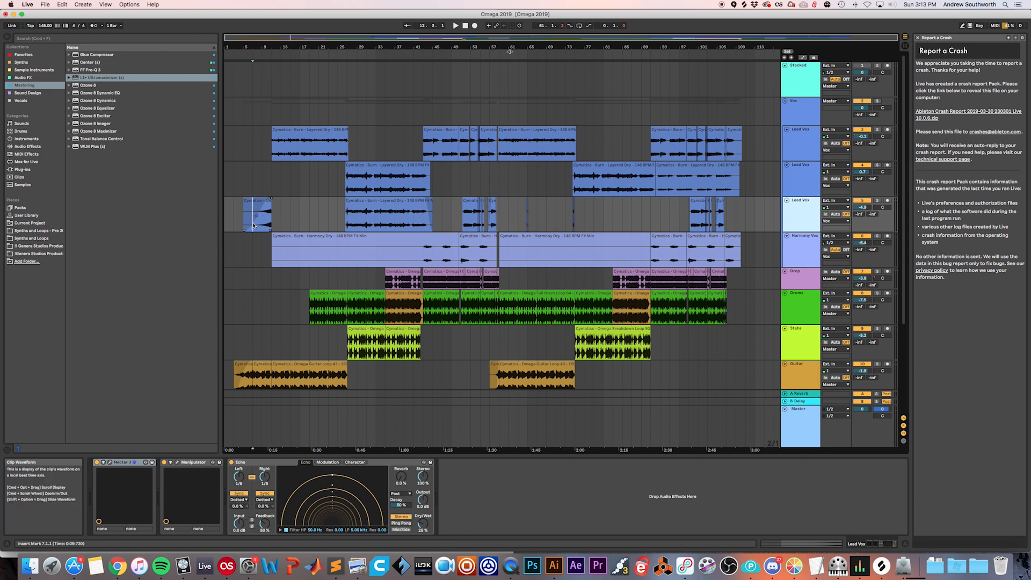
- Examine the arrangement from the first lead vocal clip through the buildup and into the drop, across all tracks
{"action": "left_click", "coordinate": [272, 144]}
{"action": "left_click", "coordinate": [338, 157]}
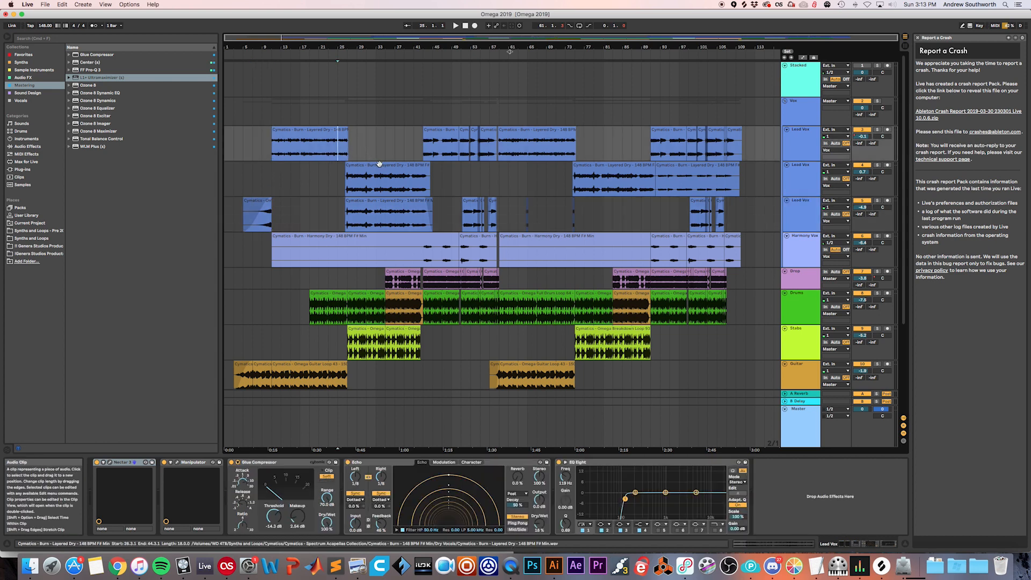
{"action": "scroll", "coordinate": [378, 209], "scroll_direction": "up", "scroll_amount": 5}
{"action": "scroll", "coordinate": [378, 210], "scroll_direction": "down", "scroll_amount": 4}
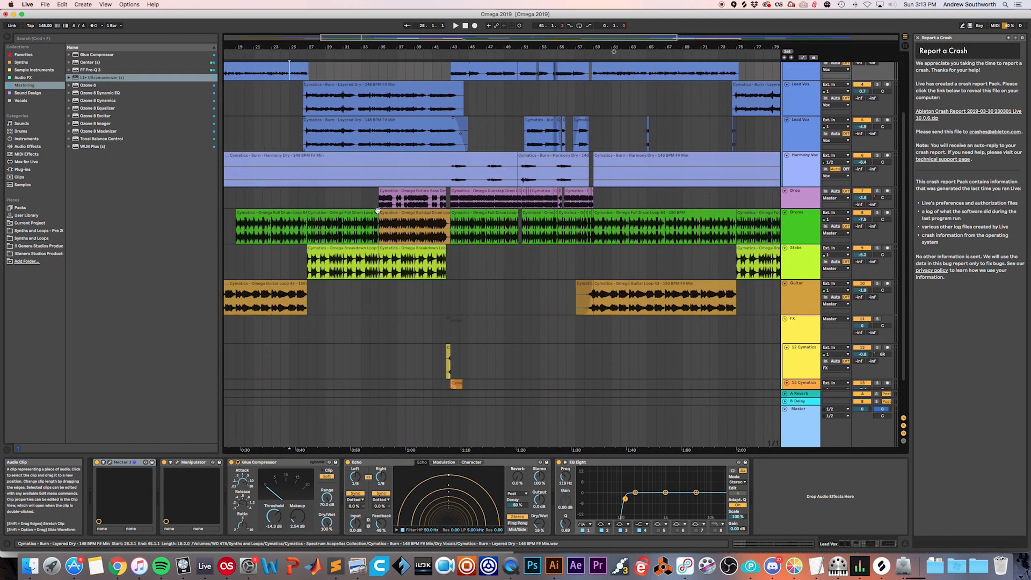
{"action": "scroll", "coordinate": [378, 210], "scroll_direction": "up", "scroll_amount": 1}
{"action": "scroll", "coordinate": [378, 210], "scroll_direction": "up", "scroll_amount": 2}
{"action": "scroll", "coordinate": [378, 210], "scroll_direction": "right", "scroll_amount": 1}
{"action": "scroll", "coordinate": [377, 209], "scroll_direction": "down", "scroll_amount": 3}
{"action": "scroll", "coordinate": [377, 210], "scroll_direction": "up", "scroll_amount": 3}
{"action": "scroll", "coordinate": [378, 210], "scroll_direction": "down", "scroll_amount": 5}
{"action": "scroll", "coordinate": [377, 210], "scroll_direction": "up", "scroll_amount": 5}
{"action": "scroll", "coordinate": [384, 216], "scroll_direction": "right", "scroll_amount": 1}
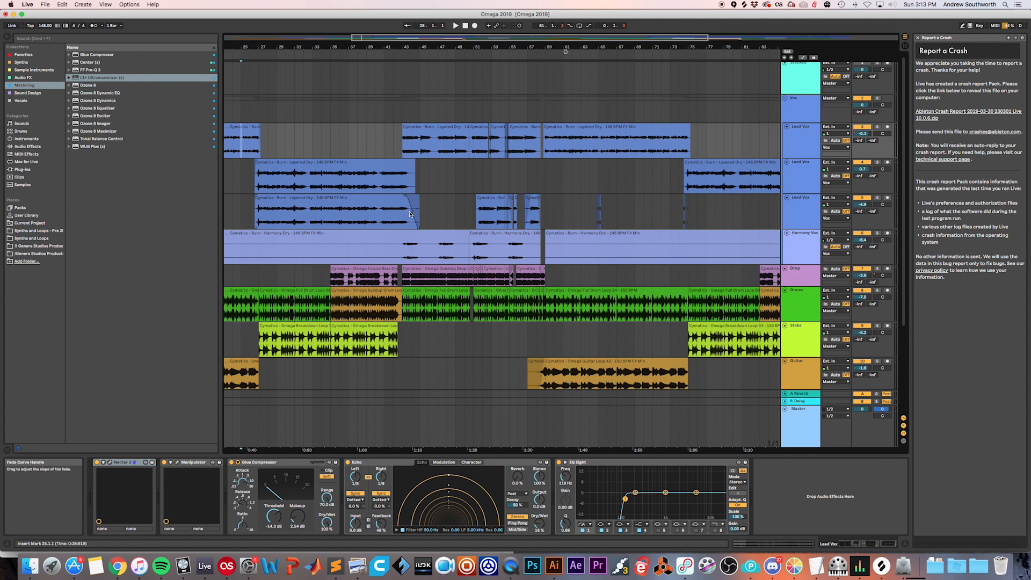
- Place the insert marker at bar 43 on the third Lead Vox track, where the drop starts
{"action": "left_click", "coordinate": [390, 223]}
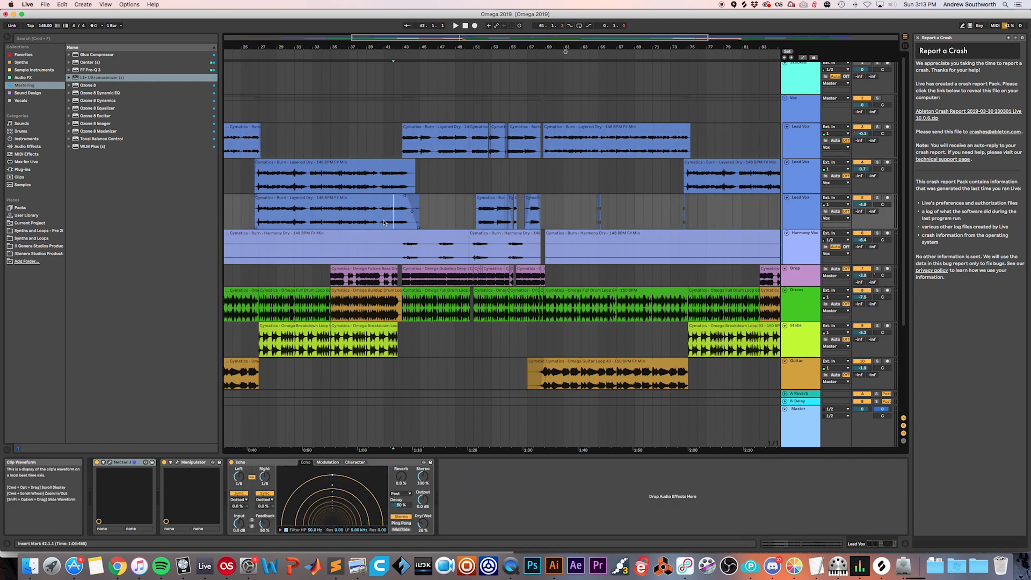
{"action": "left_click", "coordinate": [393, 220]}
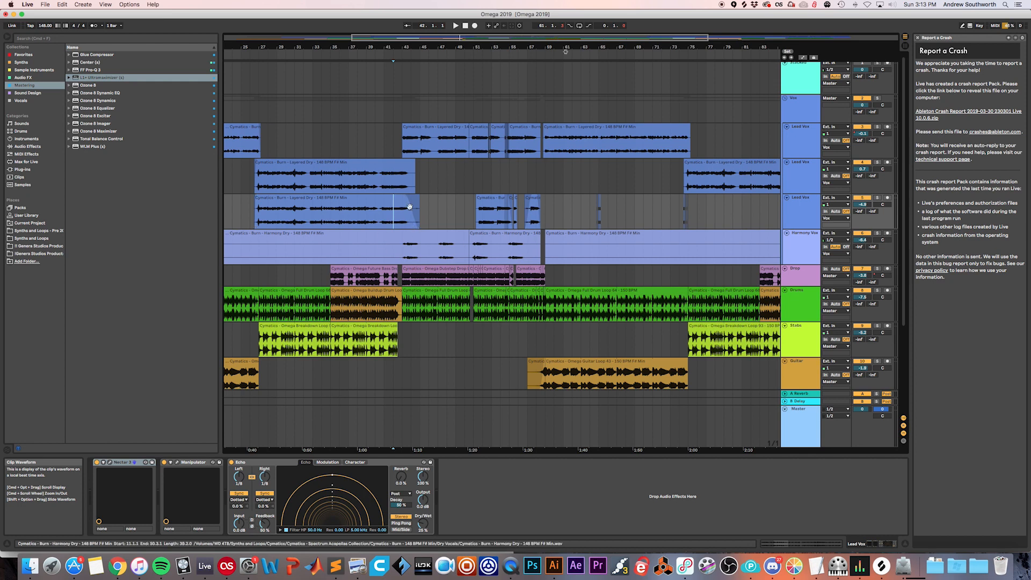
{"action": "left_click", "coordinate": [403, 224]}
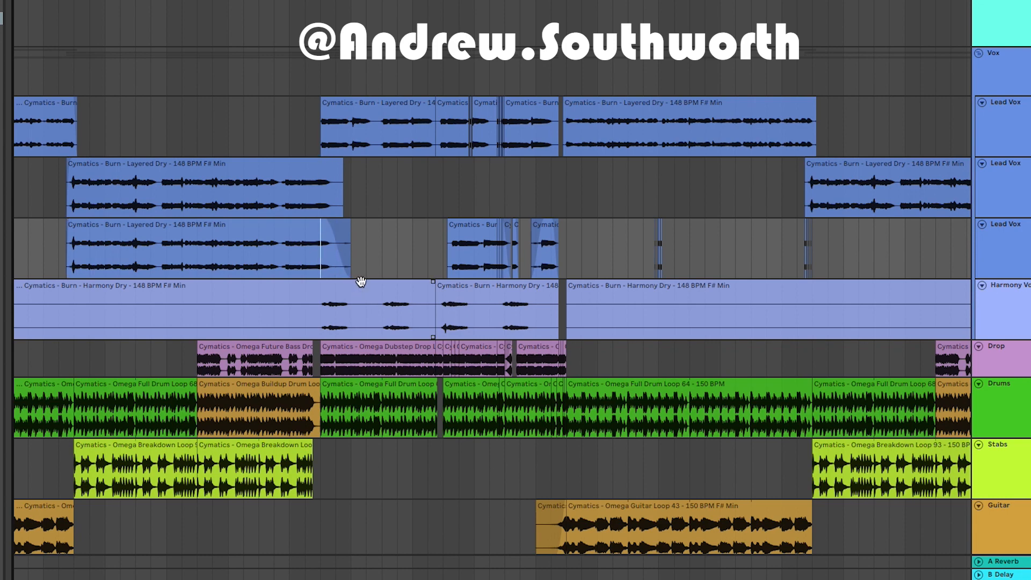
- Examine the drop section up close, comparing the vocal, harmony, drop, drum and FX clips
{"action": "scroll", "coordinate": [360, 281], "scroll_direction": "up", "scroll_amount": 4}
{"action": "scroll", "coordinate": [359, 281], "scroll_direction": "right", "scroll_amount": 3}
{"action": "scroll", "coordinate": [358, 282], "scroll_direction": "left", "scroll_amount": 3}
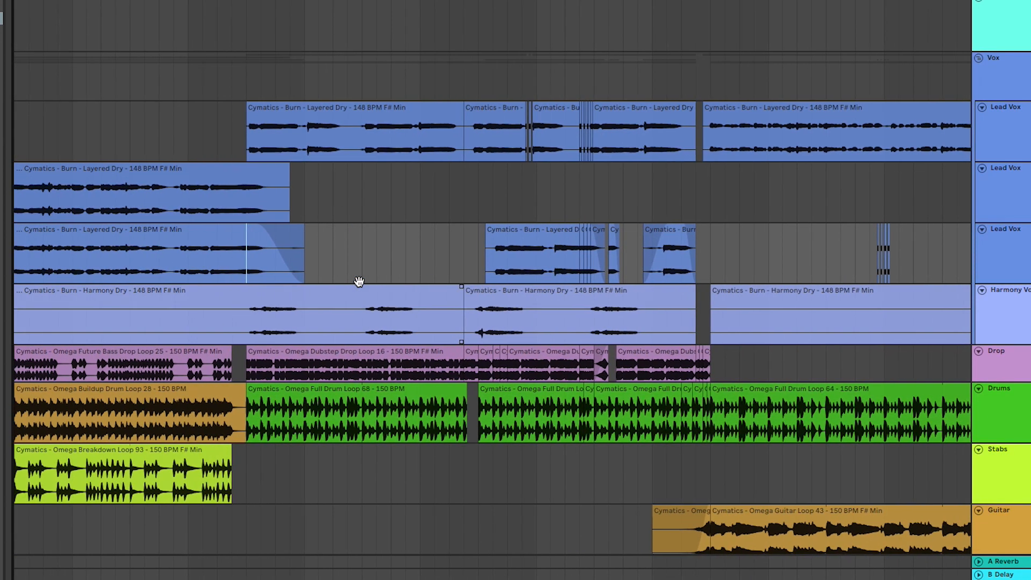
{"action": "scroll", "coordinate": [361, 306], "scroll_direction": "up", "scroll_amount": 2}
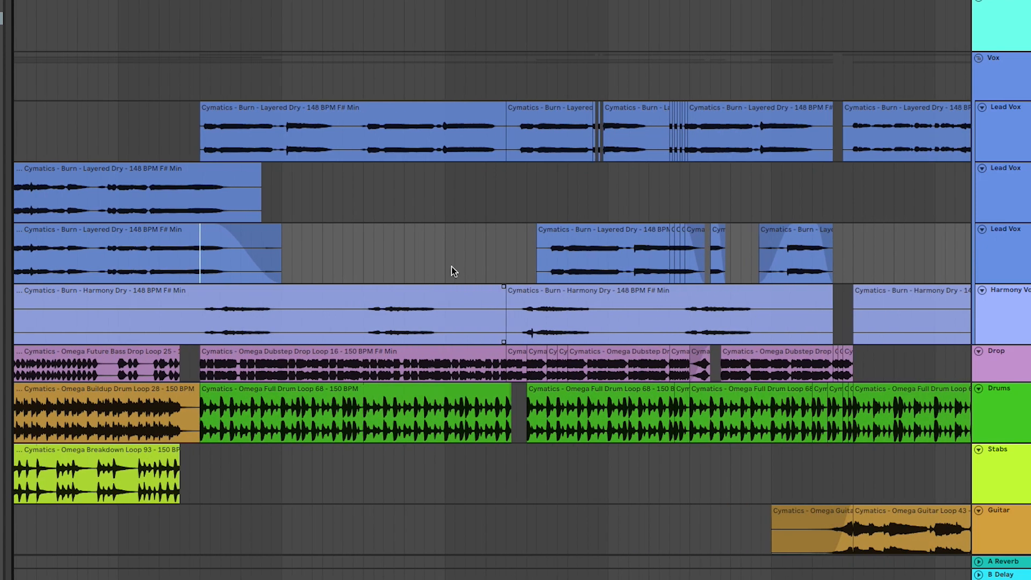
{"action": "scroll", "coordinate": [662, 167], "scroll_direction": "down", "scroll_amount": 5}
{"action": "scroll", "coordinate": [663, 167], "scroll_direction": "up", "scroll_amount": 3}
{"action": "scroll", "coordinate": [662, 167], "scroll_direction": "down", "scroll_amount": 3}
{"action": "scroll", "coordinate": [370, 197], "scroll_direction": "left", "scroll_amount": 3}
{"action": "scroll", "coordinate": [371, 198], "scroll_direction": "up", "scroll_amount": 2}
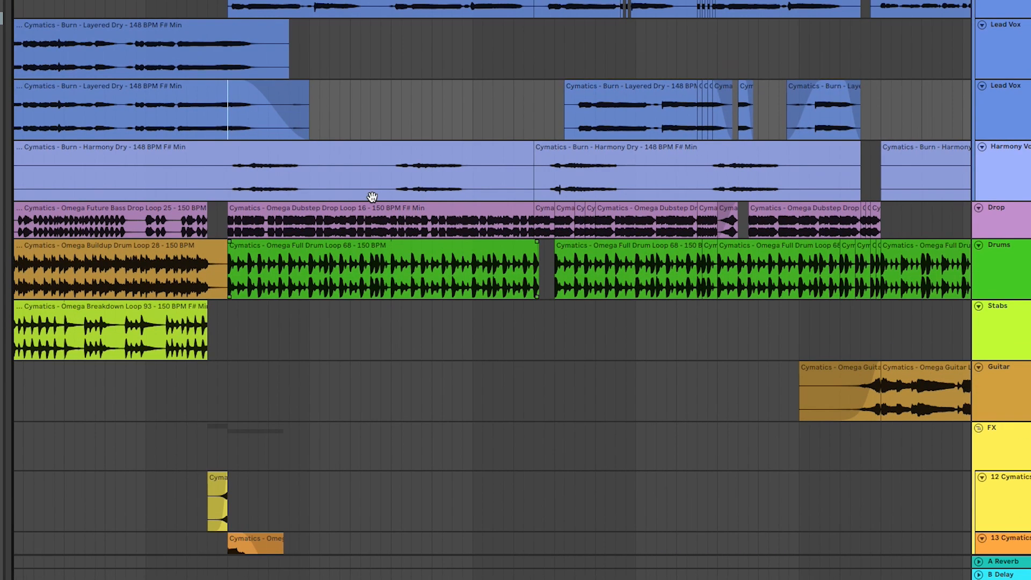
{"action": "scroll", "coordinate": [302, 340], "scroll_direction": "down", "scroll_amount": 2}
{"action": "scroll", "coordinate": [285, 329], "scroll_direction": "up", "scroll_amount": 3}
{"action": "scroll", "coordinate": [285, 329], "scroll_direction": "up", "scroll_amount": 1}
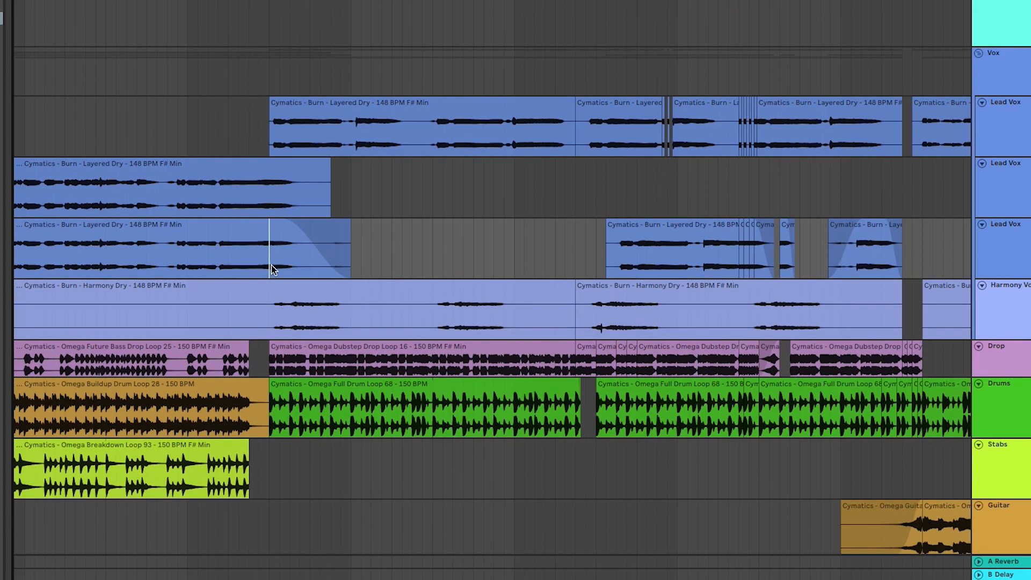
- Play the arrangement from just before the drop and follow the playback through it
{"action": "scroll", "coordinate": [640, 237], "scroll_direction": "right", "scroll_amount": 1}
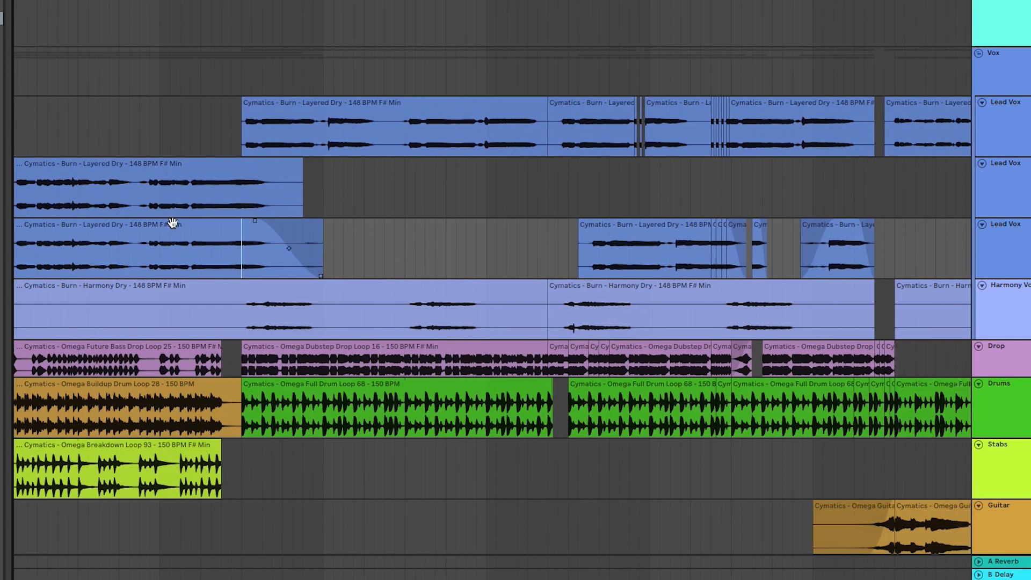
{"action": "key", "text": "space"}
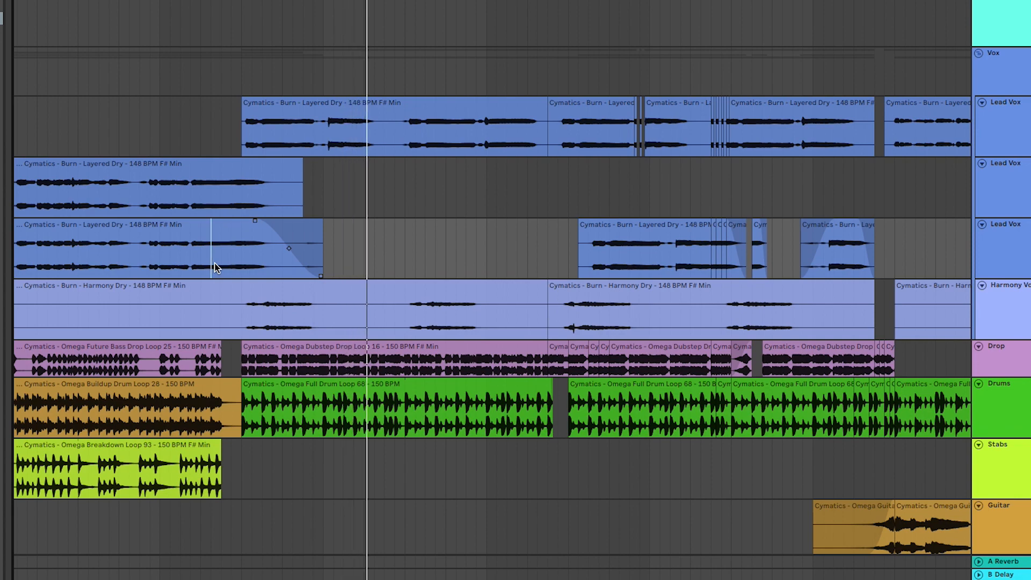
{"action": "scroll", "coordinate": [215, 263], "scroll_direction": "right", "scroll_amount": 5}
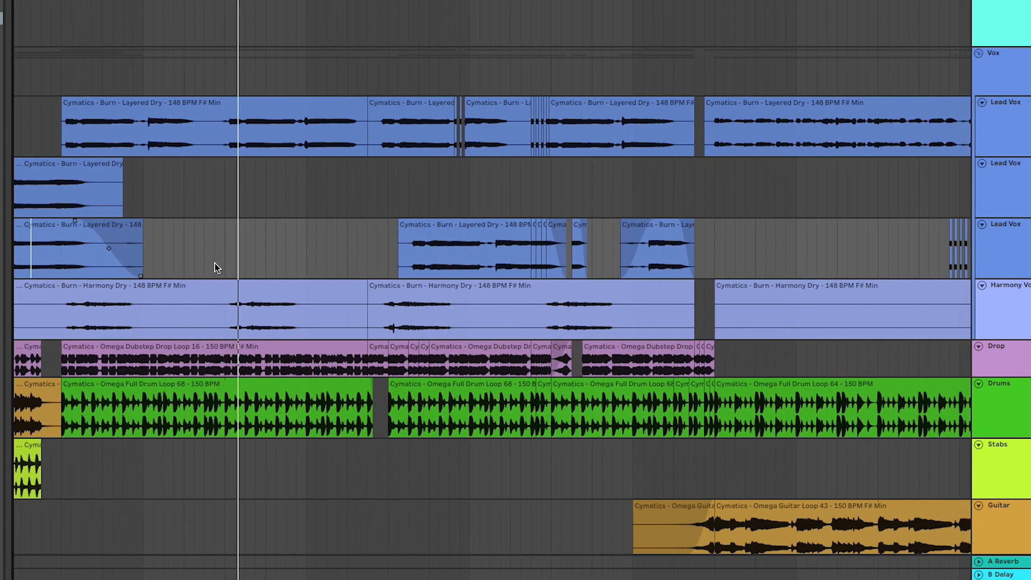
- Follow the playback through the drop to the second Layered Dry vocal section, and stop it there
{"action": "scroll", "coordinate": [215, 263], "scroll_direction": "down", "scroll_amount": 3}
{"action": "scroll", "coordinate": [254, 235], "scroll_direction": "up", "scroll_amount": 3}
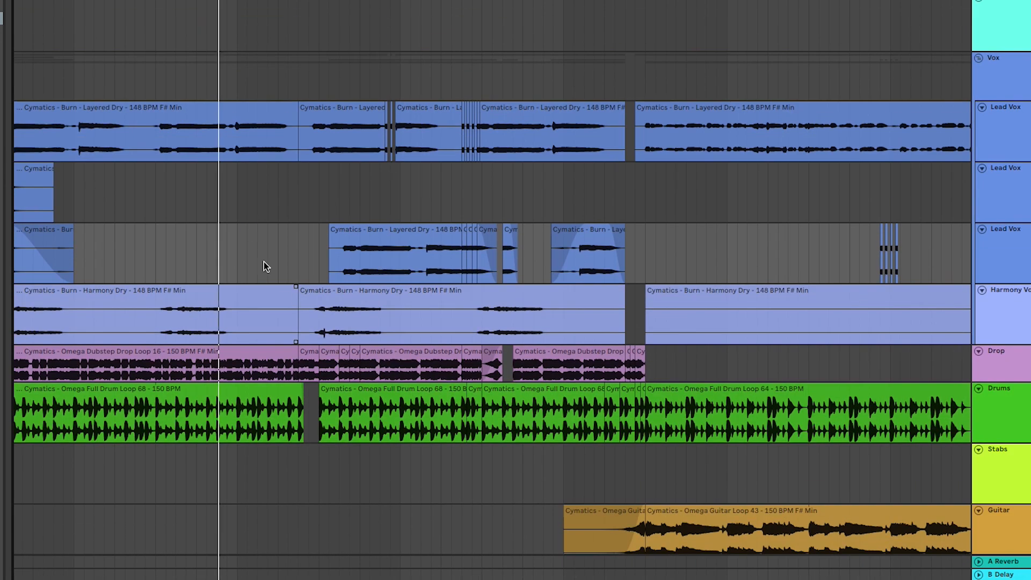
{"action": "scroll", "coordinate": [286, 299], "scroll_direction": "up", "scroll_amount": 4}
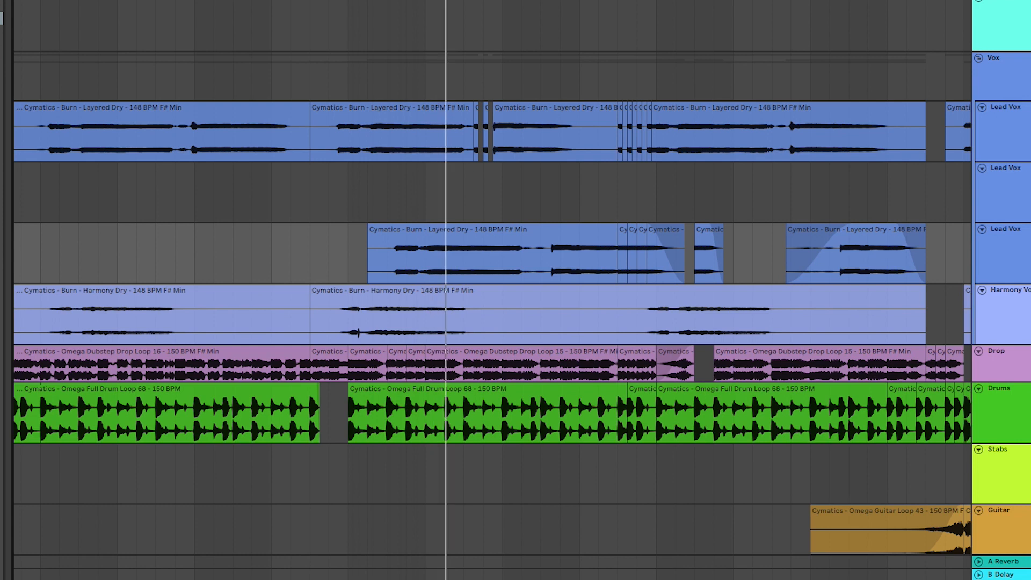
{"action": "key", "text": "space"}
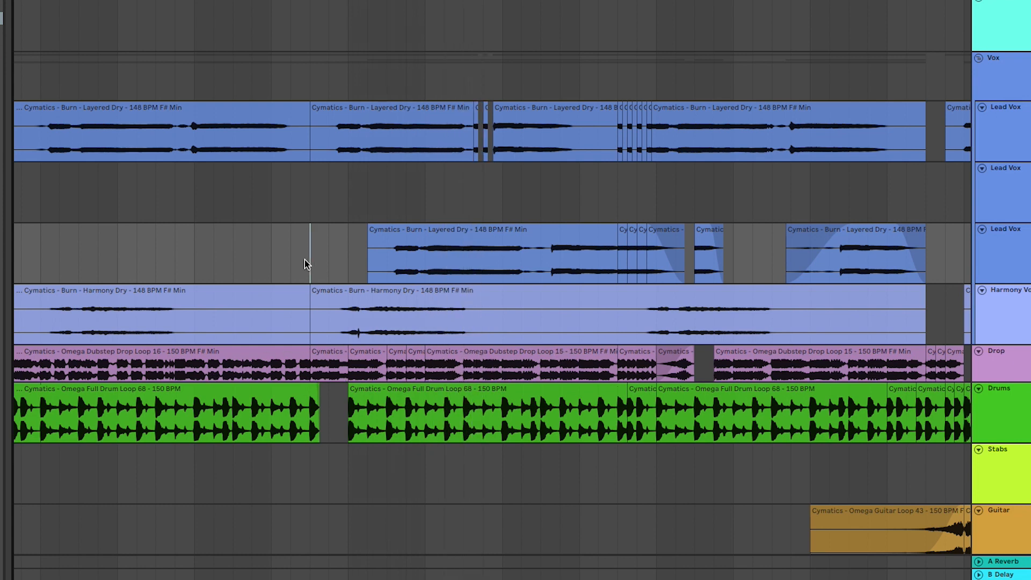
- Place the insert marker at 50.3.1 on the Drop track and display its Mixer Track Panning automation
{"action": "left_click", "coordinate": [310, 365]}
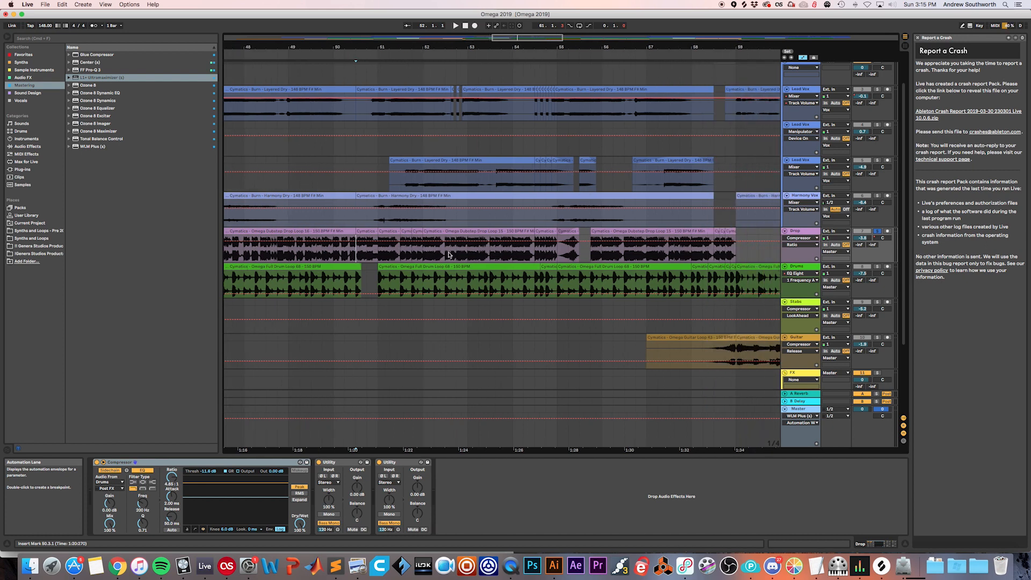
{"action": "left_click", "coordinate": [800, 238]}
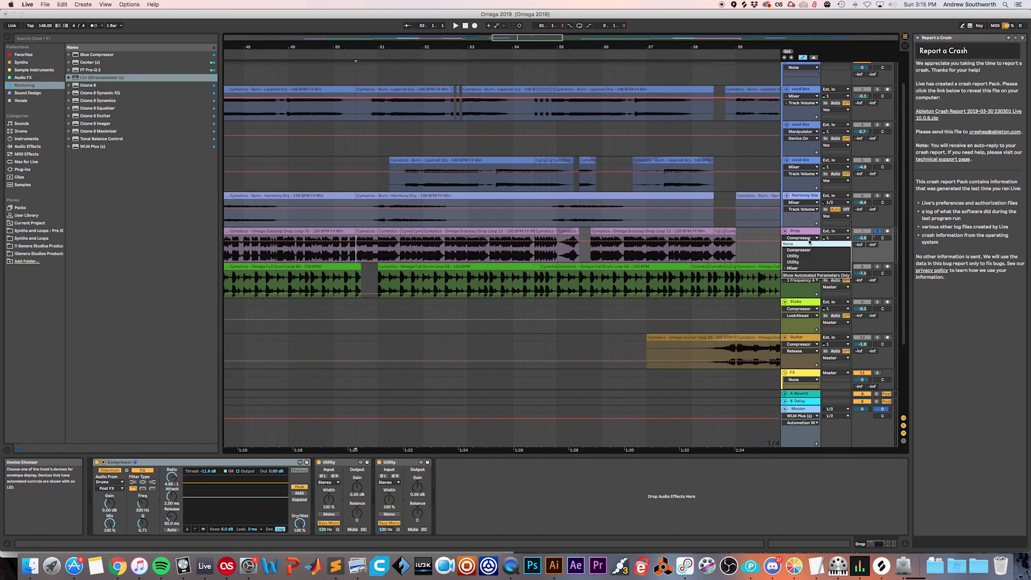
{"action": "left_click", "coordinate": [800, 268]}
{"action": "left_click", "coordinate": [810, 245]}
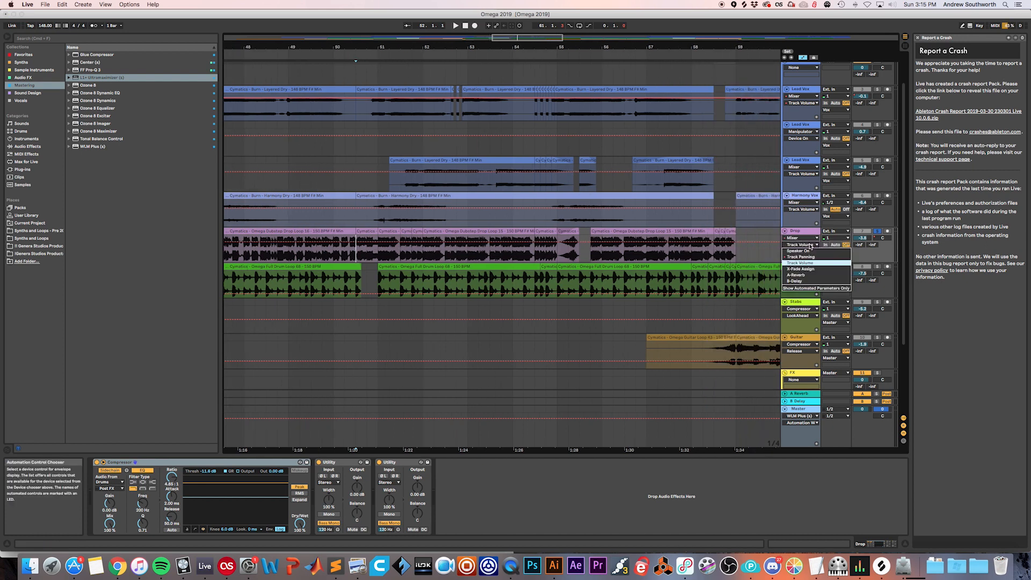
{"action": "left_click", "coordinate": [800, 263]}
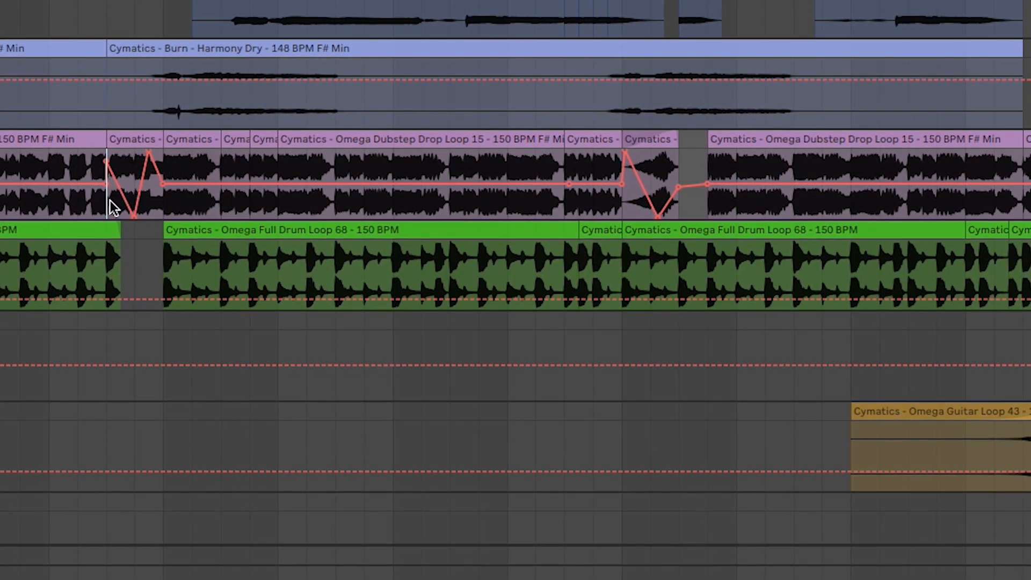
- Play the drop from 49.2.3 through the first panning automation sweep on the Drop track, with all tracks audible
{"action": "scroll", "coordinate": [102, 191], "scroll_direction": "up", "scroll_amount": 3}
{"action": "key", "text": "space"}
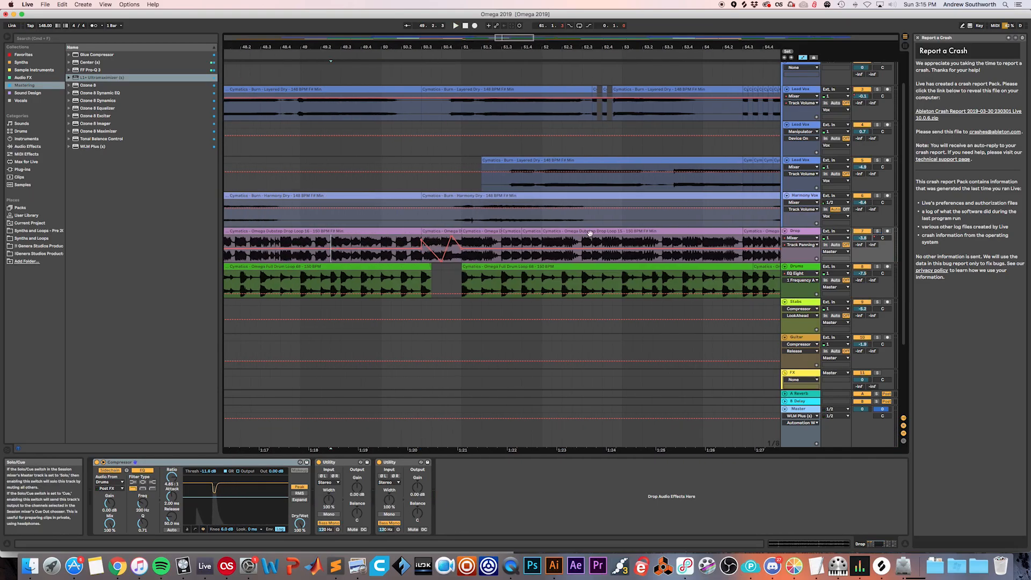
{"action": "scroll", "coordinate": [574, 228], "scroll_direction": "left", "scroll_amount": 5}
{"action": "scroll", "coordinate": [574, 228], "scroll_direction": "right", "scroll_amount": 4}
{"action": "key", "text": "space"}
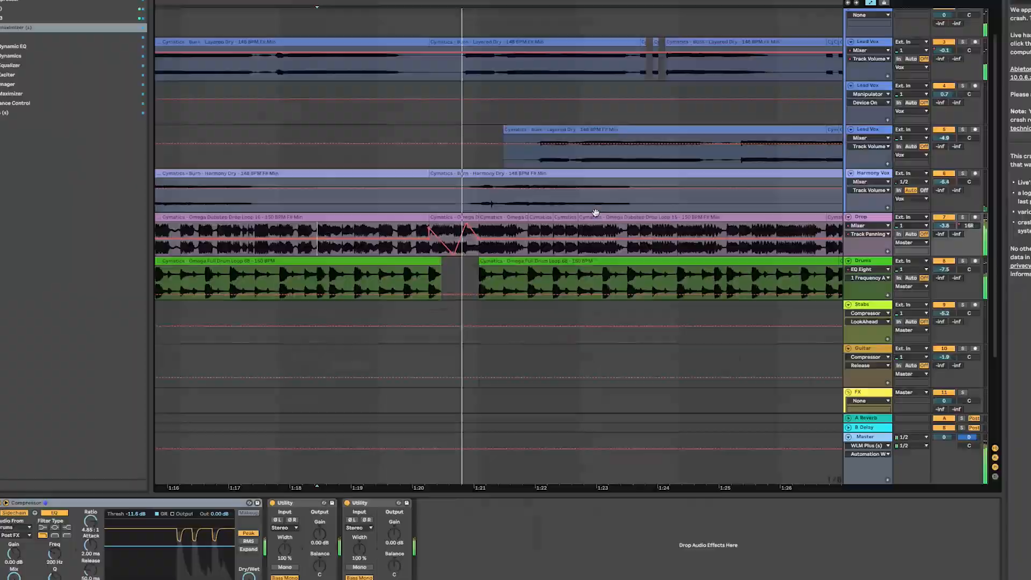
{"action": "key", "text": "space"}
{"action": "scroll", "coordinate": [483, 241], "scroll_direction": "right", "scroll_amount": 3}
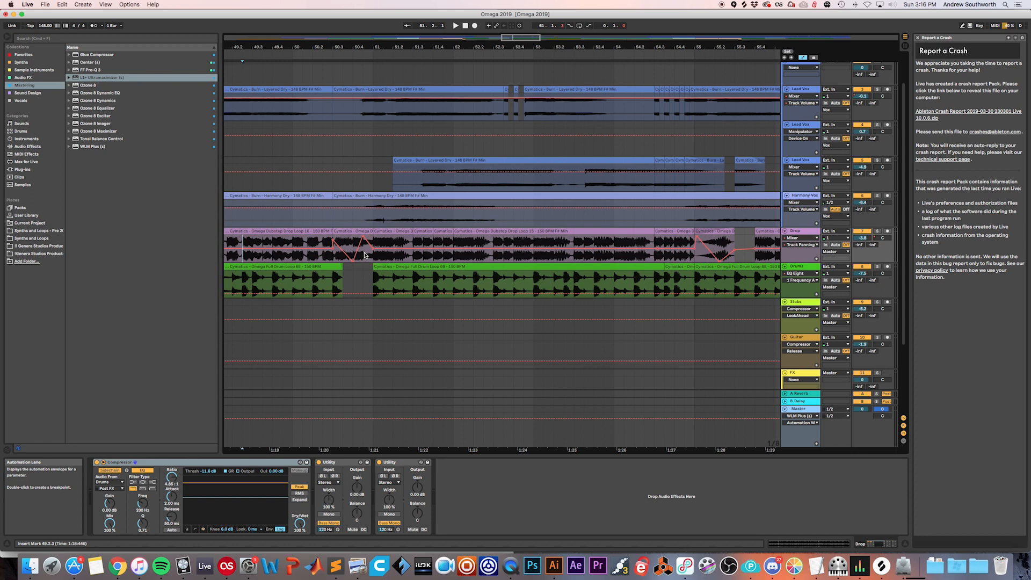
- Inspect the waveforms of the short chopped Drop clips between 50.3.1 and 52.1.1 and compare them with the surrounding section
{"action": "scroll", "coordinate": [364, 255], "scroll_direction": "right", "scroll_amount": 2}
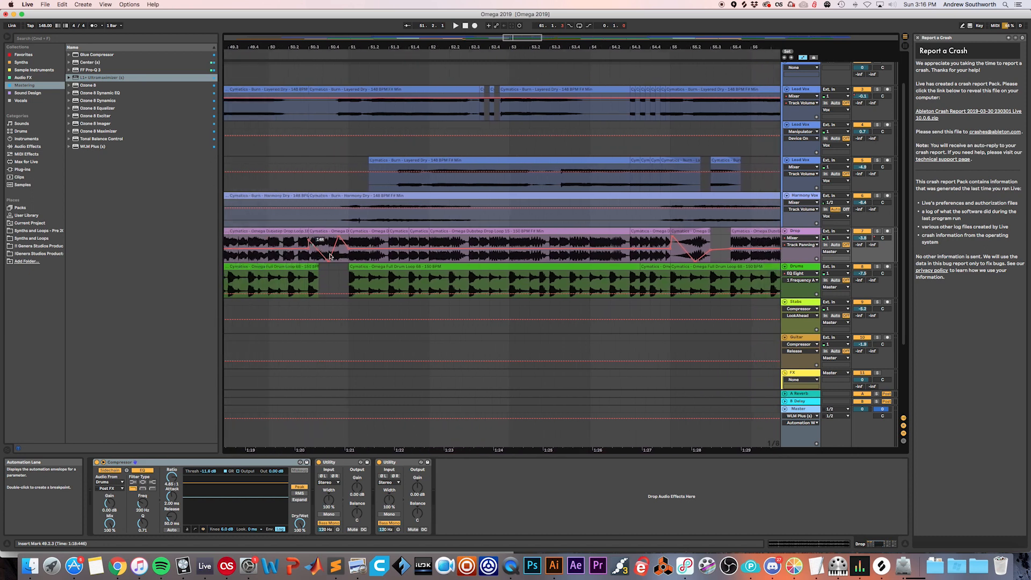
{"action": "left_click", "coordinate": [309, 259]}
{"action": "left_click", "coordinate": [330, 231]}
{"action": "double_click", "coordinate": [329, 231]}
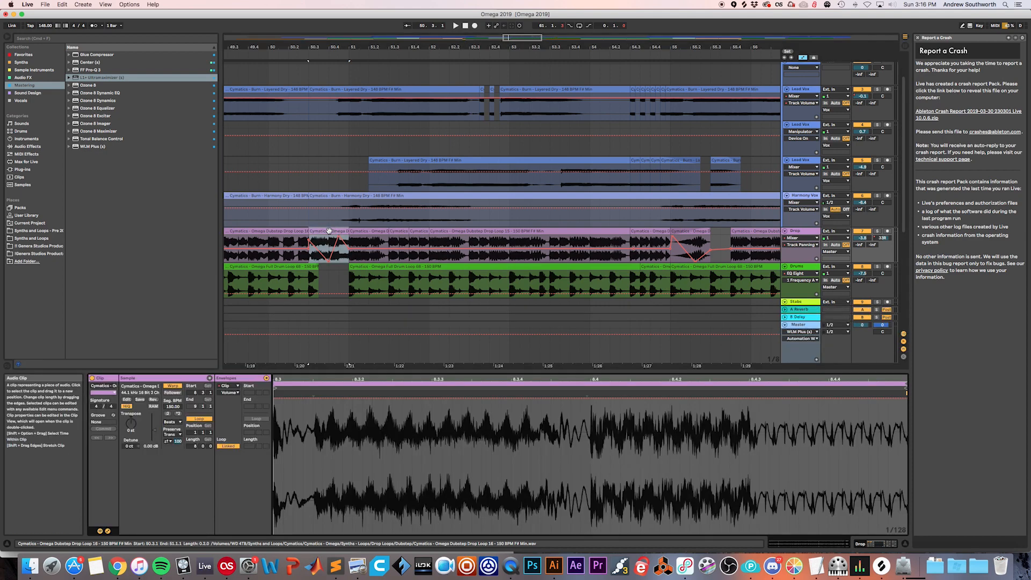
{"action": "left_click", "coordinate": [397, 232]}
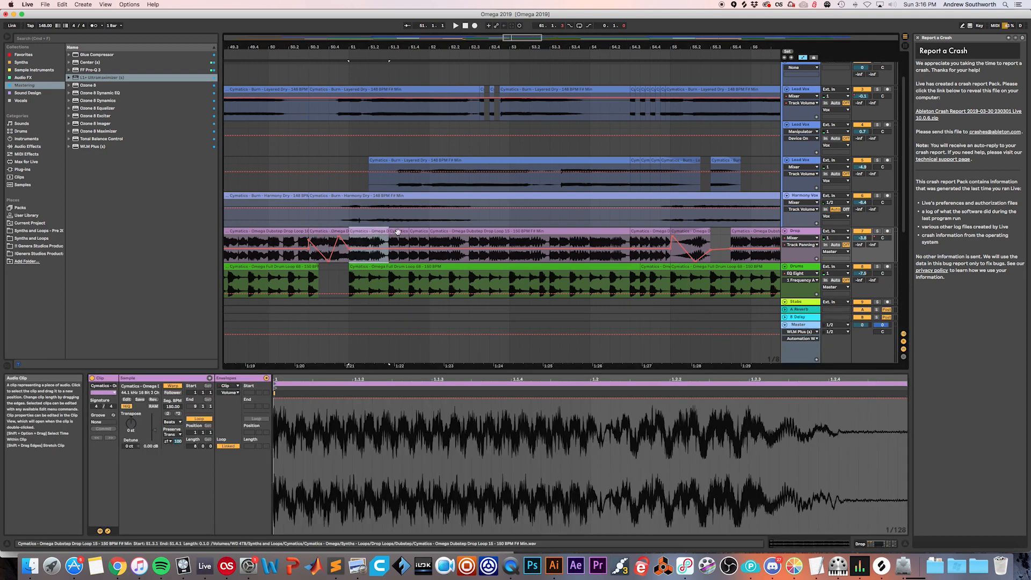
{"action": "left_click", "coordinate": [426, 236]}
{"action": "left_click", "coordinate": [425, 234]}
{"action": "scroll", "coordinate": [426, 236], "scroll_direction": "left", "scroll_amount": 10}
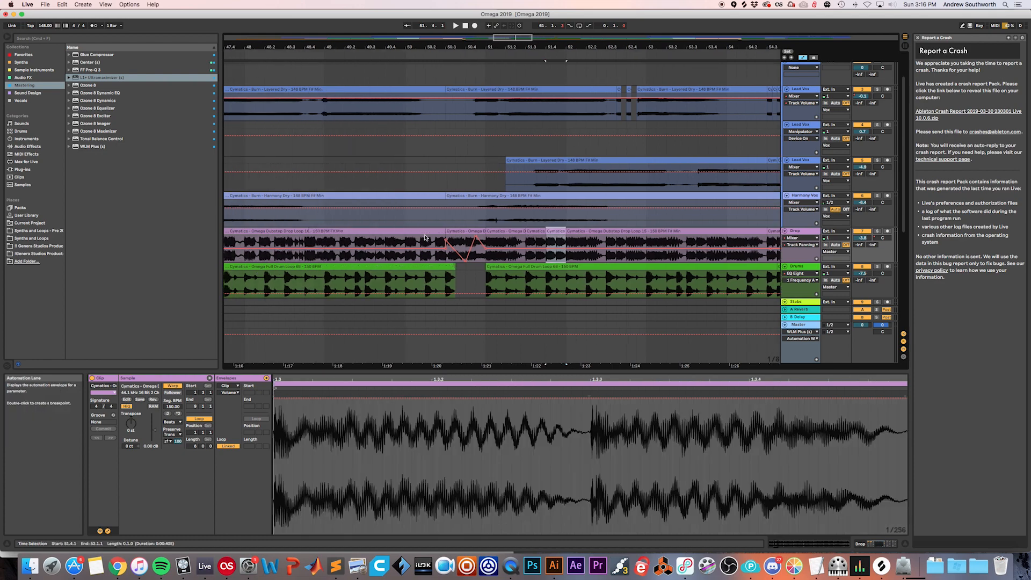
{"action": "scroll", "coordinate": [291, 244], "scroll_direction": "right", "scroll_amount": 10}
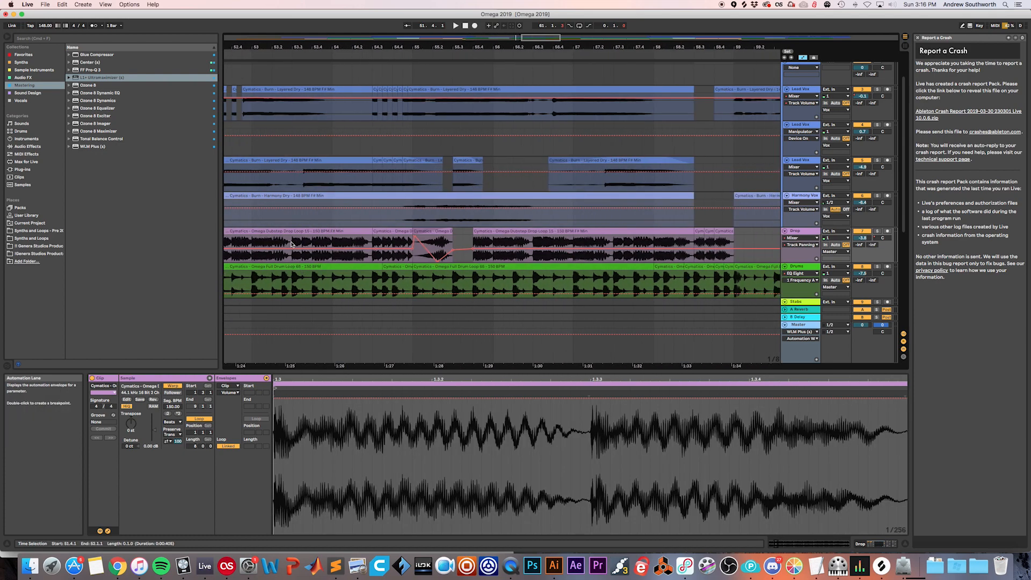
- Play all tracks from bar 51, where the drums re-enter after the gap in the drop
{"action": "left_click", "coordinate": [336, 244]}
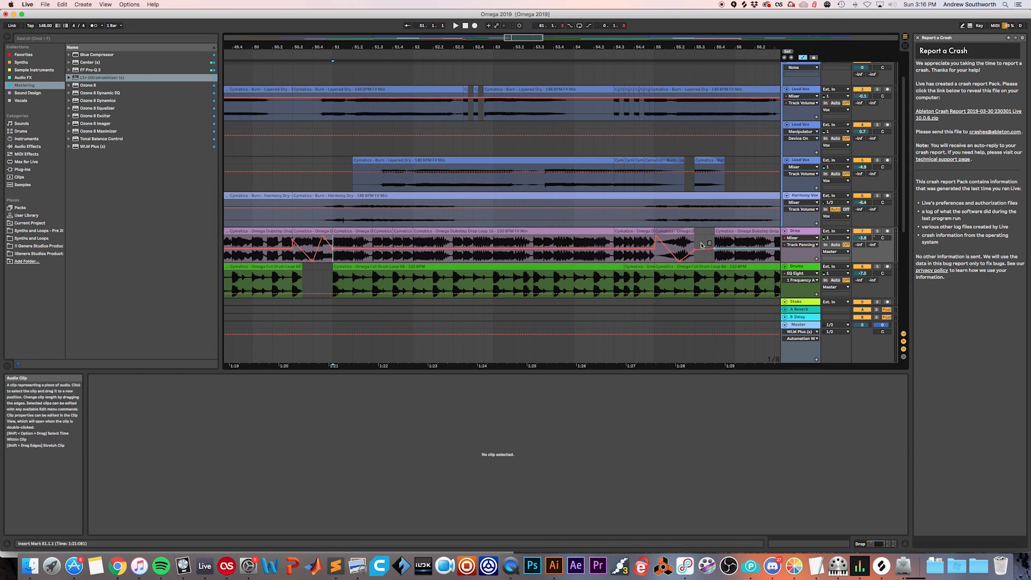
{"action": "scroll", "coordinate": [678, 237], "scroll_direction": "right", "scroll_amount": 2}
{"action": "scroll", "coordinate": [677, 236], "scroll_direction": "down", "scroll_amount": 3}
{"action": "scroll", "coordinate": [671, 239], "scroll_direction": "right", "scroll_amount": 2}
{"action": "key", "text": "space"}
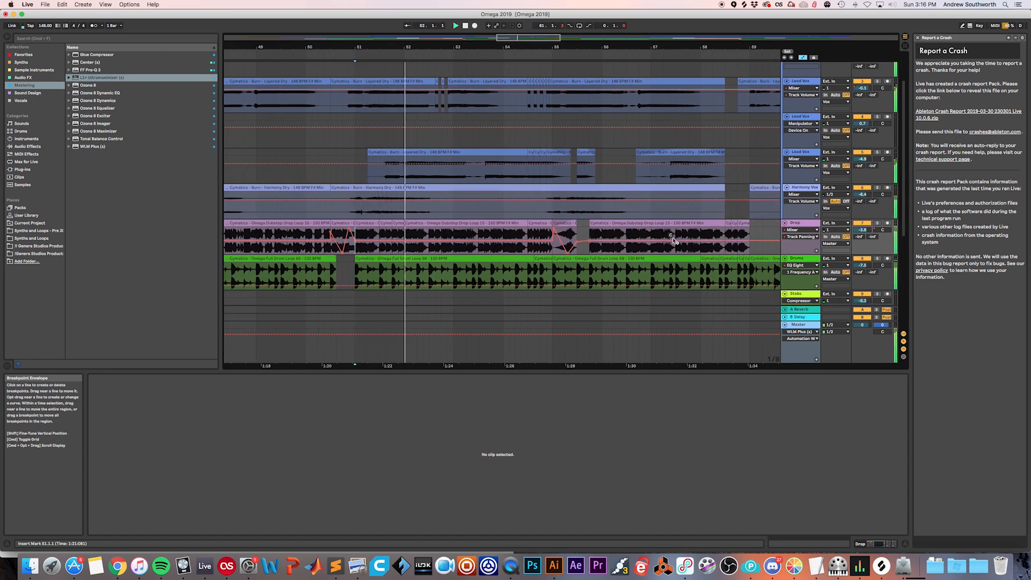
- Solo the Drop track and play it alone from bar 51 past the second panning sweep
{"action": "left_click", "coordinate": [877, 223]}
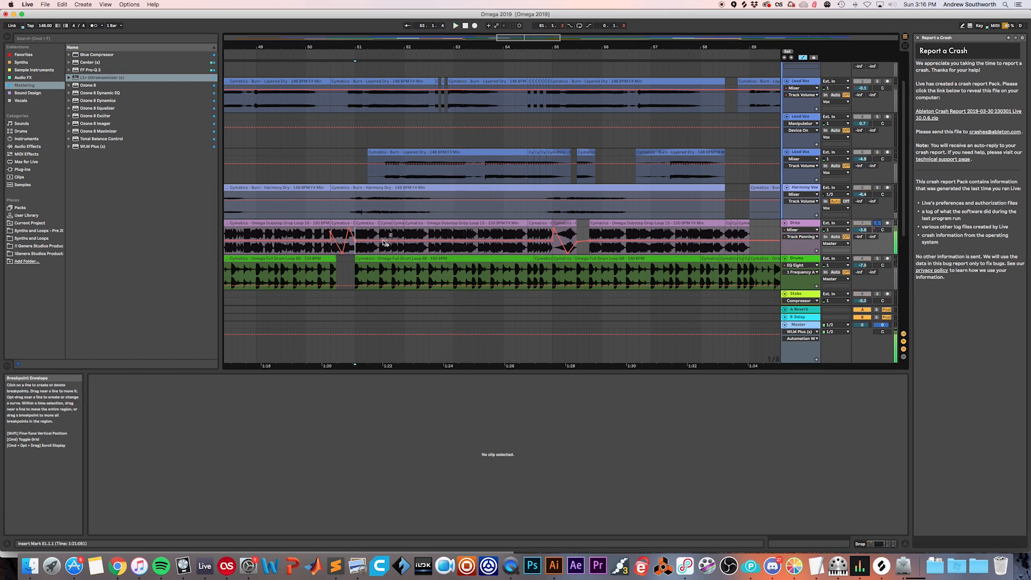
{"action": "key", "text": "space"}
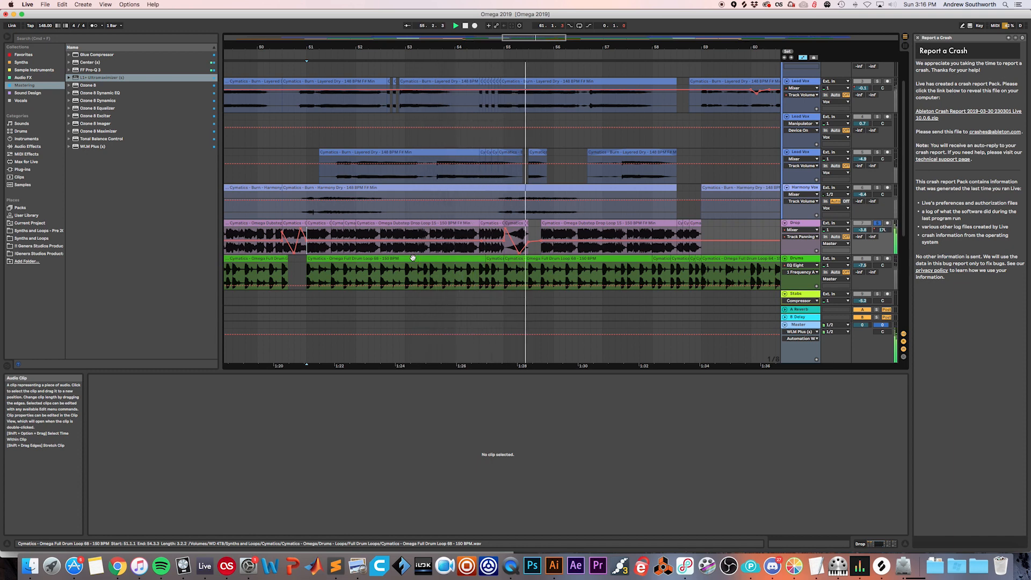
{"action": "key", "text": "space"}
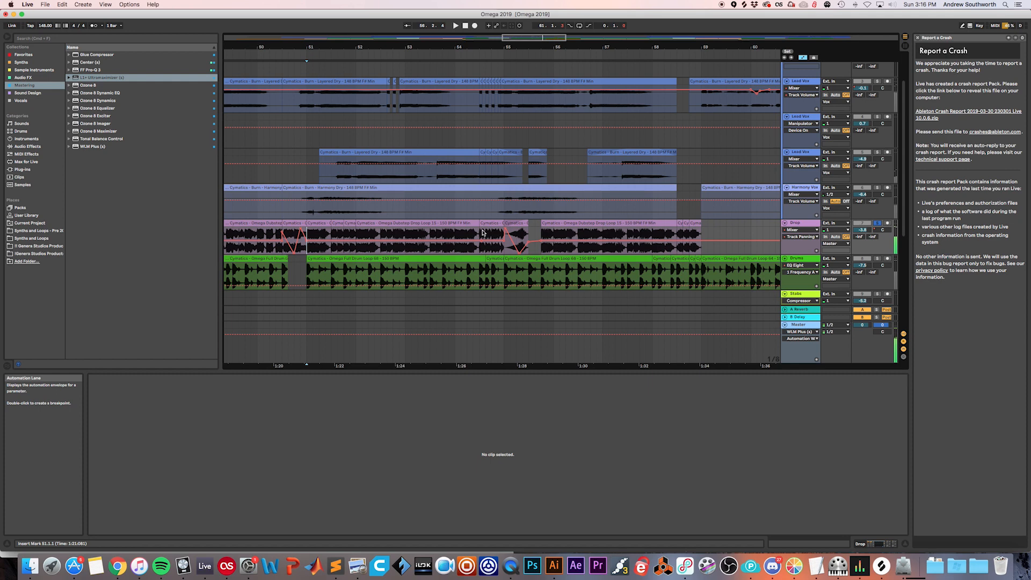
- Inspect the Drop clip at 54.3.1 and compare it with the long Dubstep Drop Loop 16 clip starting at bar 43
{"action": "left_click", "coordinate": [483, 223]}
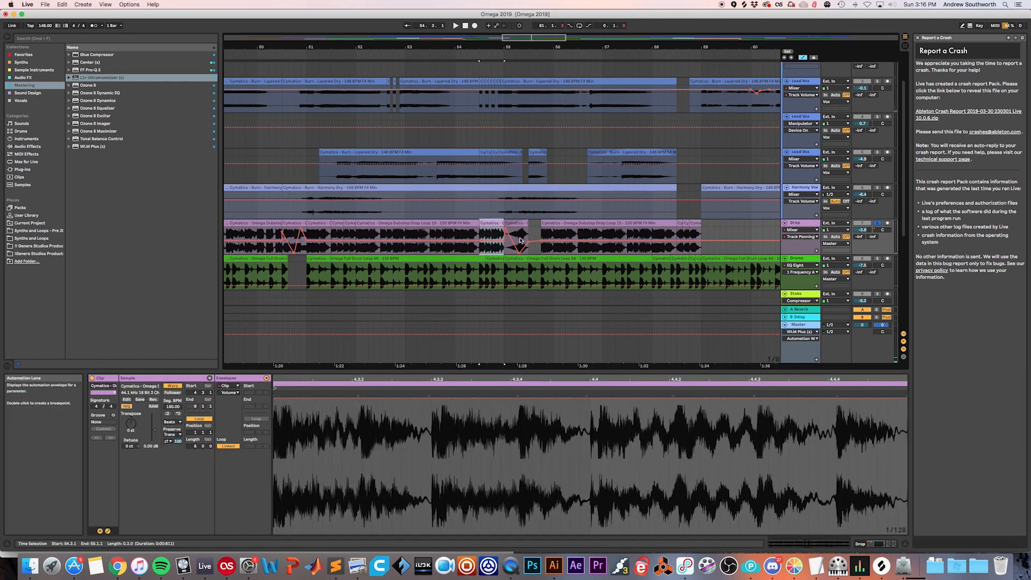
{"action": "scroll", "coordinate": [507, 235], "scroll_direction": "left", "scroll_amount": 10}
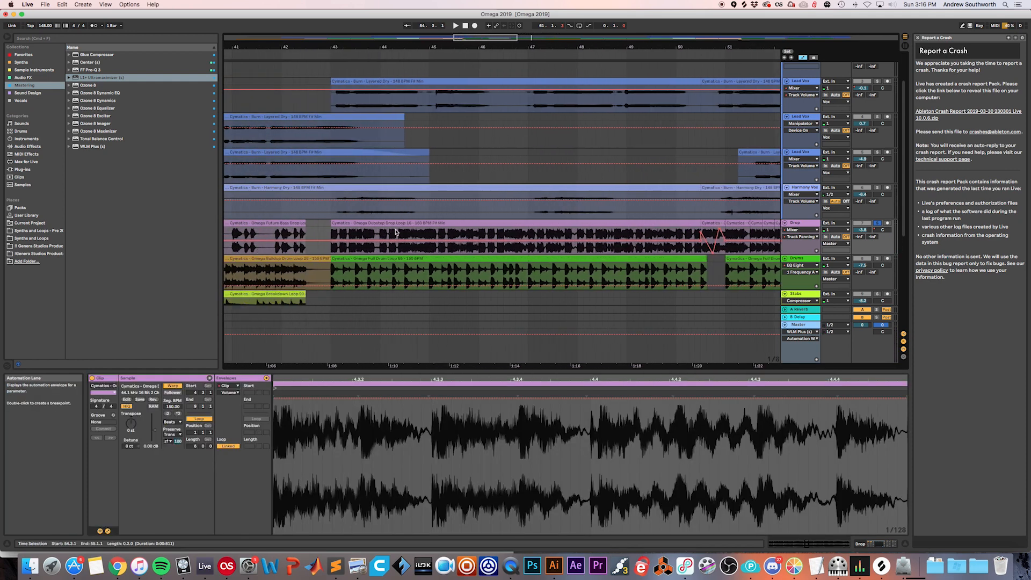
{"action": "scroll", "coordinate": [397, 232], "scroll_direction": "left", "scroll_amount": 15}
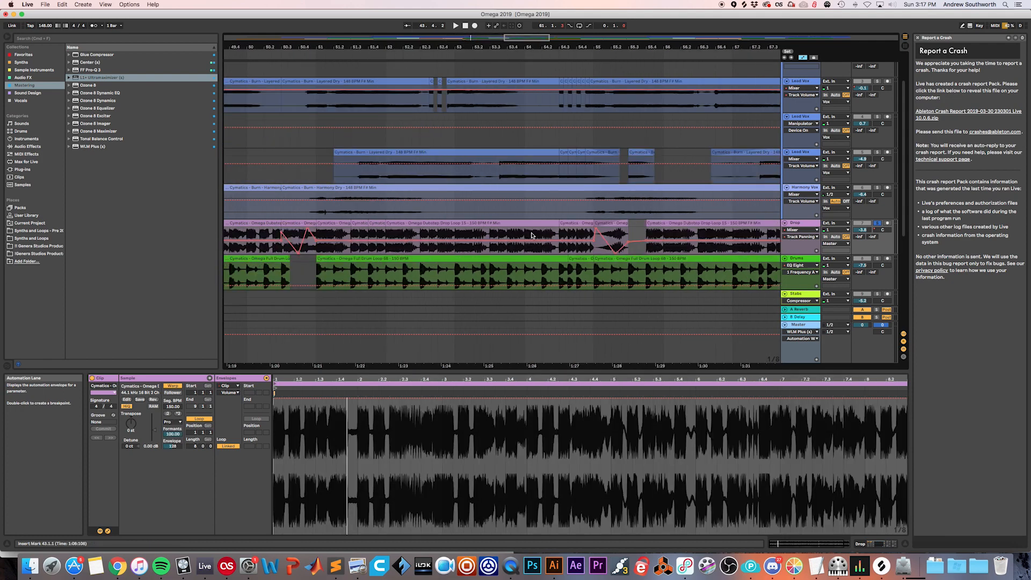
{"action": "scroll", "coordinate": [535, 235], "scroll_direction": "right", "scroll_amount": 5}
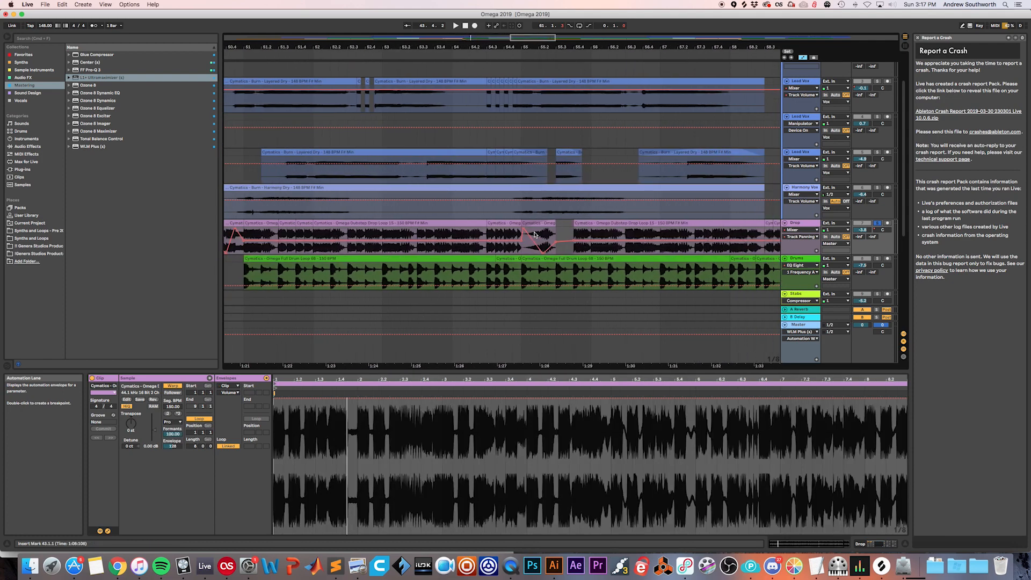
{"action": "scroll", "coordinate": [535, 235], "scroll_direction": "right", "scroll_amount": 4}
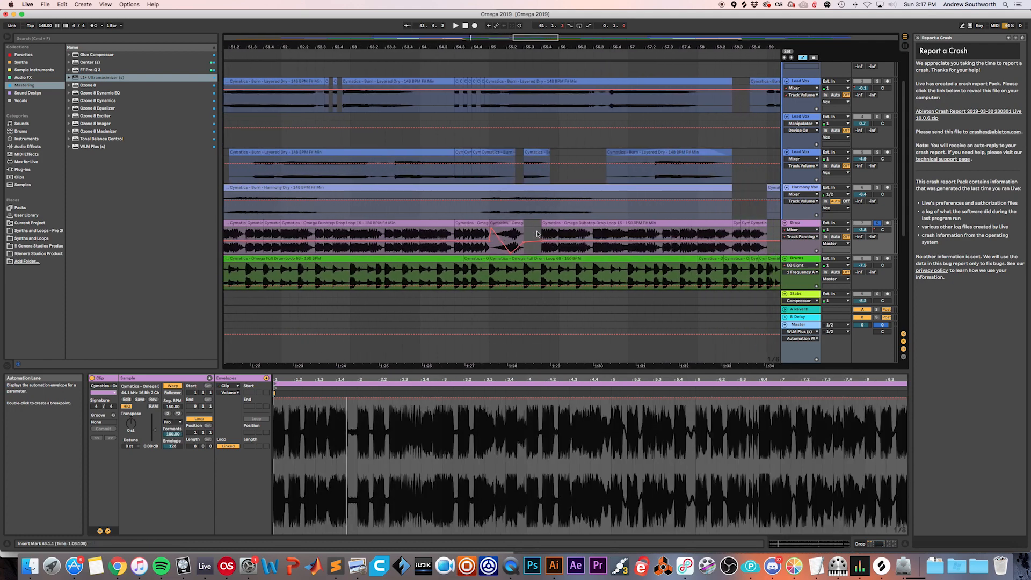
- Play the soloed Drop track from bar 58 through its final chopped clips, and set the insert marker to 57.4.1
{"action": "left_click", "coordinate": [663, 237]}
{"action": "scroll", "coordinate": [644, 239], "scroll_direction": "right", "scroll_amount": 7}
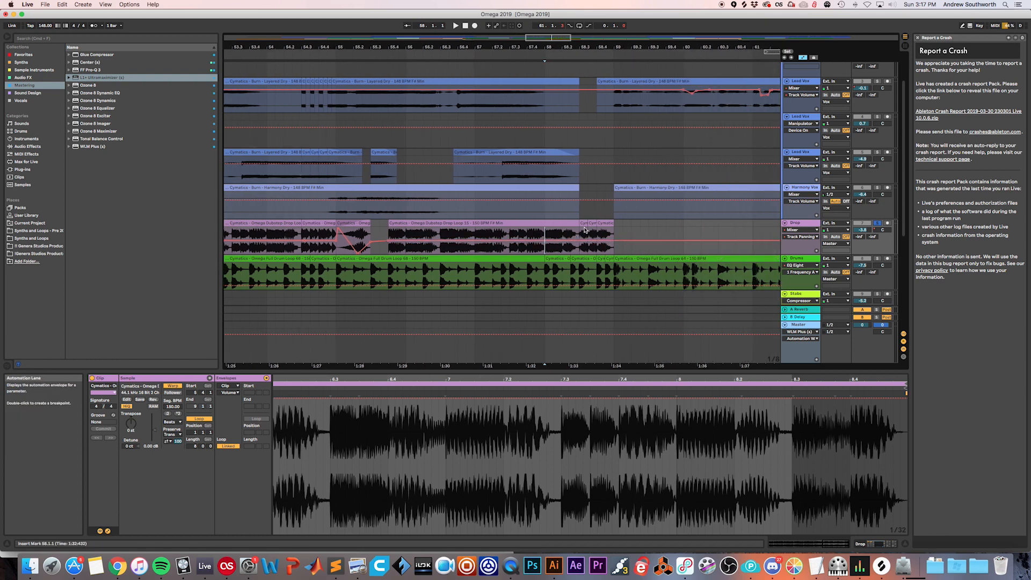
{"action": "key", "text": "space"}
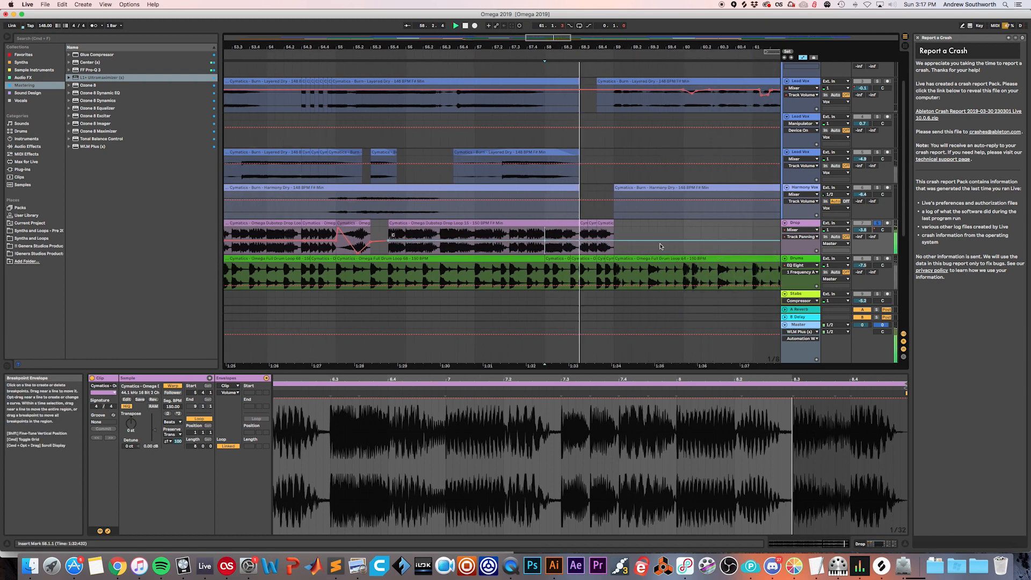
{"action": "left_click", "coordinate": [526, 244]}
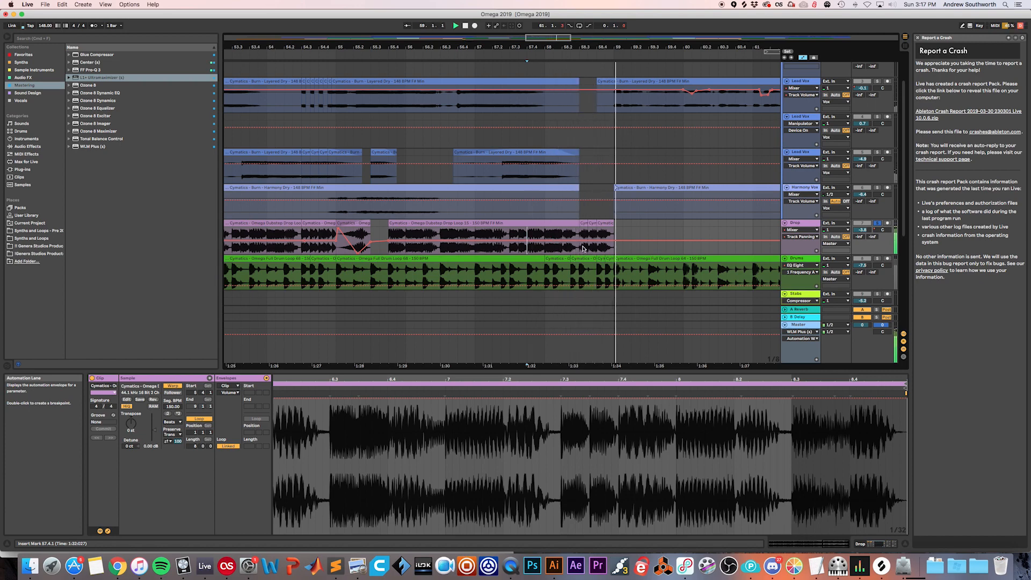
{"action": "key", "text": "space"}
- Hide the automation lanes in the arrangement and solo the Vox group
{"action": "scroll", "coordinate": [587, 246], "scroll_direction": "down", "scroll_amount": 3}
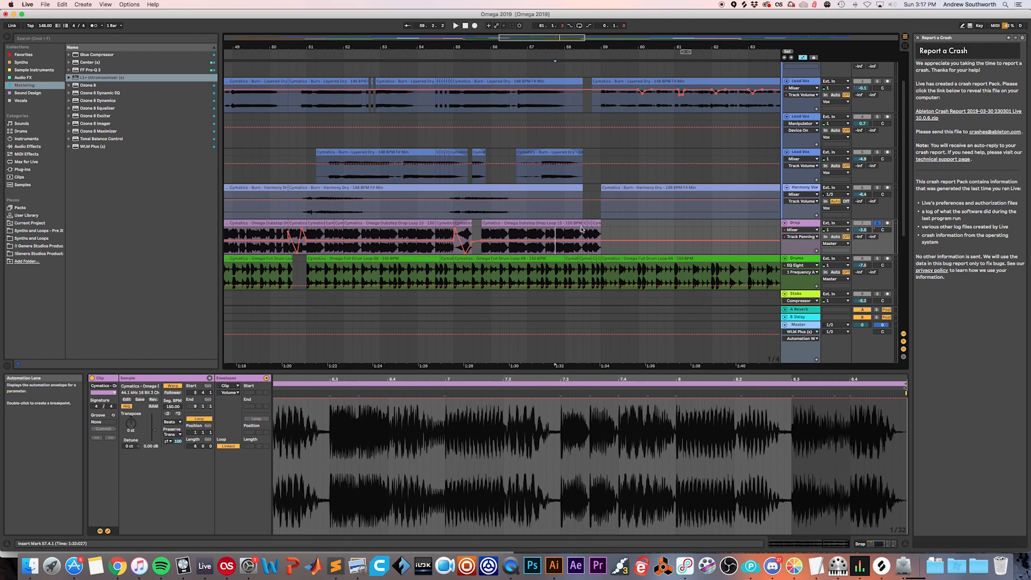
{"action": "scroll", "coordinate": [581, 229], "scroll_direction": "left", "scroll_amount": 3}
{"action": "scroll", "coordinate": [582, 229], "scroll_direction": "up", "scroll_amount": 1}
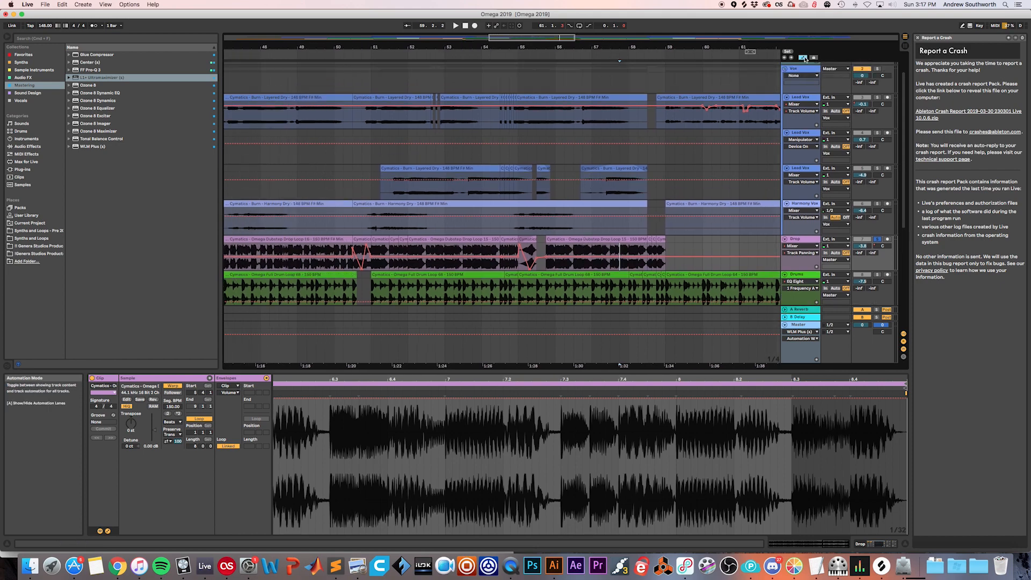
{"action": "left_click", "coordinate": [804, 59]}
{"action": "scroll", "coordinate": [838, 67], "scroll_direction": "left", "scroll_amount": 5}
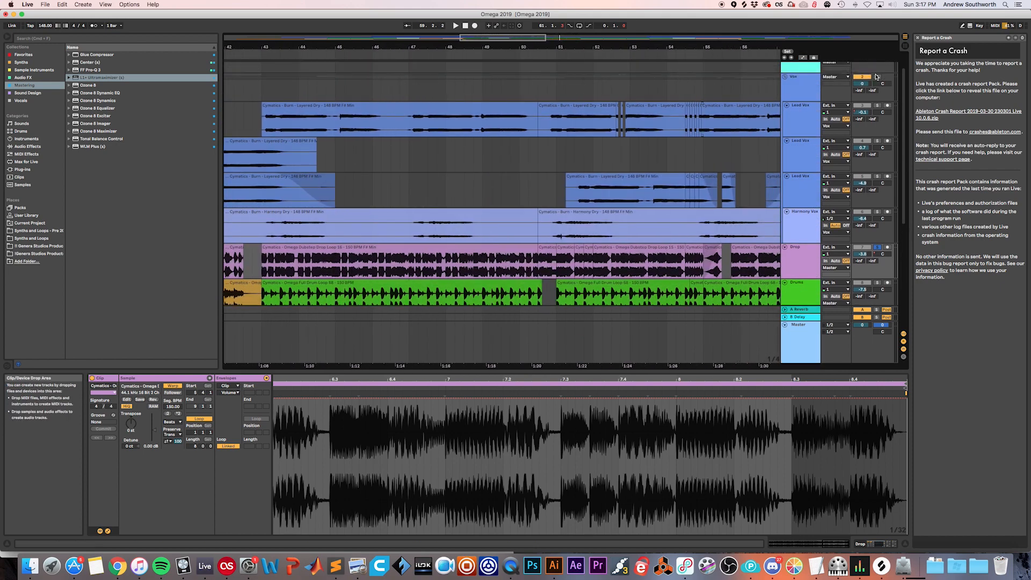
{"action": "left_click", "coordinate": [876, 77]}
- Place the insert marker at 50.3.1 on the first Lead Vox track and examine the vocal clips around it
{"action": "scroll", "coordinate": [531, 183], "scroll_direction": "right", "scroll_amount": 4}
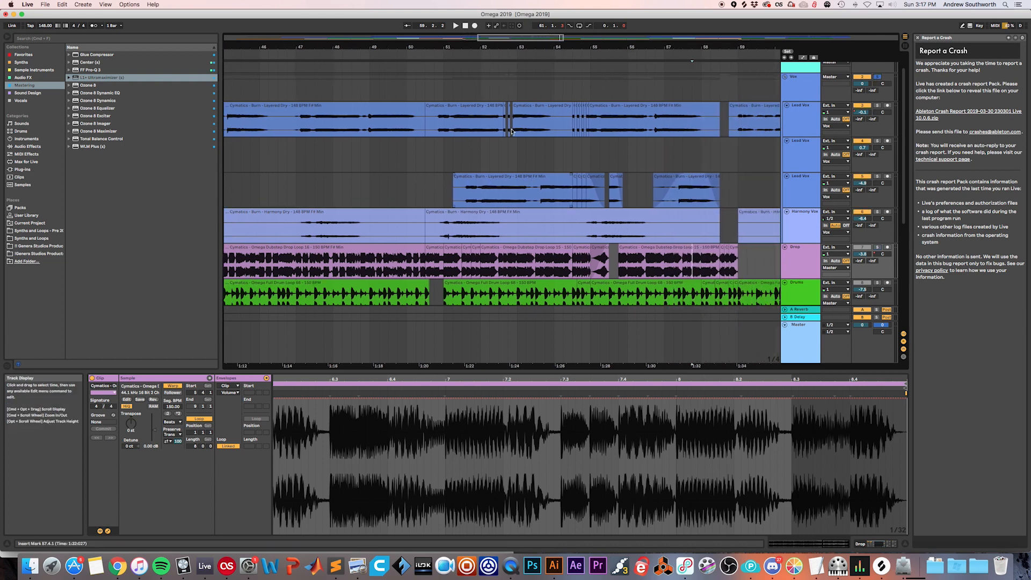
{"action": "left_click", "coordinate": [428, 129]}
{"action": "scroll", "coordinate": [575, 124], "scroll_direction": "left", "scroll_amount": 3}
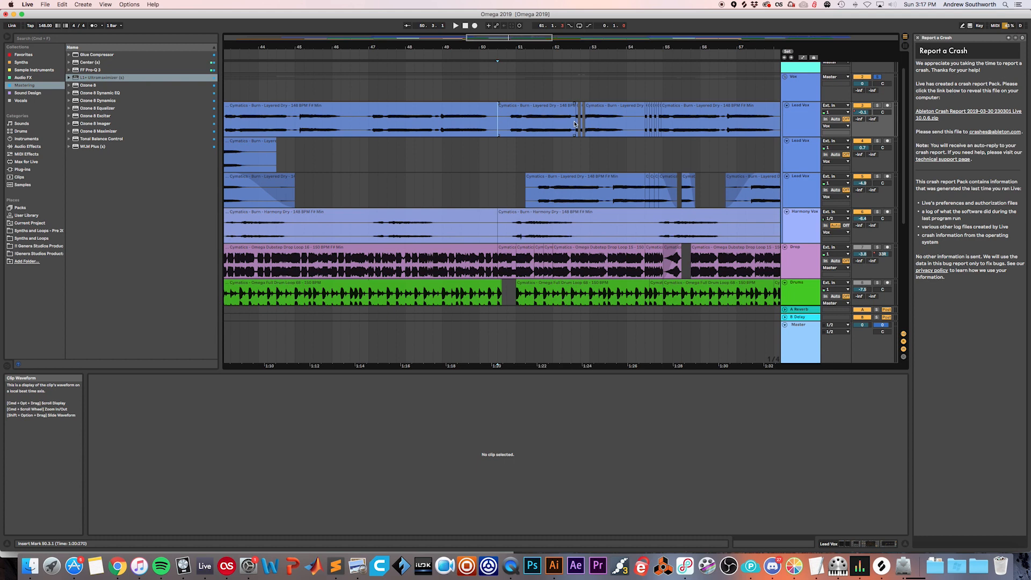
{"action": "scroll", "coordinate": [423, 116], "scroll_direction": "right", "scroll_amount": 2}
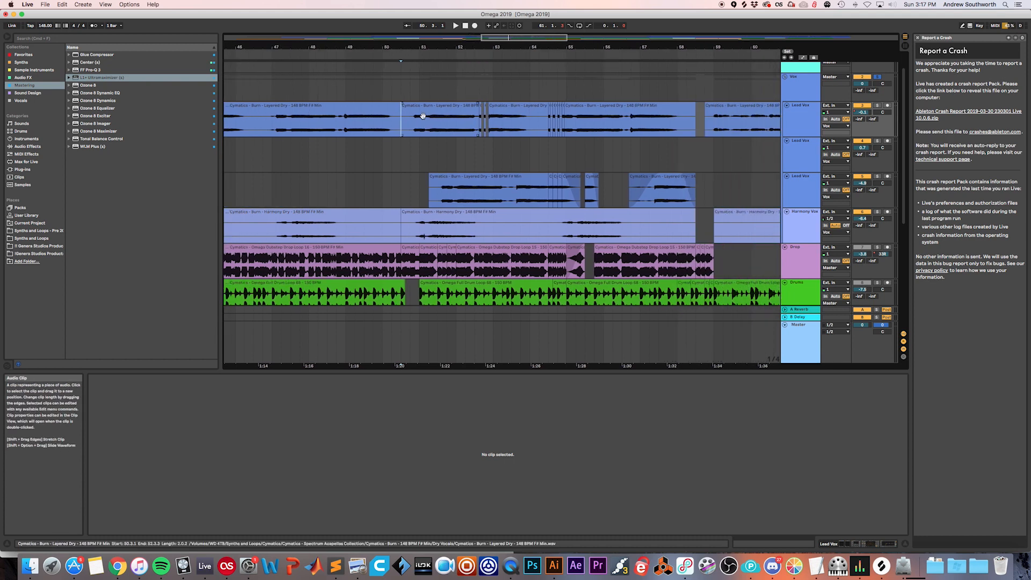
{"action": "scroll", "coordinate": [470, 113], "scroll_direction": "left", "scroll_amount": 5}
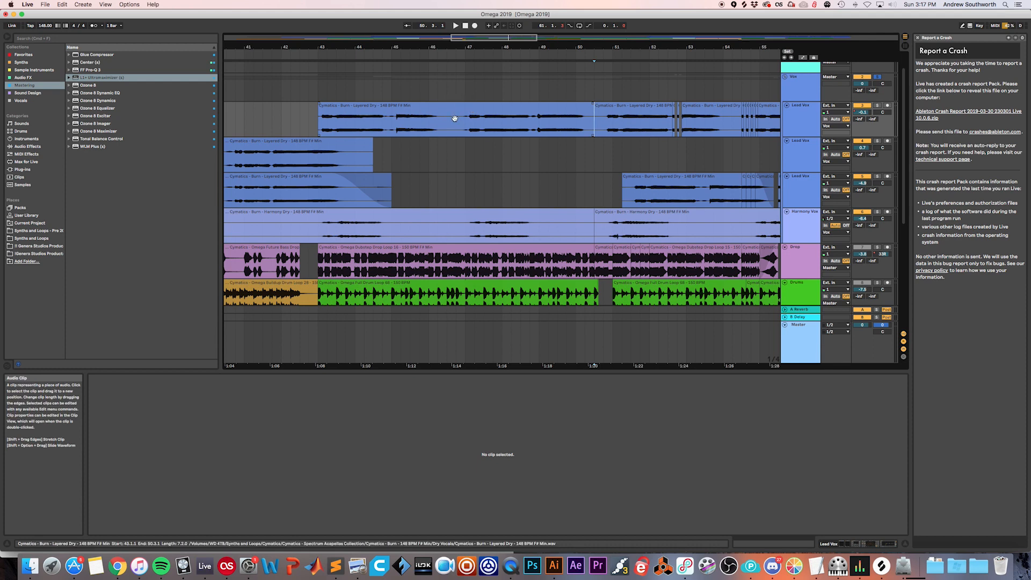
- Place the insert marker at 43.1.1 on the first Lead Vox track and examine the vocal clips across the drop
{"action": "scroll", "coordinate": [454, 118], "scroll_direction": "right", "scroll_amount": 4}
{"action": "scroll", "coordinate": [565, 130], "scroll_direction": "left", "scroll_amount": 4}
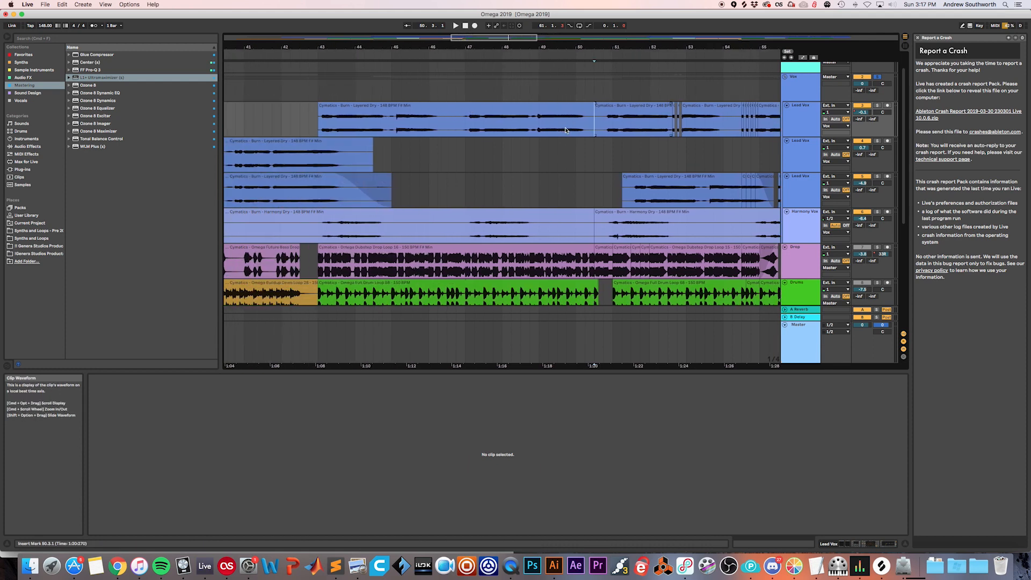
{"action": "left_click", "coordinate": [319, 124]}
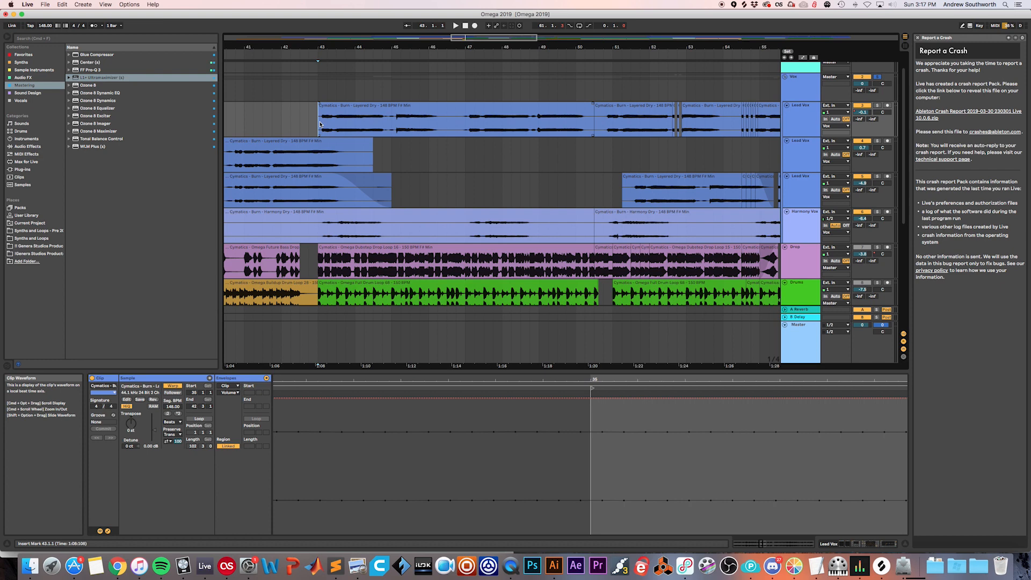
{"action": "scroll", "coordinate": [320, 124], "scroll_direction": "down", "scroll_amount": 3}
{"action": "scroll", "coordinate": [320, 124], "scroll_direction": "up", "scroll_amount": 4}
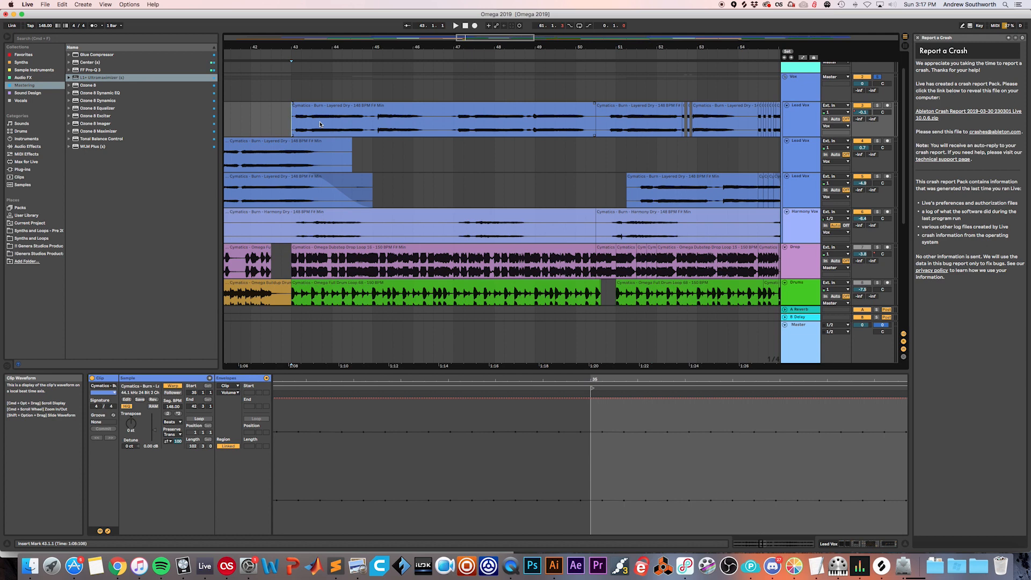
{"action": "scroll", "coordinate": [324, 126], "scroll_direction": "down", "scroll_amount": 8}
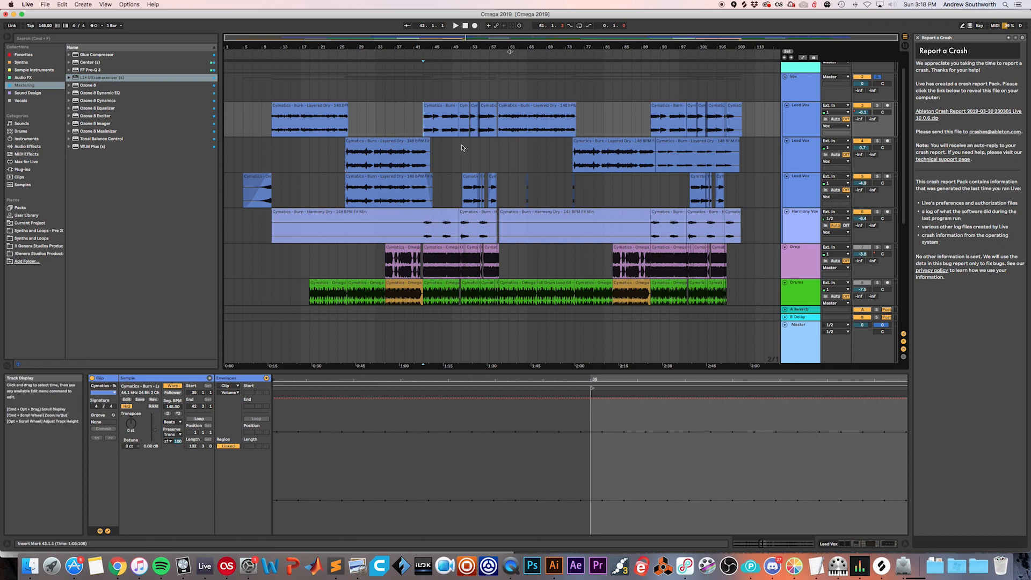
{"action": "scroll", "coordinate": [459, 156], "scroll_direction": "up", "scroll_amount": 5}
{"action": "scroll", "coordinate": [462, 147], "scroll_direction": "right", "scroll_amount": 3}
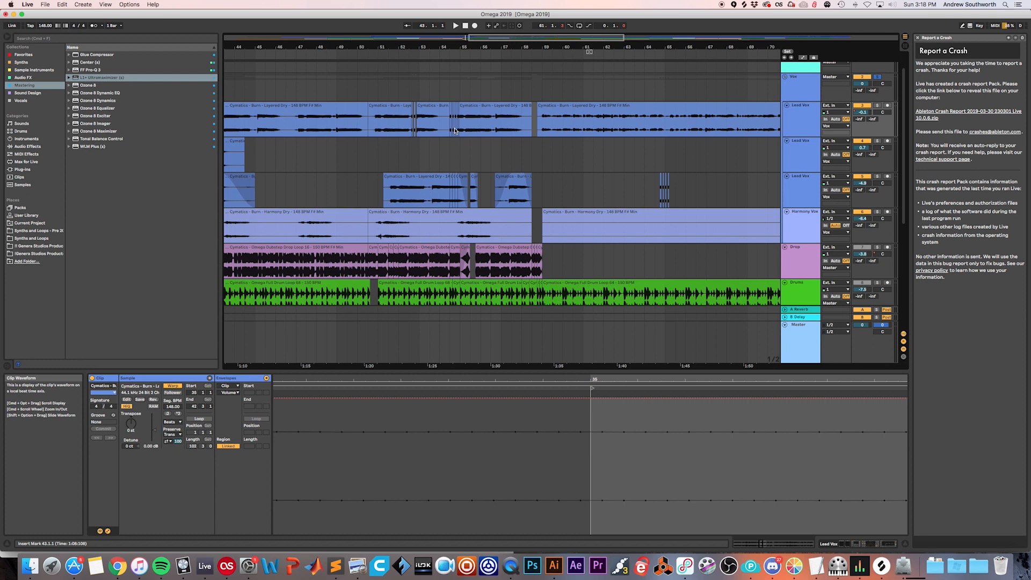
{"action": "scroll", "coordinate": [455, 130], "scroll_direction": "left", "scroll_amount": 3}
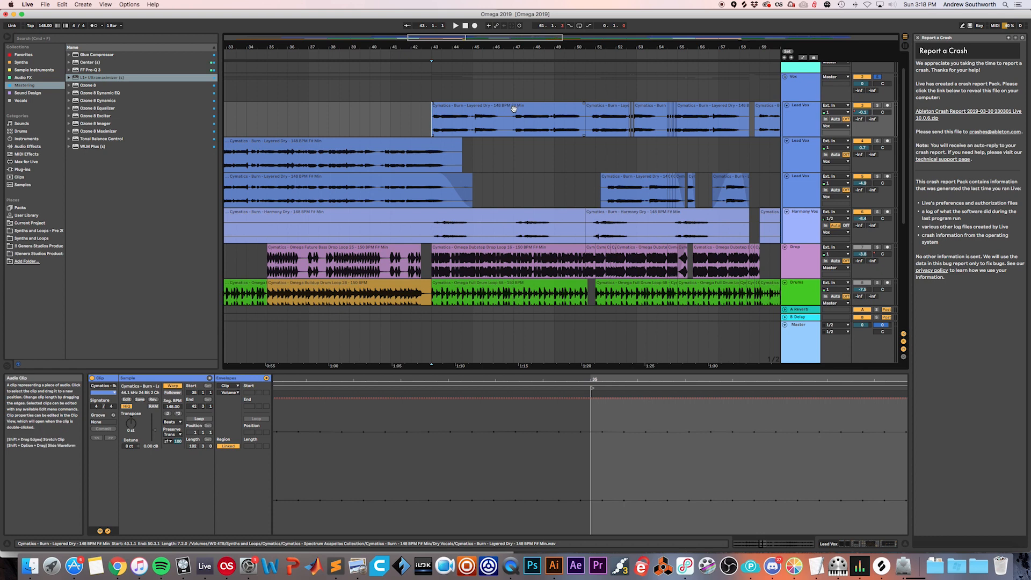
{"action": "scroll", "coordinate": [514, 109], "scroll_direction": "right", "scroll_amount": 5}
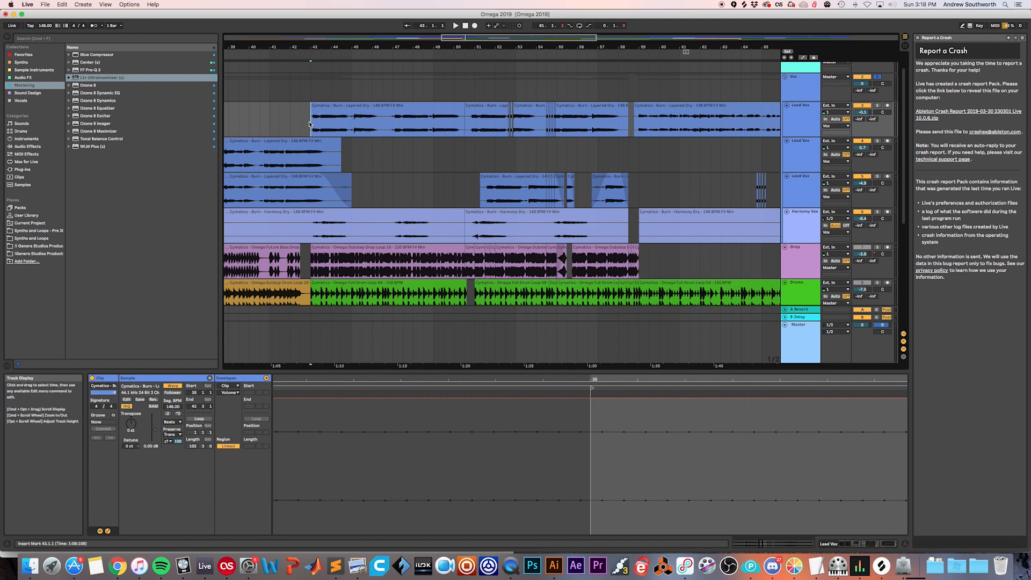
- Play the soloed Vox group from 43.1.1 through bar 57, following the chopped lead vocal clips
{"action": "key", "text": "space"}
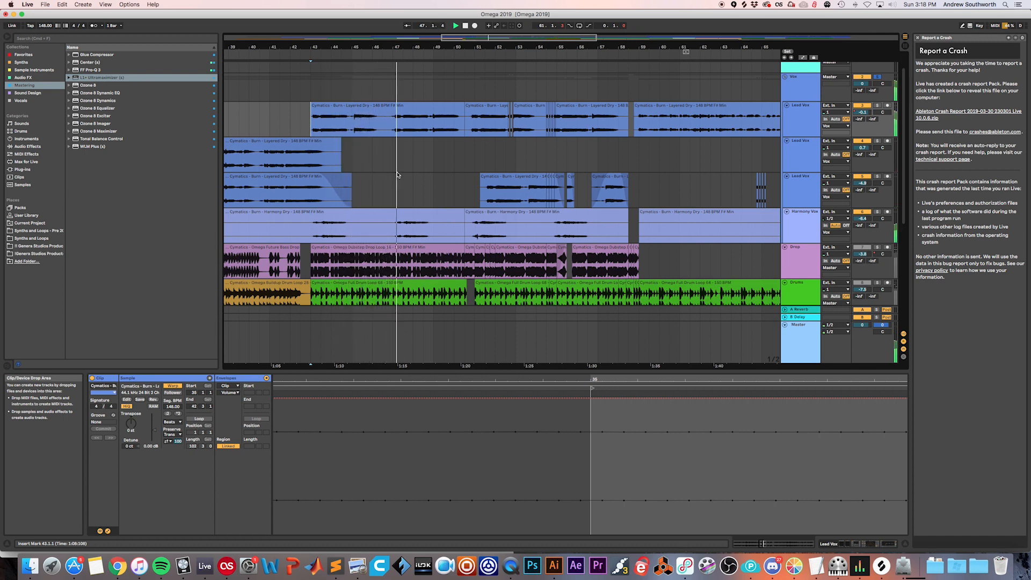
{"action": "scroll", "coordinate": [397, 175], "scroll_direction": "right", "scroll_amount": 3}
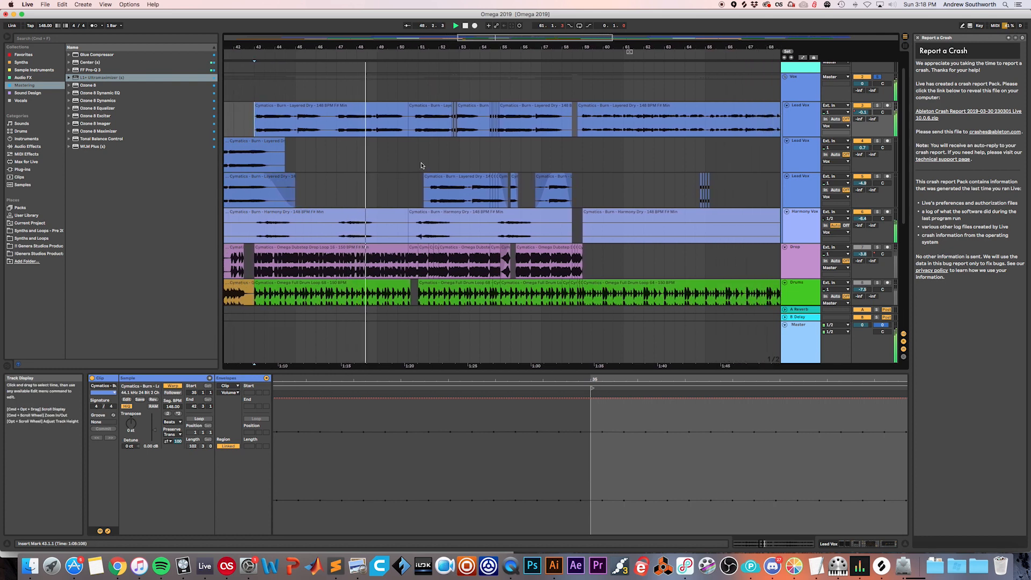
{"action": "scroll", "coordinate": [428, 165], "scroll_direction": "up", "scroll_amount": 5}
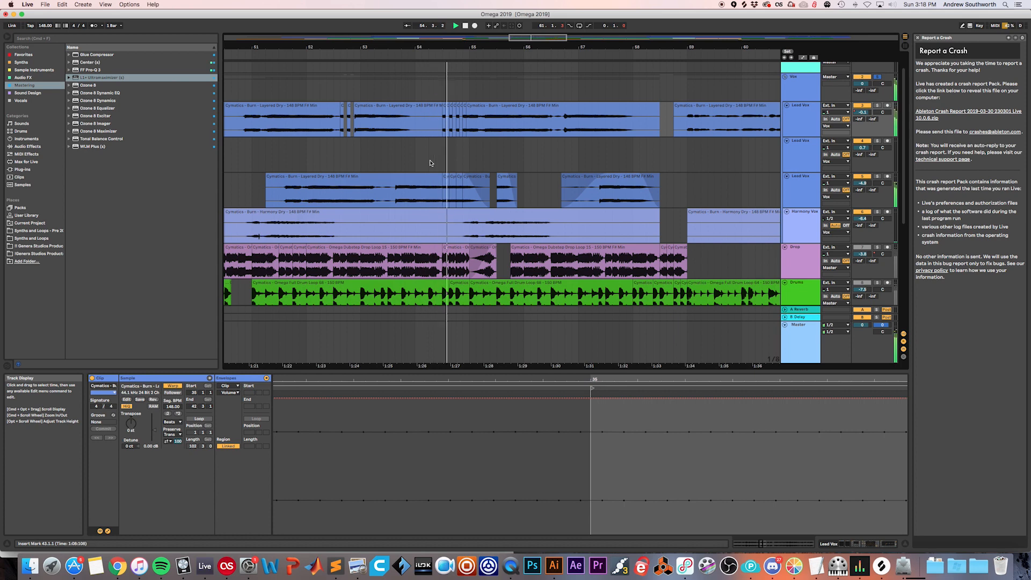
{"action": "scroll", "coordinate": [430, 163], "scroll_direction": "left", "scroll_amount": 1}
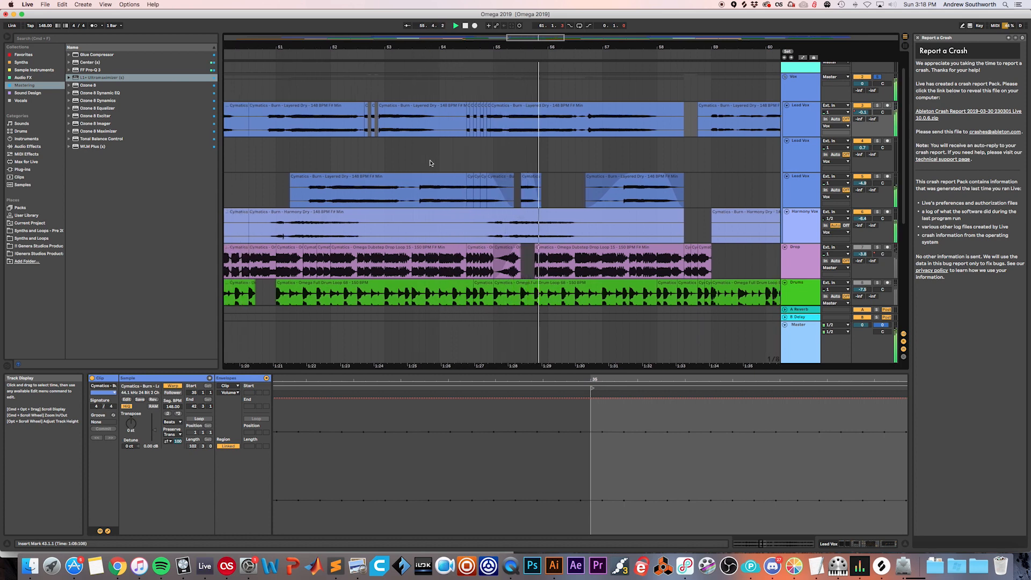
{"action": "scroll", "coordinate": [430, 163], "scroll_direction": "down", "scroll_amount": 3}
{"action": "scroll", "coordinate": [429, 163], "scroll_direction": "left", "scroll_amount": 1}
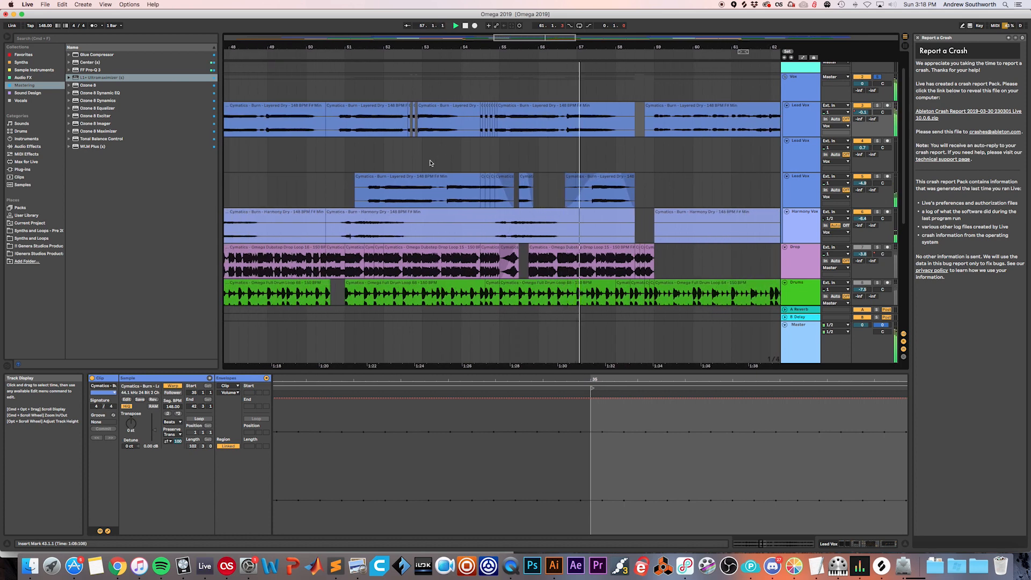
{"action": "scroll", "coordinate": [430, 163], "scroll_direction": "left", "scroll_amount": 1}
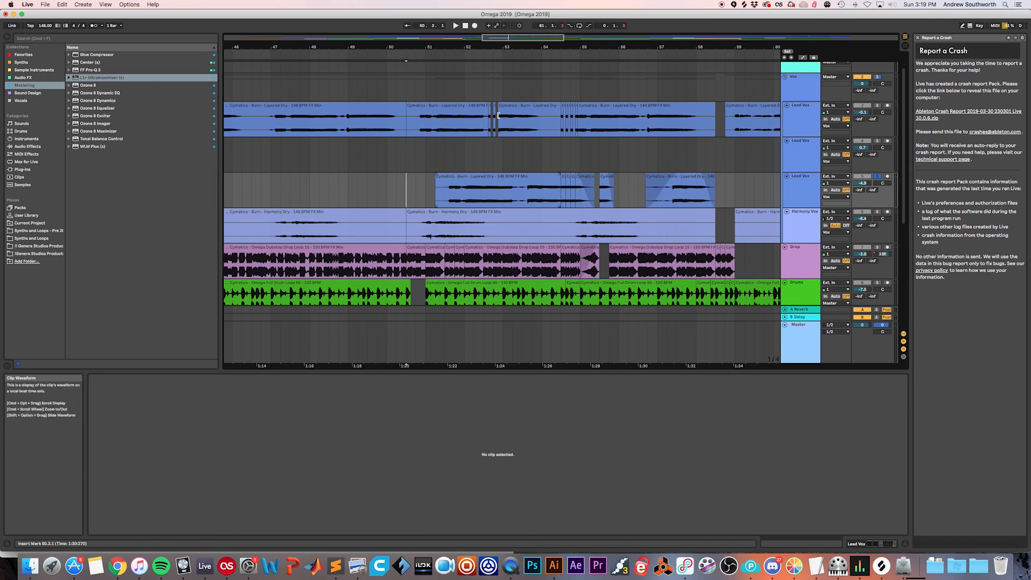
- Select the third Lead Vox track's clip at 51.2.1 and display its Transposition Modulation envelope
{"action": "left_click", "coordinate": [437, 198]}
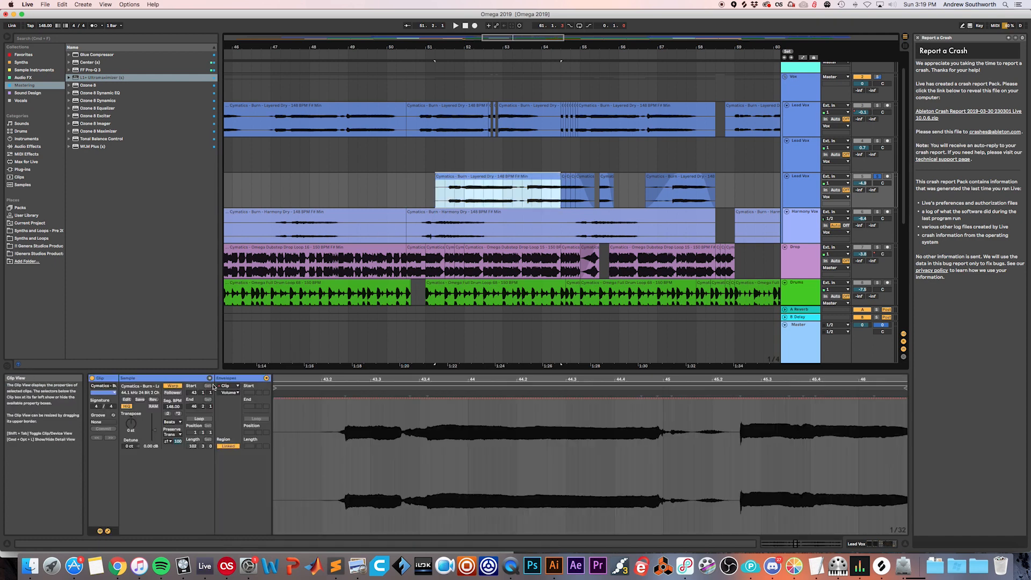
{"action": "left_click", "coordinate": [234, 386]}
{"action": "left_click", "coordinate": [234, 389]}
{"action": "left_click", "coordinate": [231, 393]}
{"action": "left_click", "coordinate": [234, 406]}
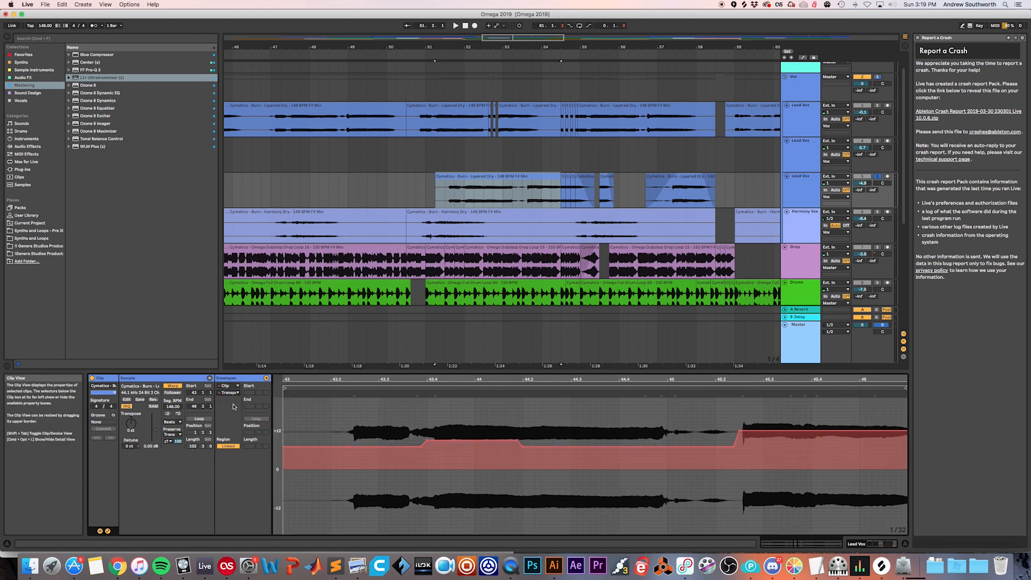
{"action": "left_click", "coordinate": [239, 394]}
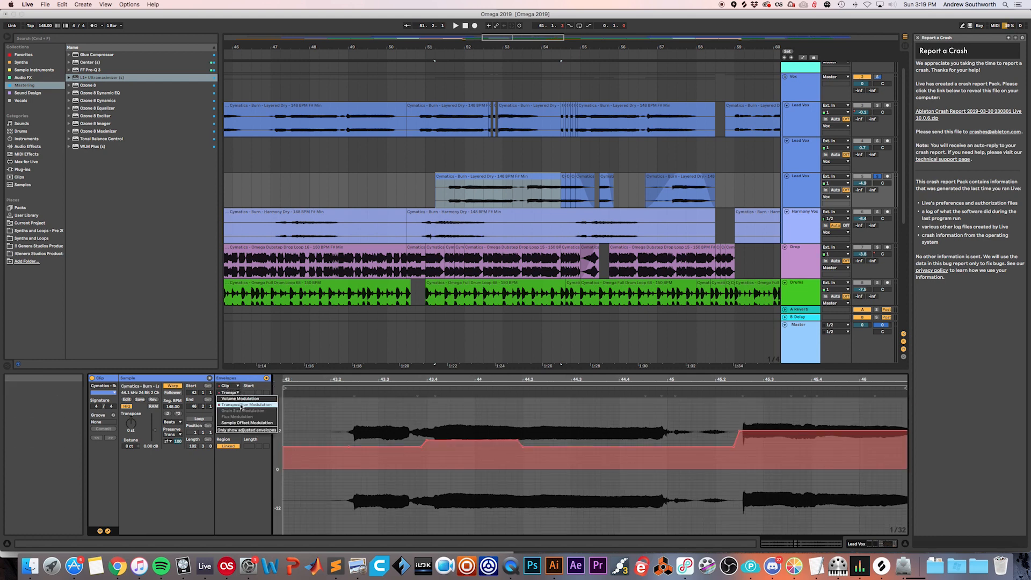
{"action": "left_click", "coordinate": [235, 392]}
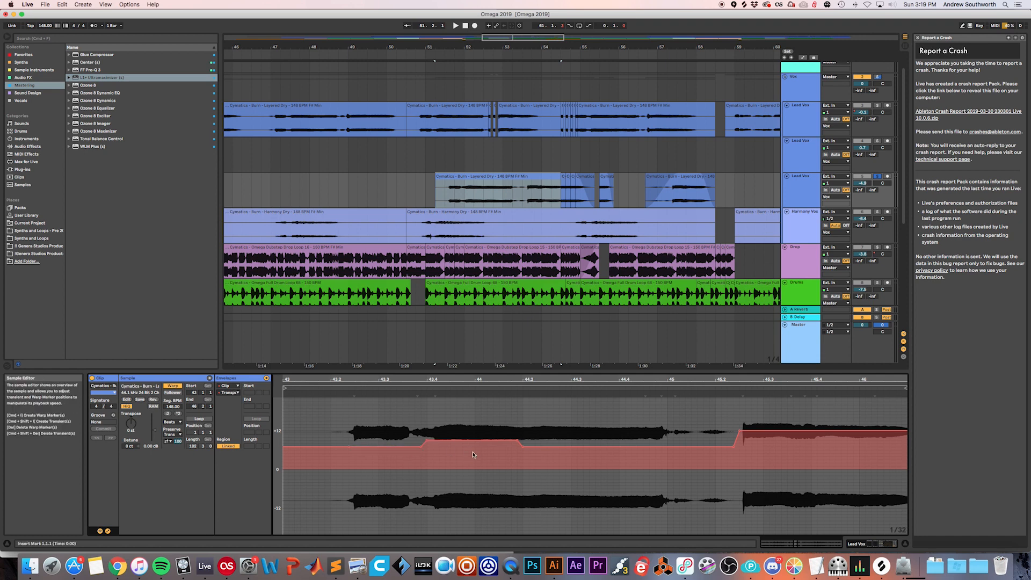
{"action": "scroll", "coordinate": [472, 454], "scroll_direction": "right", "scroll_amount": 2}
- Play the soloed third Lead Vox track from 51.2.1 and inspect the clip's transposition envelope breakpoints
{"action": "left_click", "coordinate": [437, 201]}
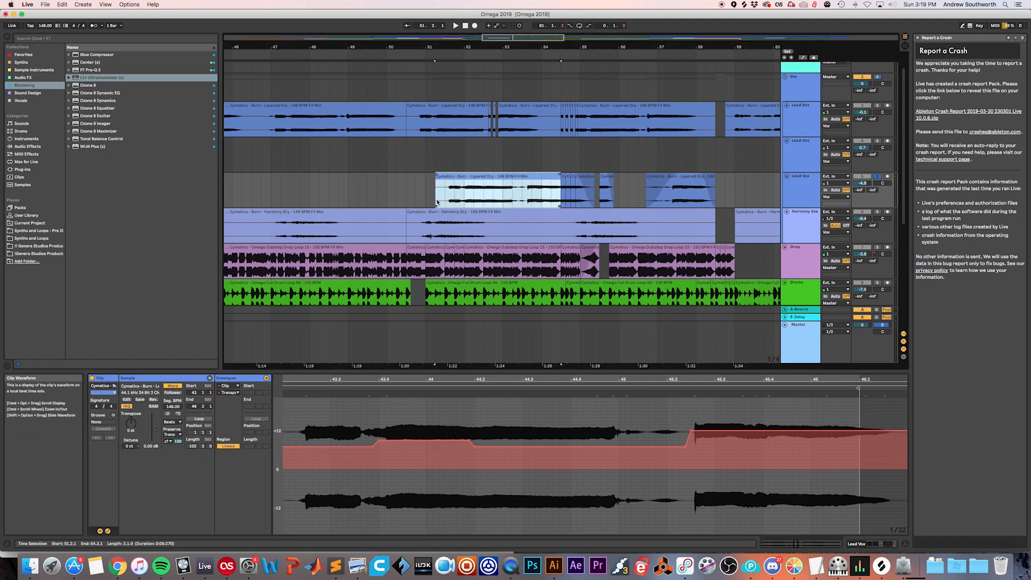
{"action": "left_click", "coordinate": [436, 203]}
{"action": "key", "text": "space"}
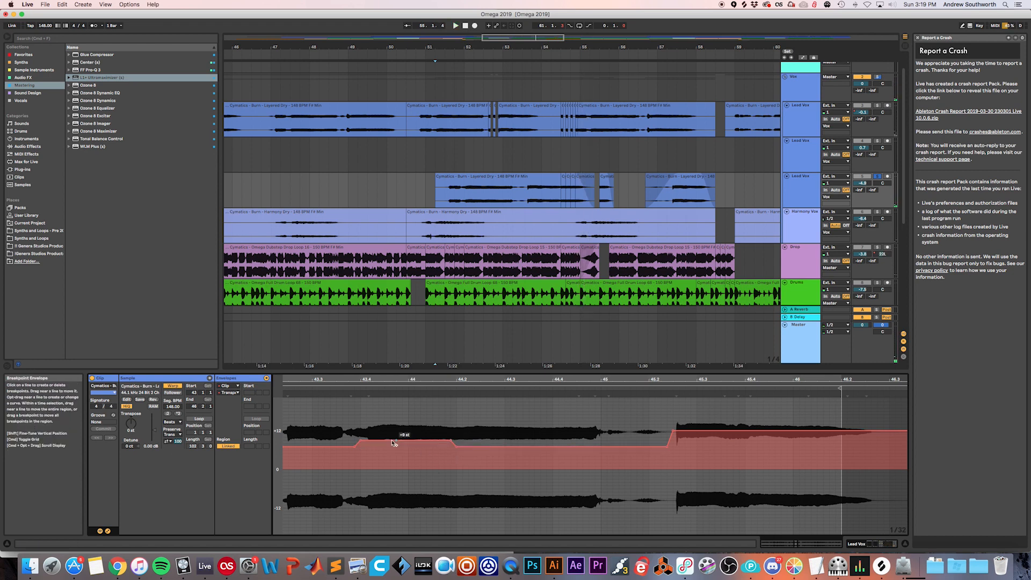
{"action": "scroll", "coordinate": [392, 443], "scroll_direction": "left", "scroll_amount": 2}
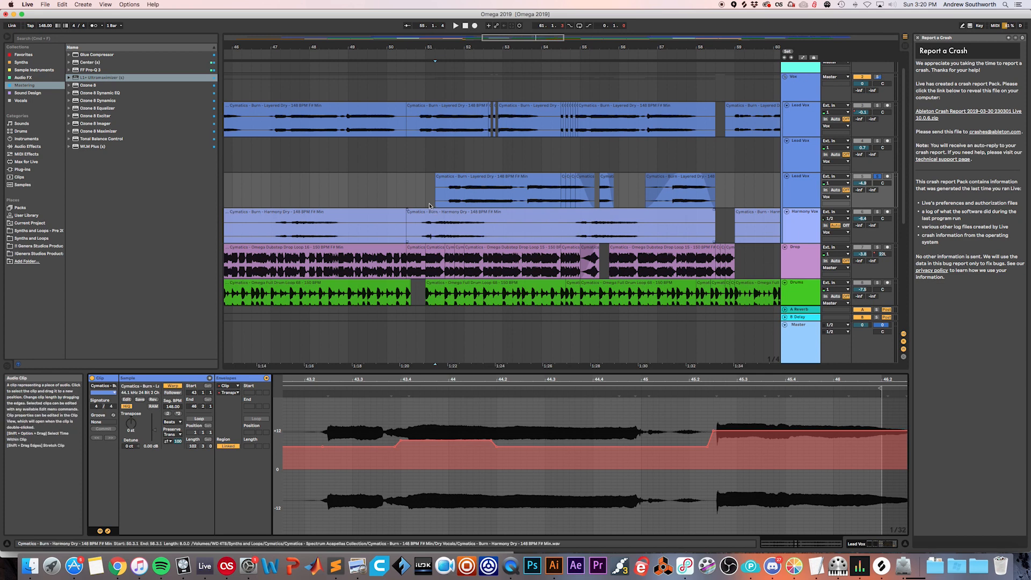
- Play the third Lead Vox track from 54.1.1 and inspect the transposition of its short chopped clips in bar 54
{"action": "left_click", "coordinate": [406, 196]}
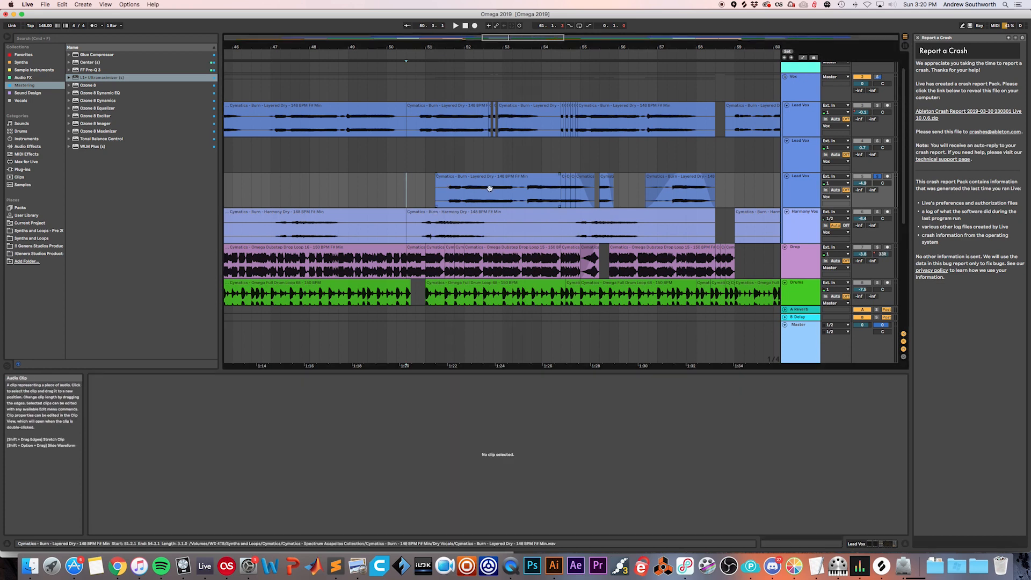
{"action": "left_click", "coordinate": [545, 200]}
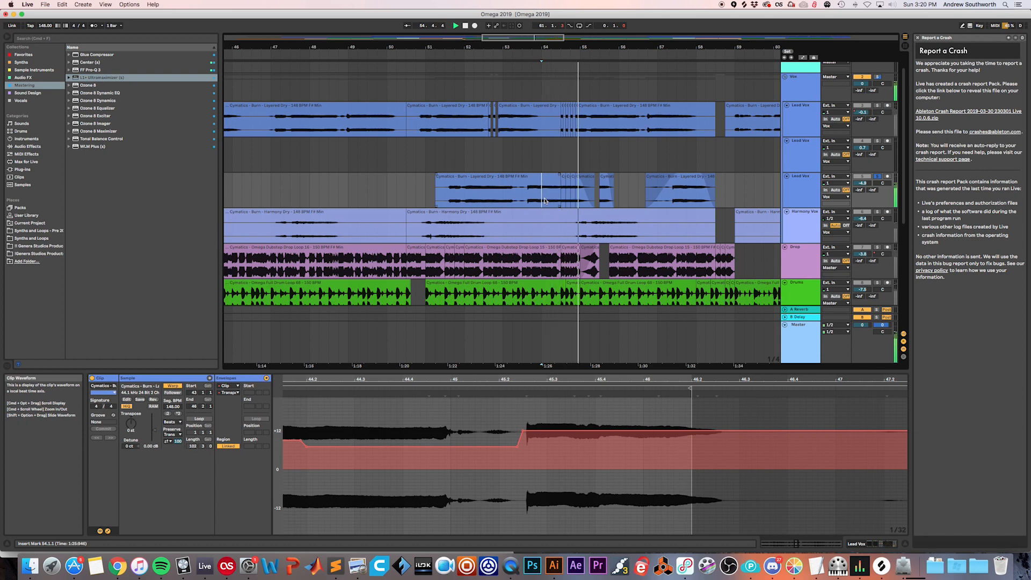
{"action": "left_click", "coordinate": [567, 185]}
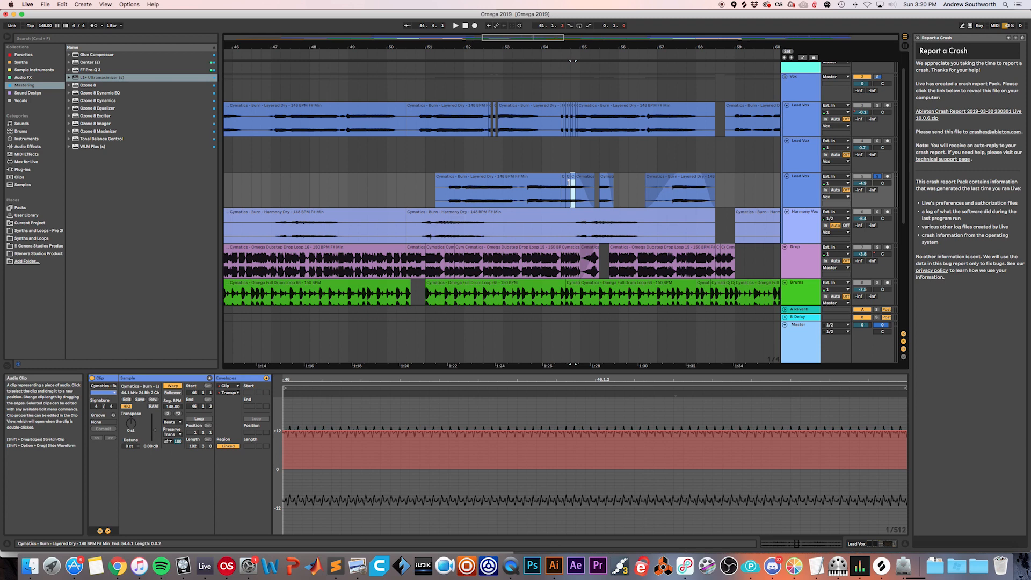
{"action": "left_click_drag", "start_coordinate": [573, 182], "coordinate": [563, 183]}
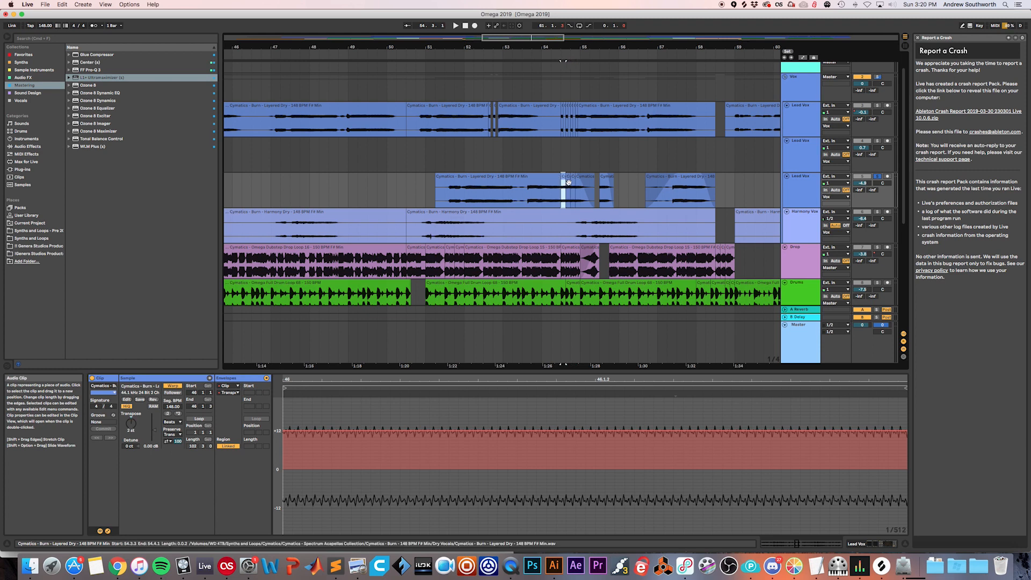
{"action": "left_click", "coordinate": [572, 195]}
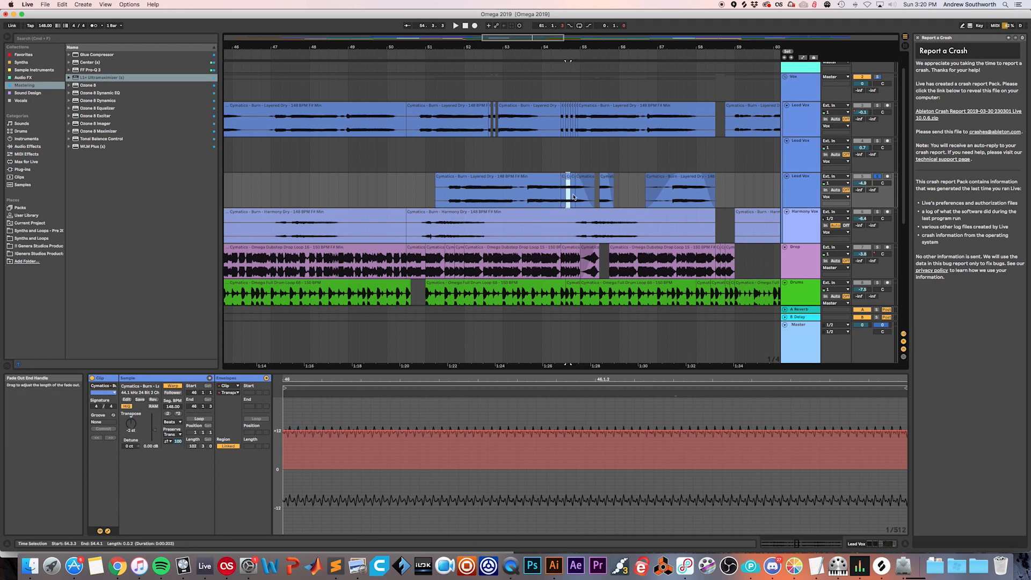
{"action": "left_click", "coordinate": [573, 179]}
{"action": "scroll", "coordinate": [573, 188], "scroll_direction": "right", "scroll_amount": 2}
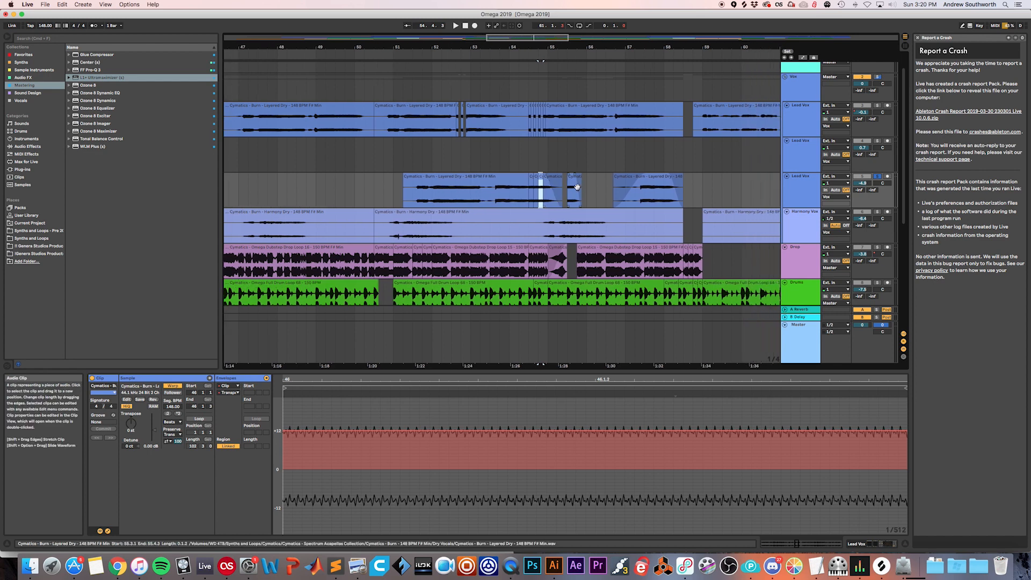
- Solo the first Lead Vox track, play it from 50.3.1, and check the transposition of the chopped clip at 54.4.1
{"action": "left_click", "coordinate": [373, 129]}
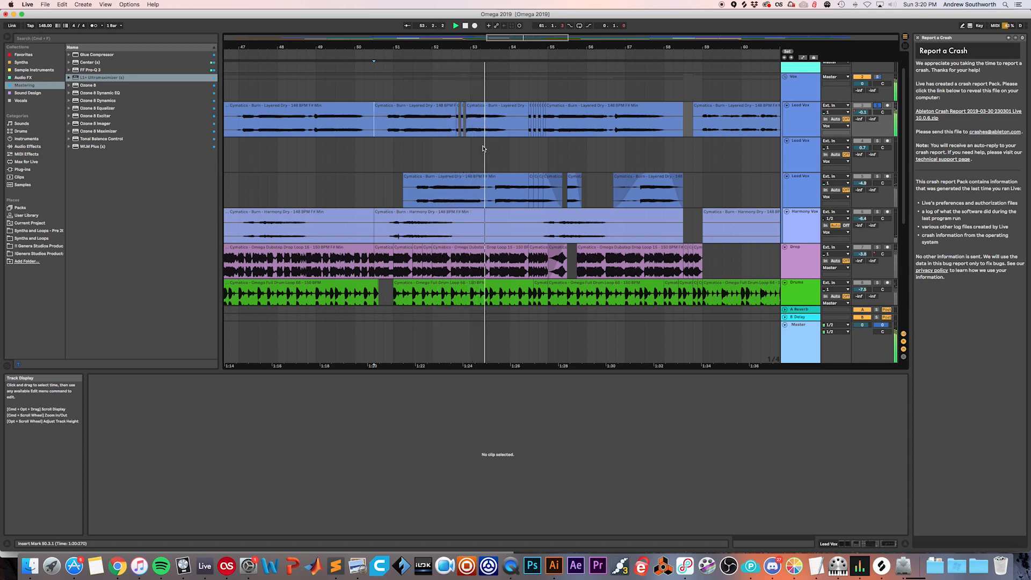
{"action": "scroll", "coordinate": [484, 149], "scroll_direction": "right", "scroll_amount": 5}
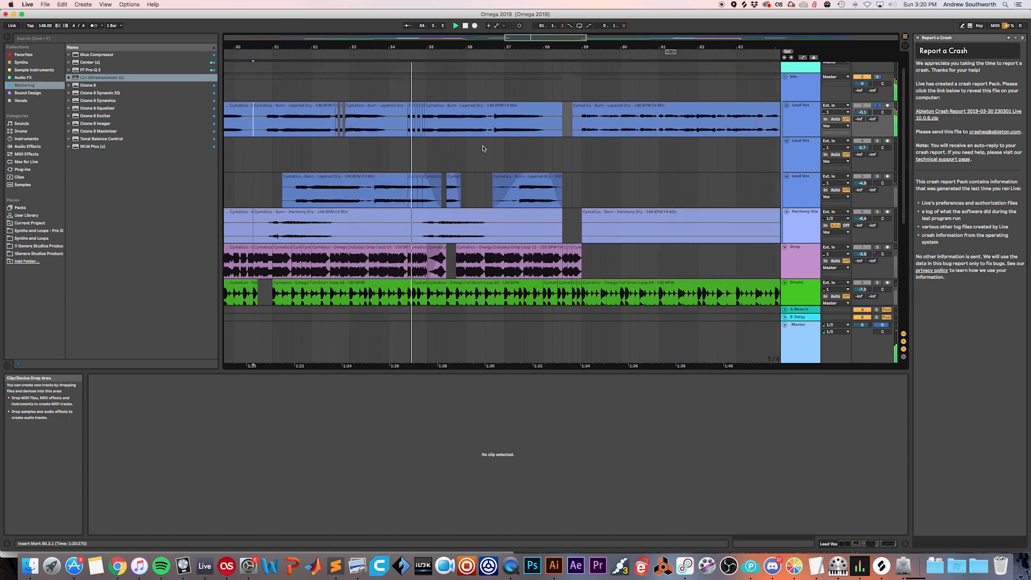
{"action": "left_click", "coordinate": [422, 116]}
{"action": "scroll", "coordinate": [423, 116], "scroll_direction": "up", "scroll_amount": 5}
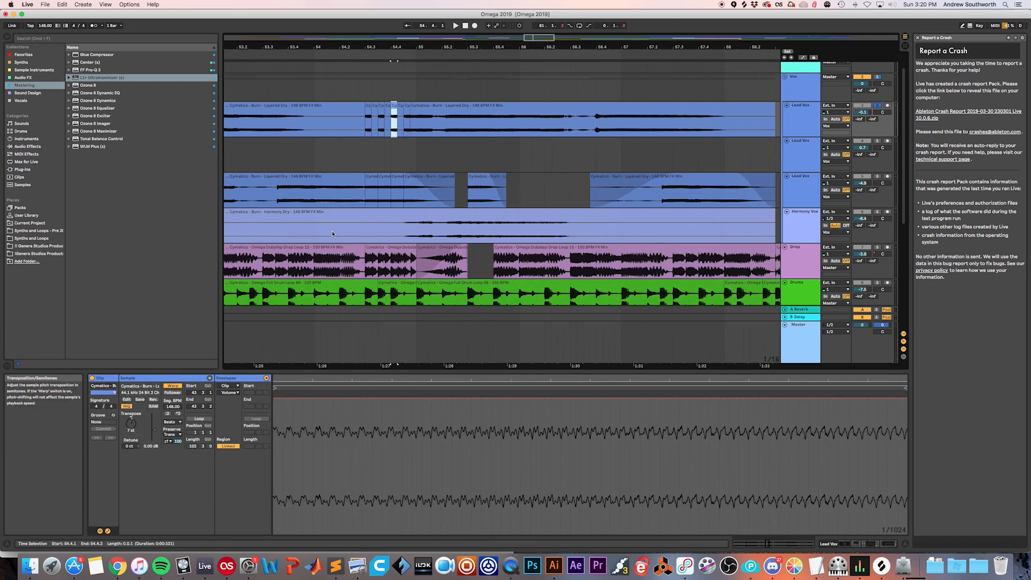
{"action": "scroll", "coordinate": [332, 234], "scroll_direction": "down", "scroll_amount": 5}
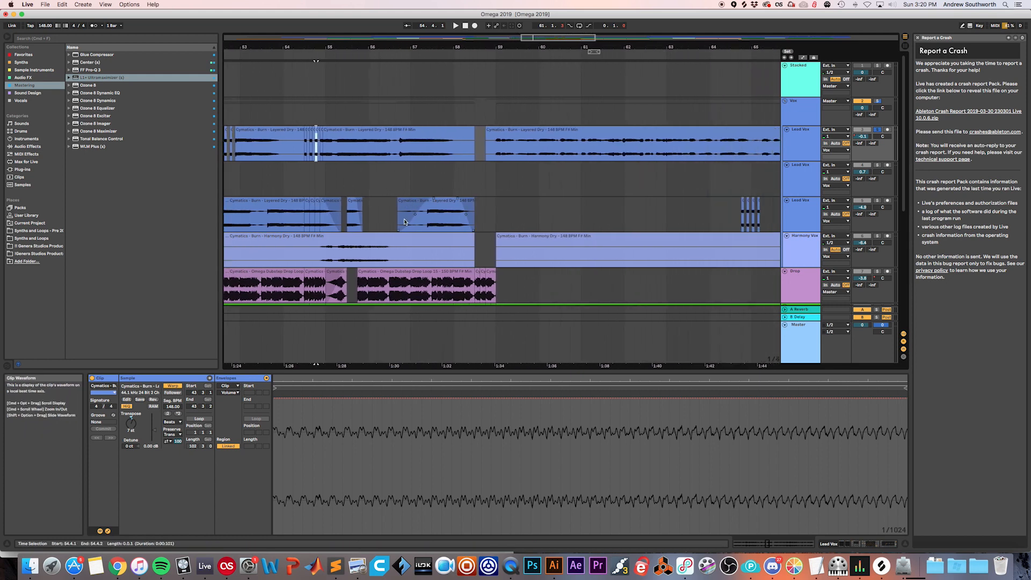
- Play from the third Lead Vox track's faded-in clip just before bar 57, and solo that track to hear it alone
{"action": "left_click", "coordinate": [404, 222]}
{"action": "key", "text": "space"}
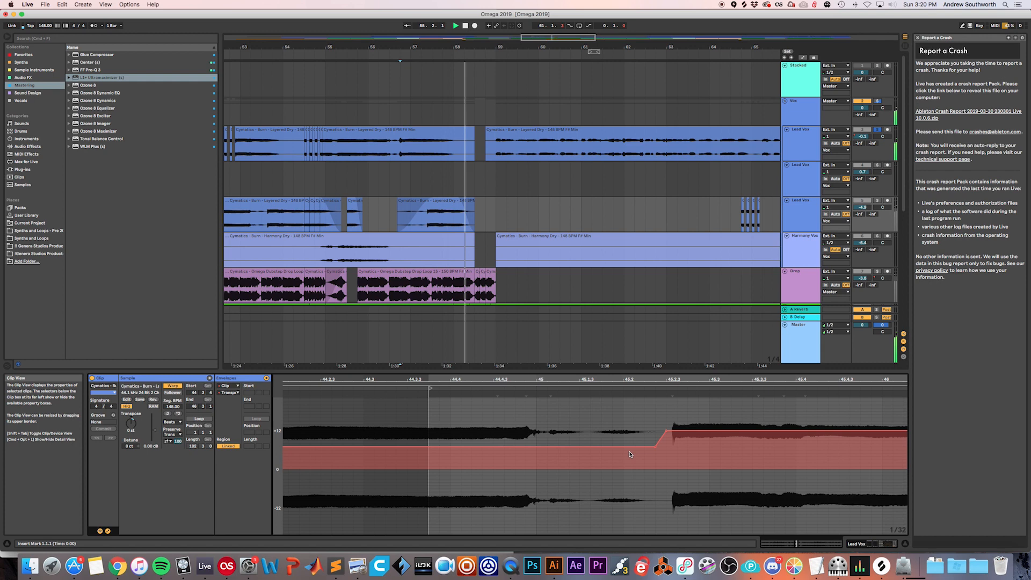
{"action": "left_click", "coordinate": [396, 221]}
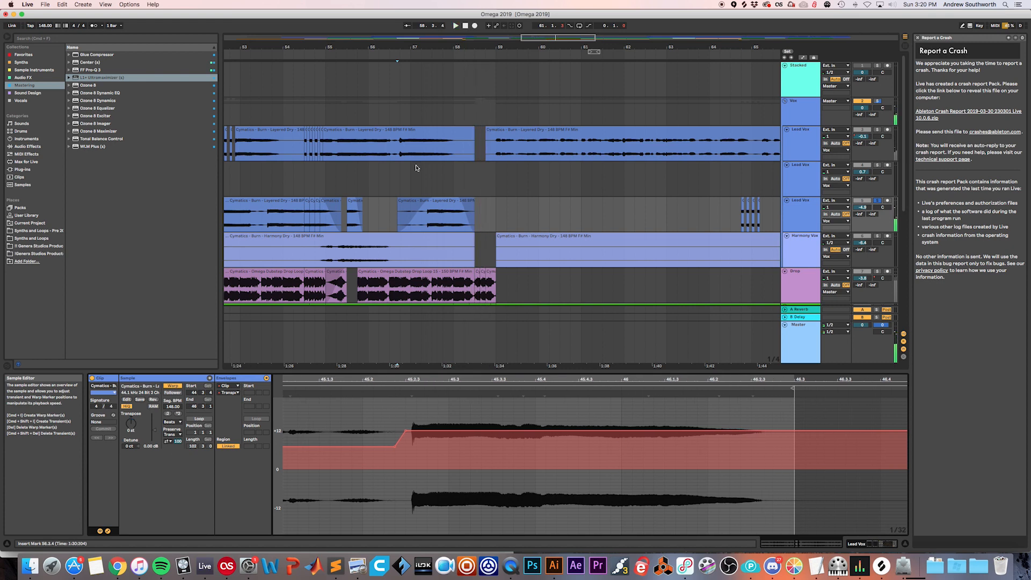
- Play the vocals from 59.1.1 through the four short chopped clips on the third Lead Vox track
{"action": "scroll", "coordinate": [455, 203], "scroll_direction": "left", "scroll_amount": 5}
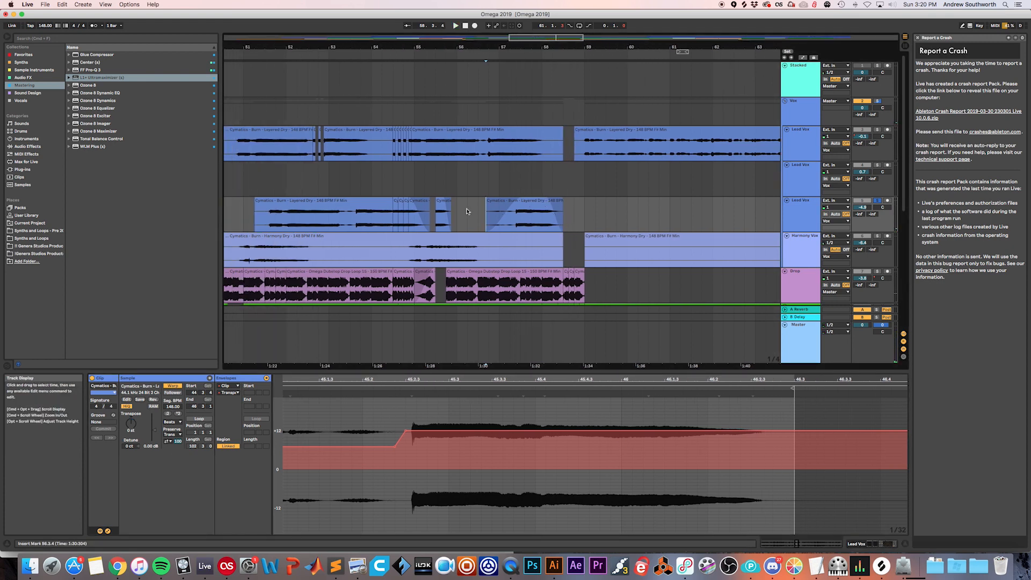
{"action": "scroll", "coordinate": [534, 198], "scroll_direction": "right", "scroll_amount": 10}
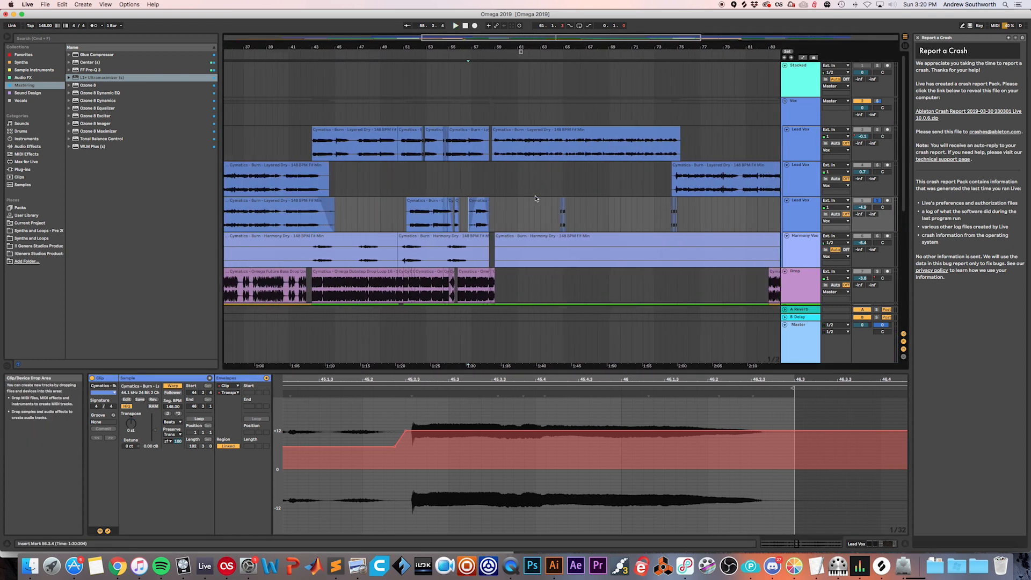
{"action": "scroll", "coordinate": [536, 198], "scroll_direction": "right", "scroll_amount": 4}
{"action": "scroll", "coordinate": [536, 198], "scroll_direction": "down", "scroll_amount": 4}
{"action": "scroll", "coordinate": [457, 196], "scroll_direction": "down", "scroll_amount": 5}
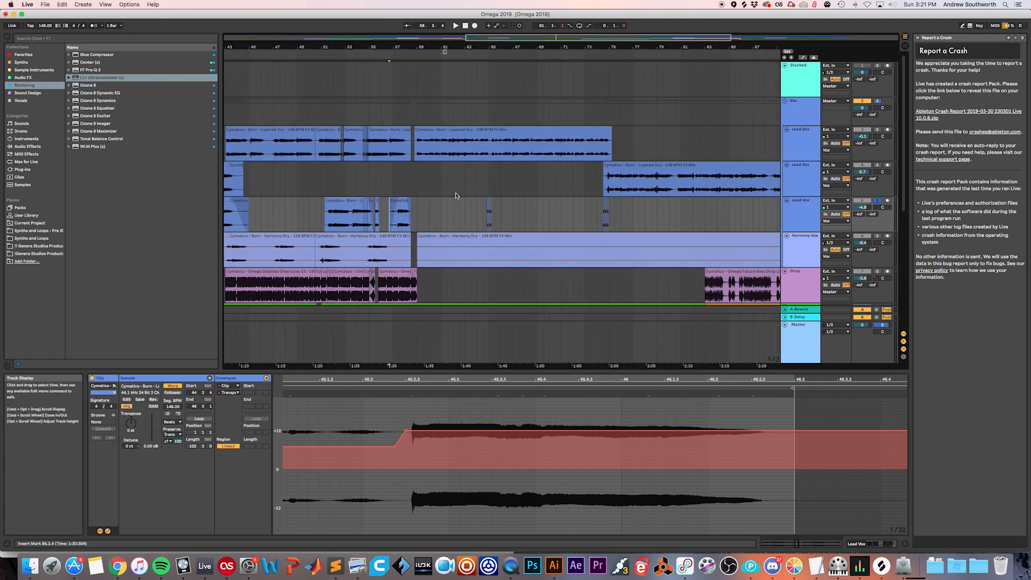
{"action": "scroll", "coordinate": [456, 196], "scroll_direction": "down", "scroll_amount": 5}
{"action": "scroll", "coordinate": [457, 196], "scroll_direction": "up", "scroll_amount": 11}
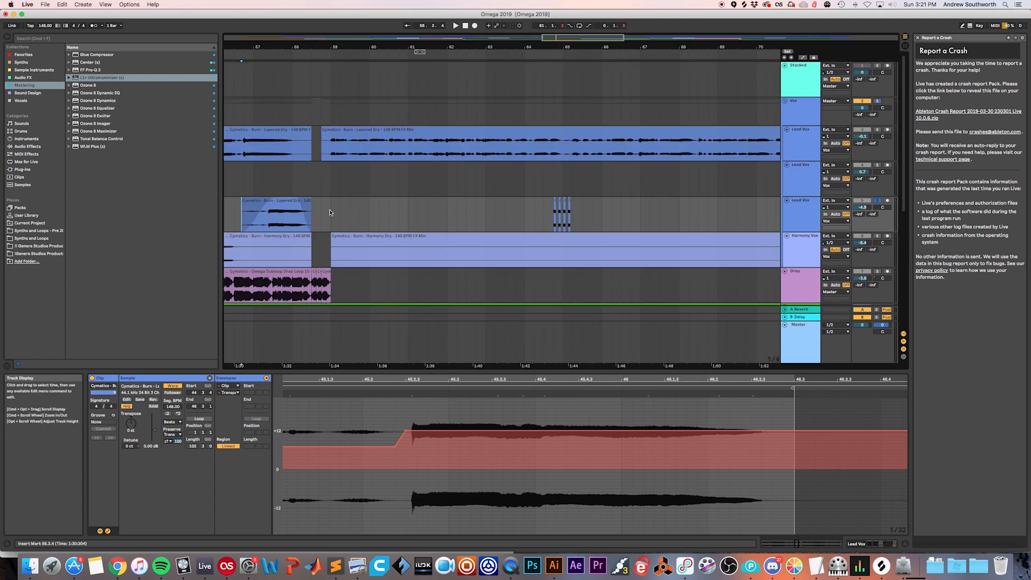
{"action": "scroll", "coordinate": [561, 165], "scroll_direction": "down", "scroll_amount": 4}
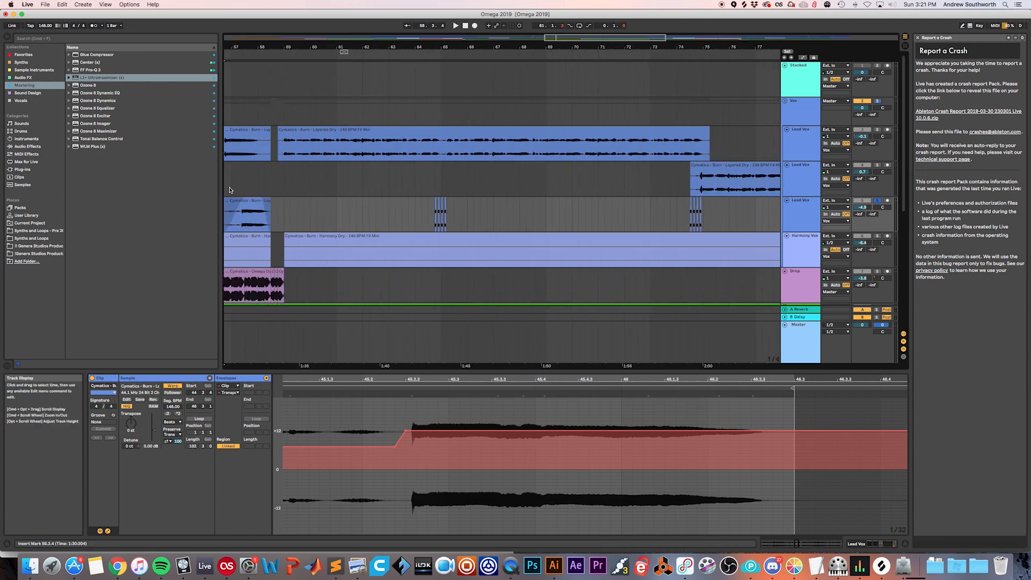
{"action": "left_click", "coordinate": [286, 217]}
{"action": "key", "text": "space"}
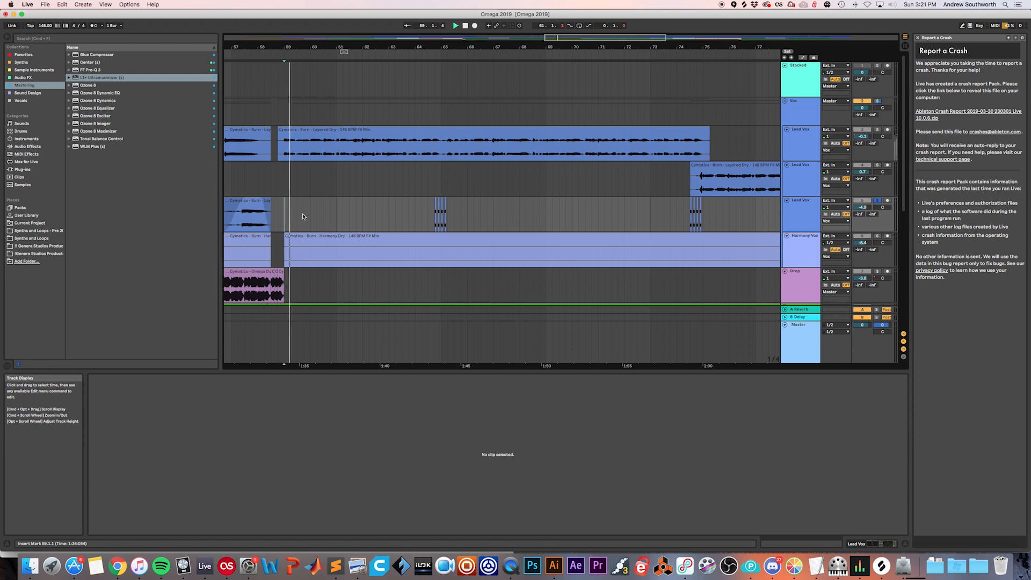
{"action": "key", "text": "space"}
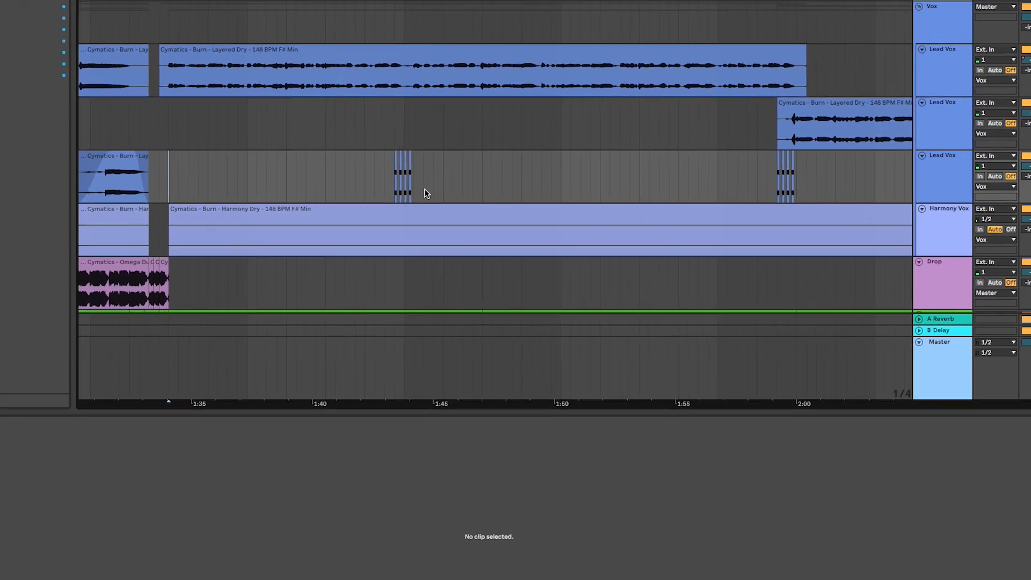
{"action": "key", "text": "space"}
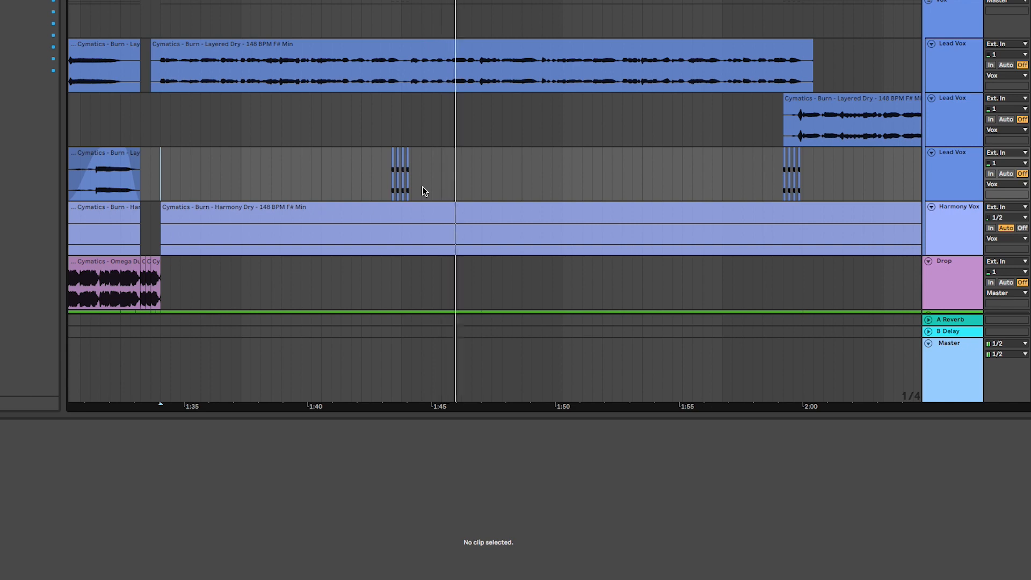
{"action": "key", "text": "space"}
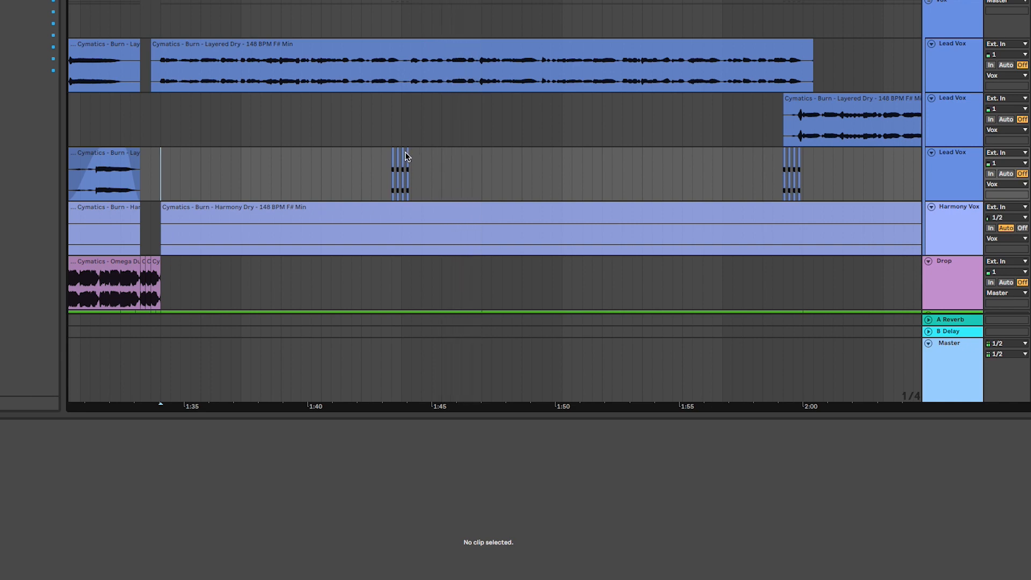
- Inspect the transposition envelopes of the four short chopped clips on the third Lead Vox track at about 1:43.5
{"action": "scroll", "coordinate": [403, 158], "scroll_direction": "up", "scroll_amount": 5}
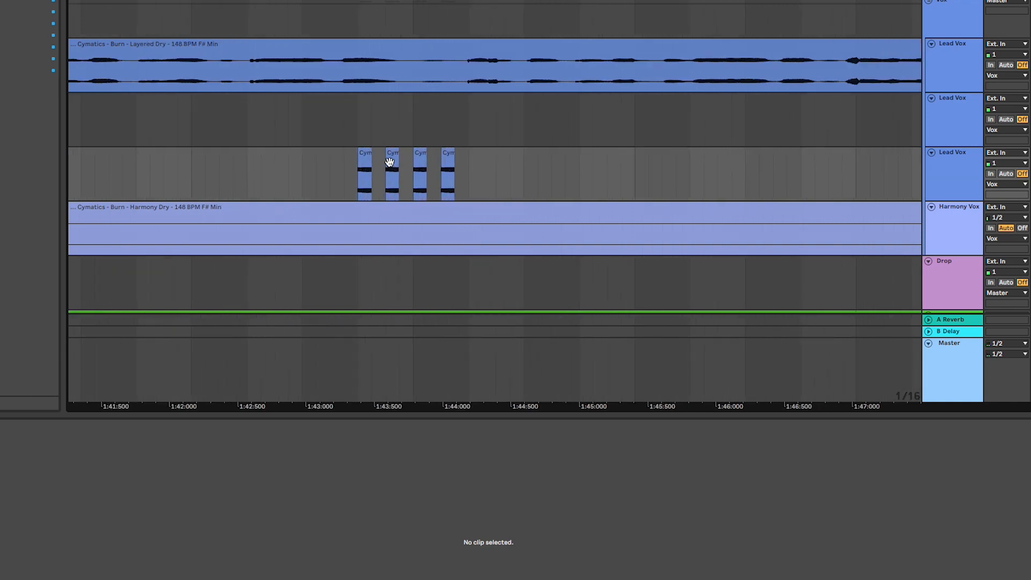
{"action": "left_click", "coordinate": [363, 155]}
{"action": "left_click", "coordinate": [392, 156]}
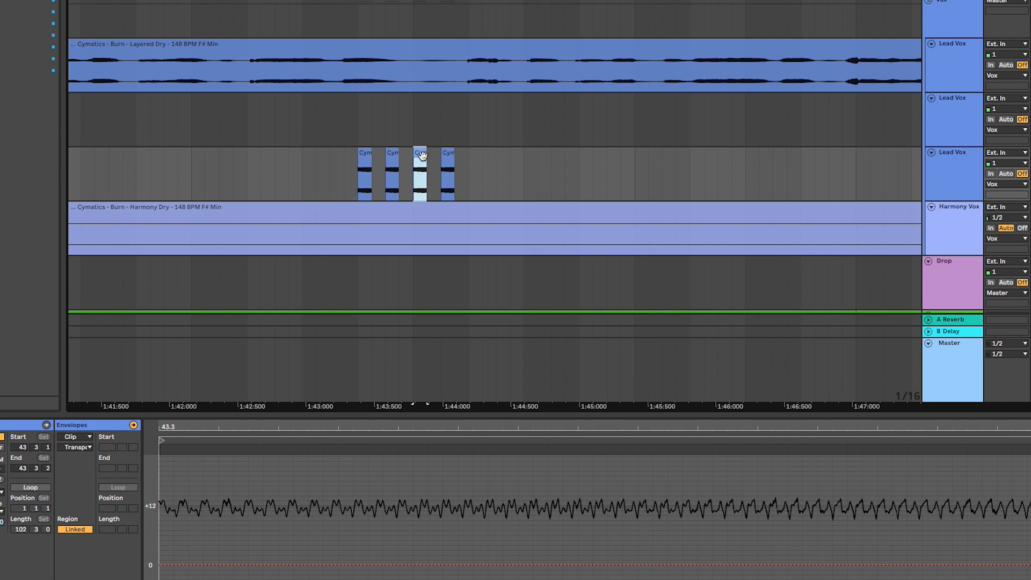
- Try copying a 1/16 slice of the first Lead Vox clip at about 1:41.5 onto the third Lead Vox track, and undo the paste
{"action": "scroll", "coordinate": [377, 143], "scroll_direction": "left", "scroll_amount": 5}
{"action": "mouse_move", "coordinate": [305, 80]}
{"action": "left_mouse_down"}
{"action": "mouse_move", "coordinate": [330, 76]}
{"action": "mouse_move", "coordinate": [317, 82]}
{"action": "left_mouse_up"}
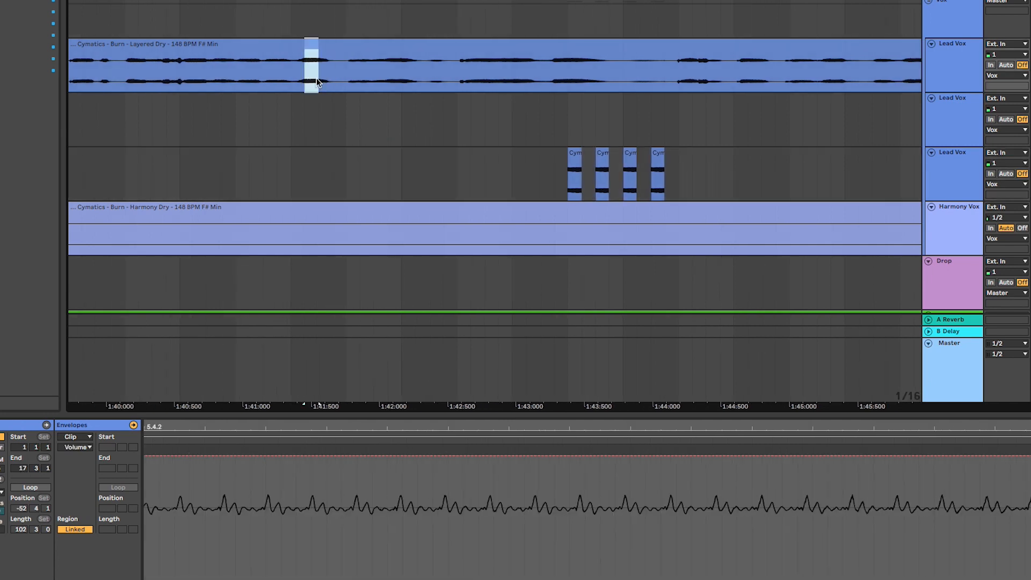
{"action": "left_click", "coordinate": [305, 175]}
{"action": "key", "text": "ctrl+v"}
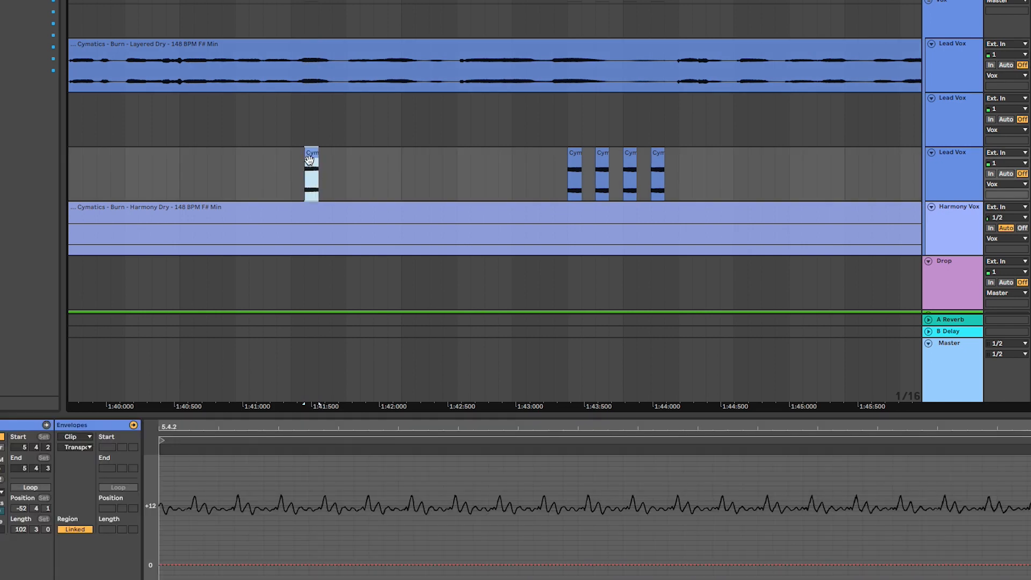
{"action": "key", "text": "ctrl+z"}
{"action": "scroll", "coordinate": [317, 163], "scroll_direction": "right", "scroll_amount": 3}
{"action": "left_click", "coordinate": [327, 167]}
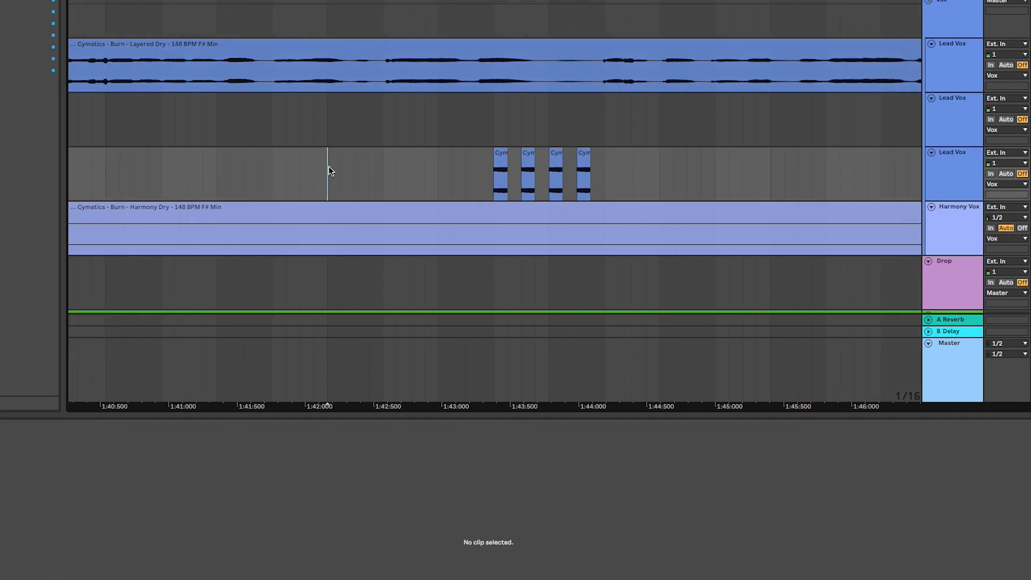
- Select a short slice of the first Lead Vox clip at about 1:39 and play it
{"action": "scroll", "coordinate": [328, 168], "scroll_direction": "right", "scroll_amount": 3}
{"action": "scroll", "coordinate": [328, 168], "scroll_direction": "down", "scroll_amount": 5}
{"action": "scroll", "coordinate": [327, 168], "scroll_direction": "left", "scroll_amount": 3}
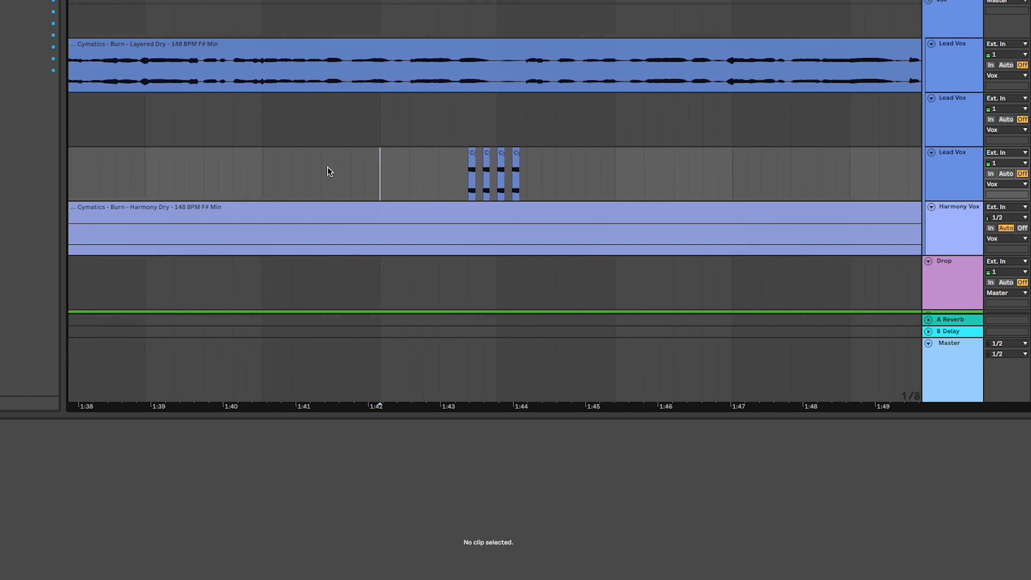
{"action": "scroll", "coordinate": [276, 88], "scroll_direction": "left", "scroll_amount": 3}
{"action": "left_click_drag", "start_coordinate": [246, 76], "coordinate": [258, 75]}
{"action": "key", "text": "space"}
{"action": "key", "text": "space"}
{"action": "key", "text": "space"}
{"action": "key", "text": "space"}
- Select and play two more slices of the first Lead Vox clip, at about 1:39.7 and 1:40.7
{"action": "left_click_drag", "start_coordinate": [304, 72], "coordinate": [311, 73]}
{"action": "key", "text": "space"}
{"action": "key", "text": "space"}
{"action": "left_click_drag", "start_coordinate": [376, 76], "coordinate": [405, 76]}
{"action": "key", "text": "space"}
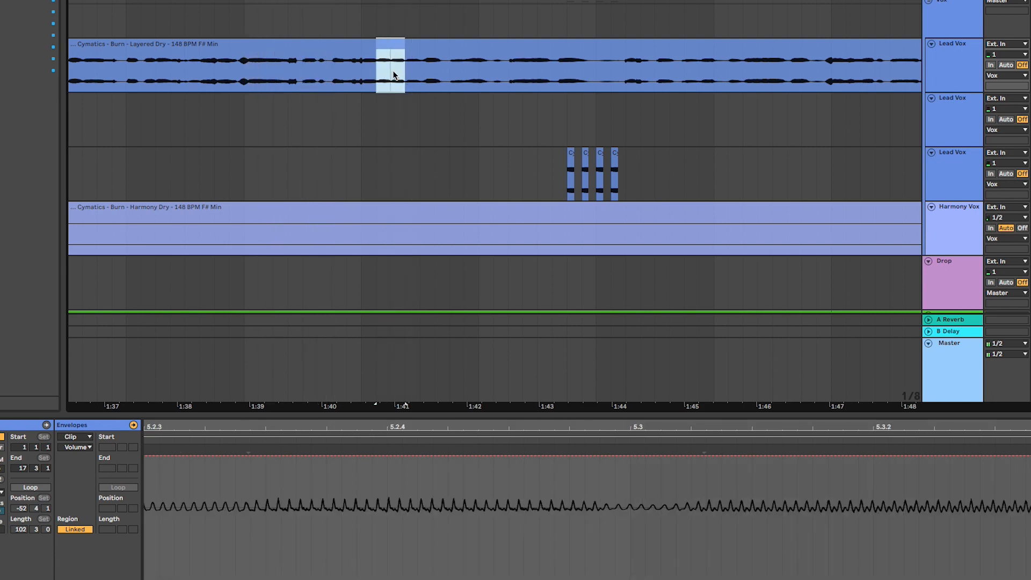
{"action": "left_click", "coordinate": [377, 78]}
{"action": "scroll", "coordinate": [385, 79], "scroll_direction": "left", "scroll_amount": 5}
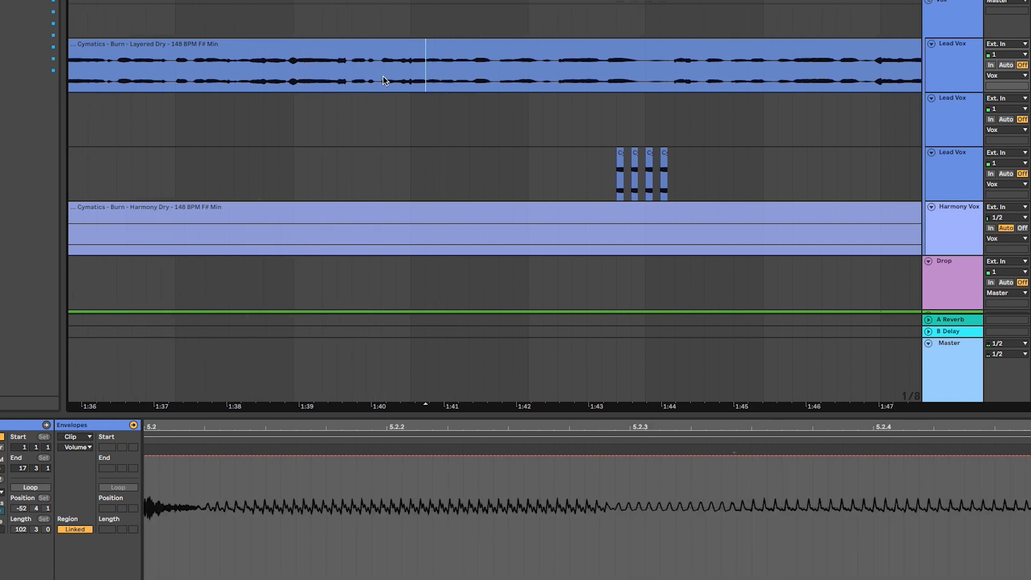
{"action": "scroll", "coordinate": [392, 70], "scroll_direction": "right", "scroll_amount": 3}
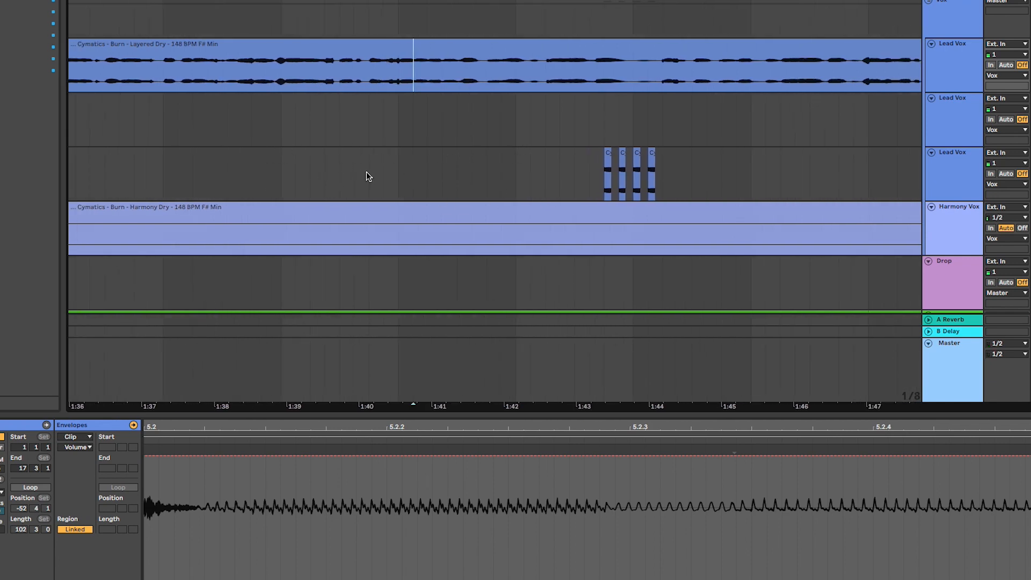
- Look over the Drums, Stabs and Guitar tracks around bar 59, placing the insertion marker at 59.1.1
{"action": "scroll", "coordinate": [494, 173], "scroll_direction": "right", "scroll_amount": 7}
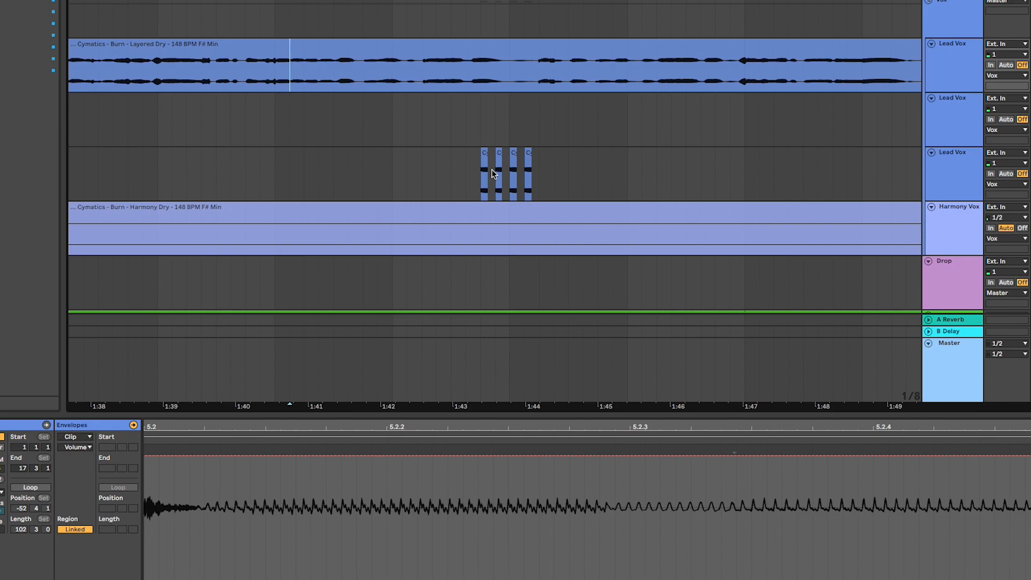
{"action": "scroll", "coordinate": [492, 174], "scroll_direction": "down", "scroll_amount": 10}
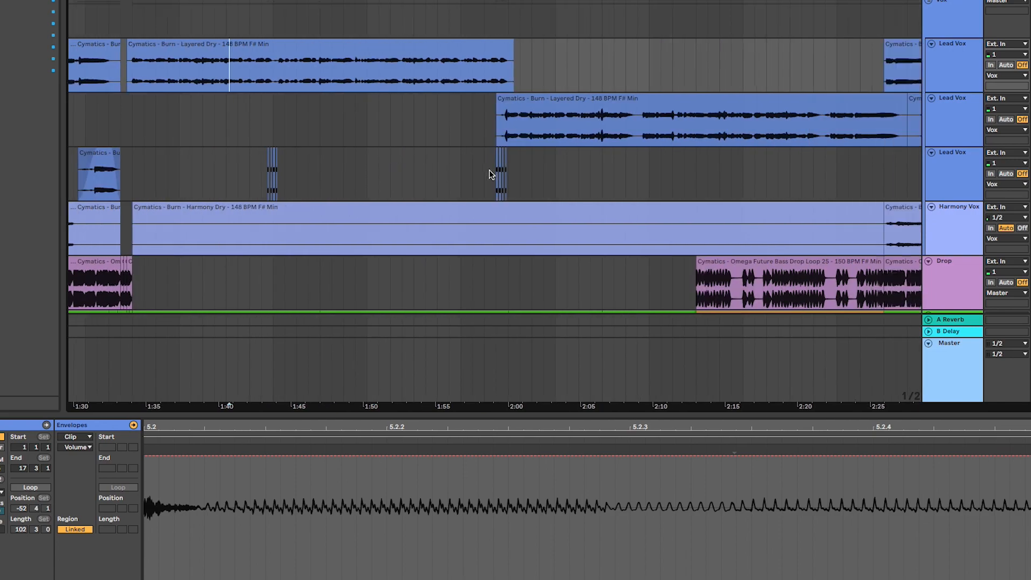
{"action": "scroll", "coordinate": [489, 170], "scroll_direction": "right", "scroll_amount": 2}
{"action": "scroll", "coordinate": [489, 170], "scroll_direction": "down", "scroll_amount": 5}
{"action": "scroll", "coordinate": [488, 170], "scroll_direction": "left", "scroll_amount": 4}
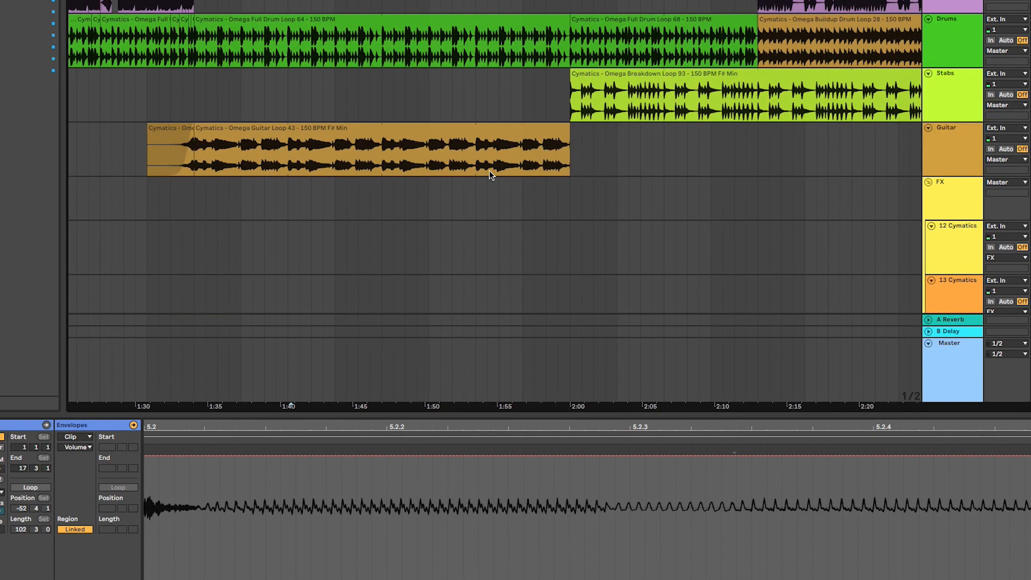
{"action": "scroll", "coordinate": [489, 171], "scroll_direction": "down", "scroll_amount": 3}
{"action": "scroll", "coordinate": [489, 171], "scroll_direction": "up", "scroll_amount": 5}
{"action": "scroll", "coordinate": [489, 171], "scroll_direction": "down", "scroll_amount": 3}
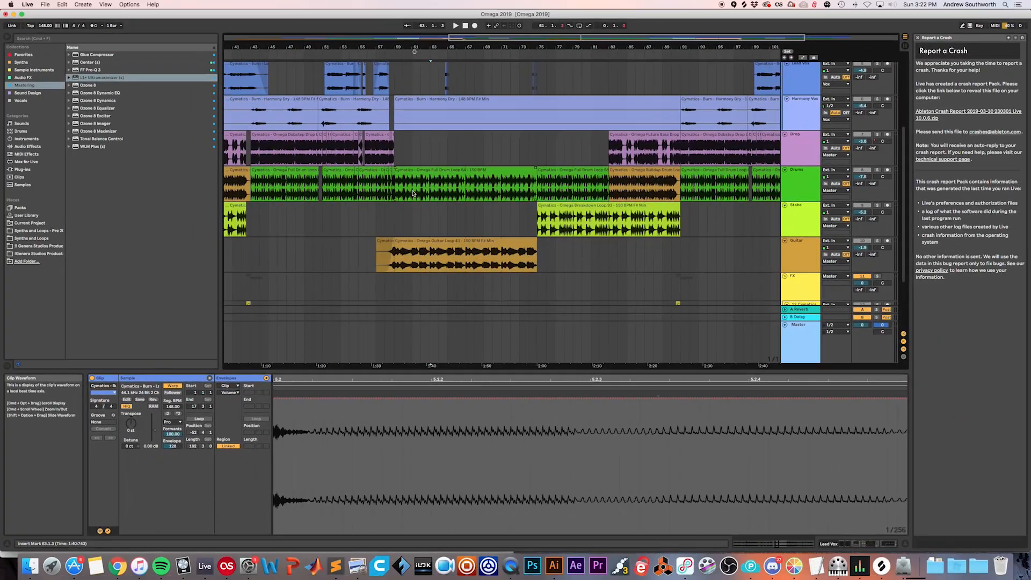
{"action": "left_click", "coordinate": [398, 194]}
{"action": "left_click", "coordinate": [400, 127]}
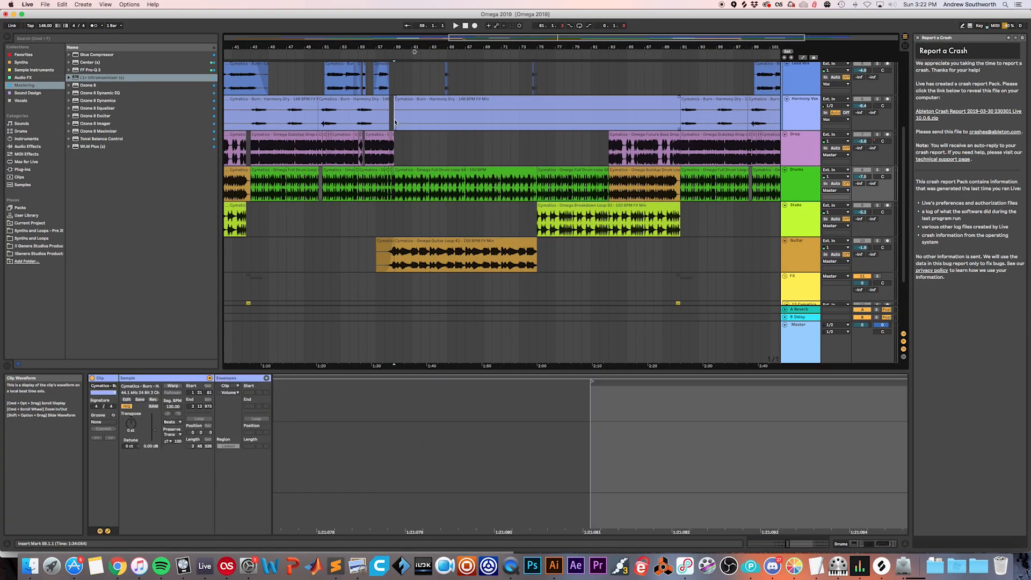
- Compare the Drums track's loop starting at 19.1.1 with the Omega Full Drum Loop 64 clip starting at 59.1.1
{"action": "scroll", "coordinate": [395, 123], "scroll_direction": "up", "scroll_amount": 3}
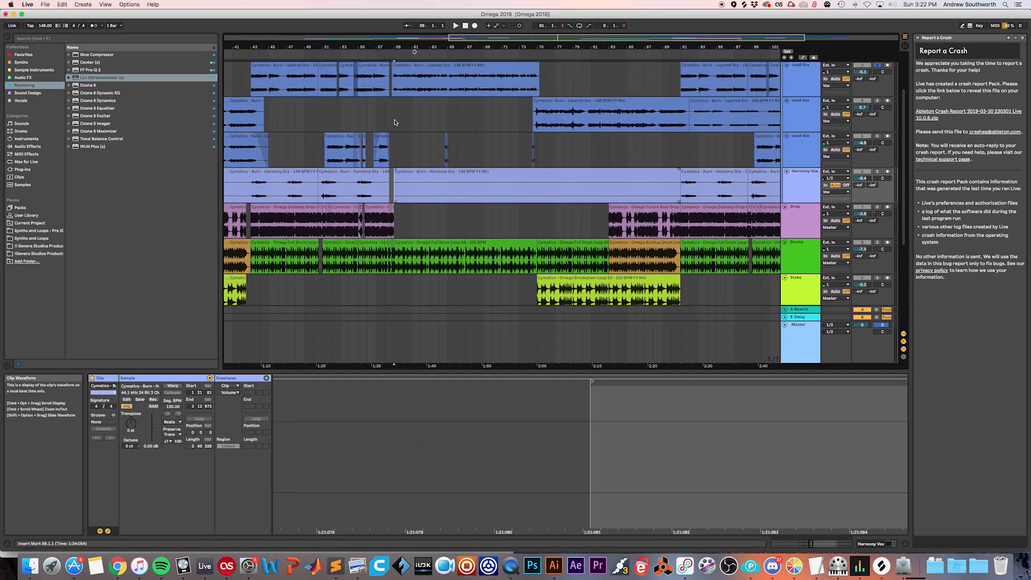
{"action": "scroll", "coordinate": [424, 225], "scroll_direction": "left", "scroll_amount": 5}
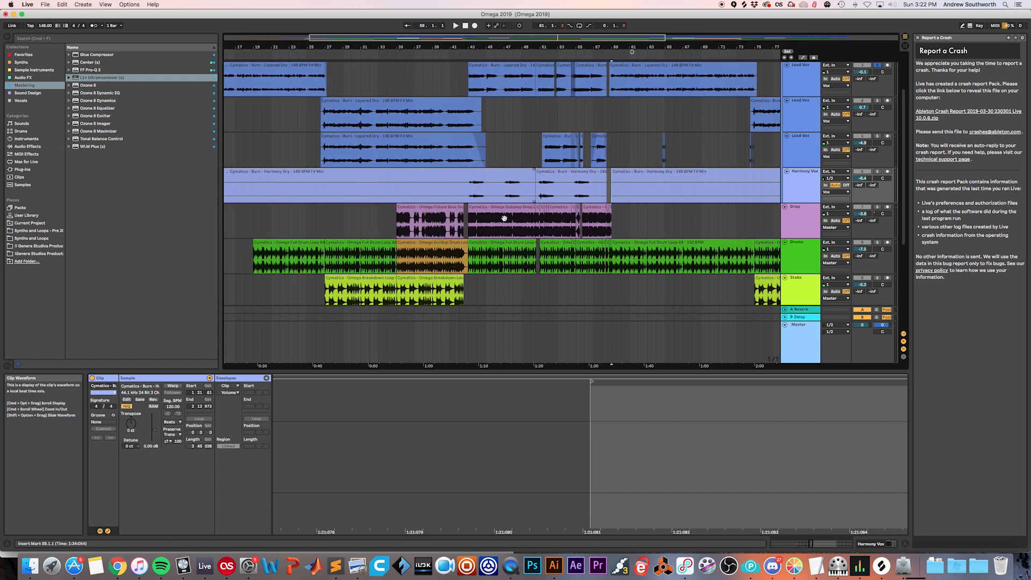
{"action": "scroll", "coordinate": [583, 219], "scroll_direction": "left", "scroll_amount": 2}
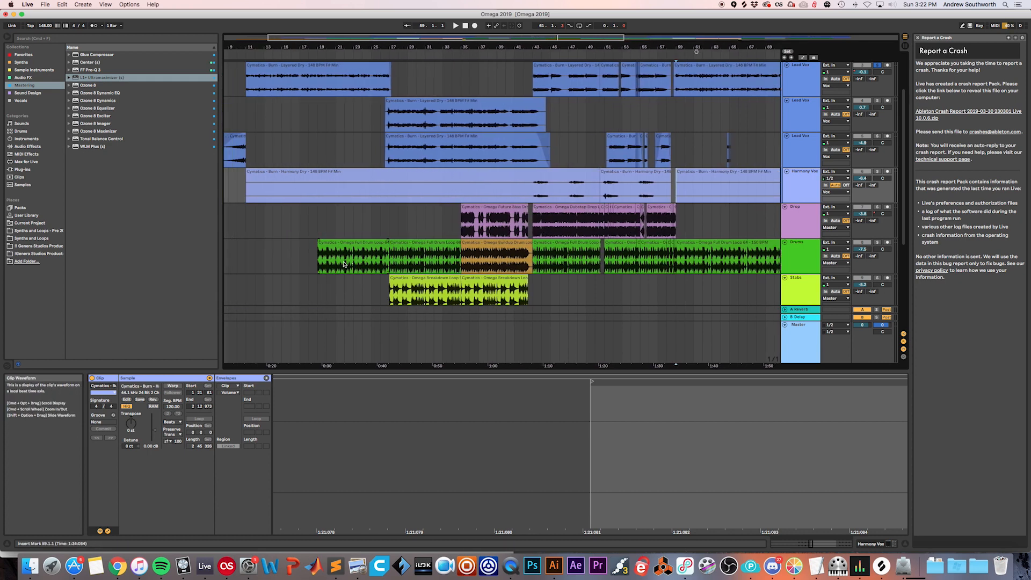
{"action": "left_click", "coordinate": [317, 269]}
{"action": "scroll", "coordinate": [438, 251], "scroll_direction": "right", "scroll_amount": 6}
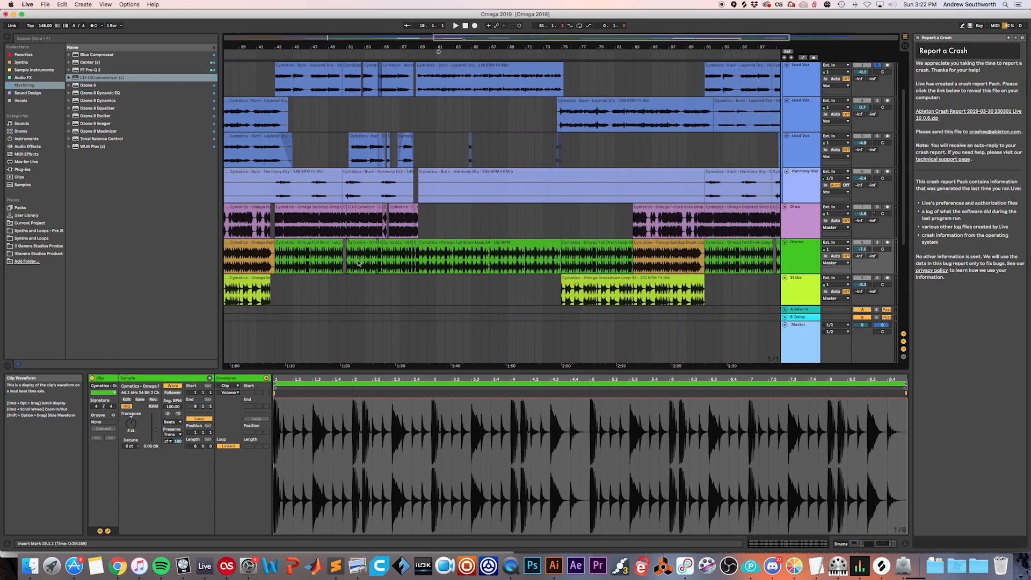
{"action": "key", "text": "z"}
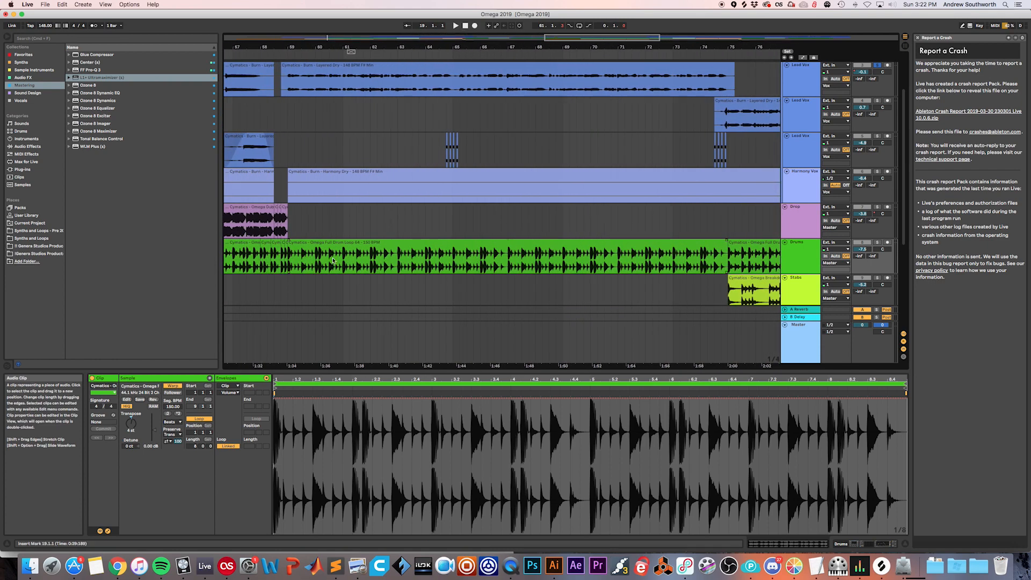
{"action": "left_click", "coordinate": [290, 266]}
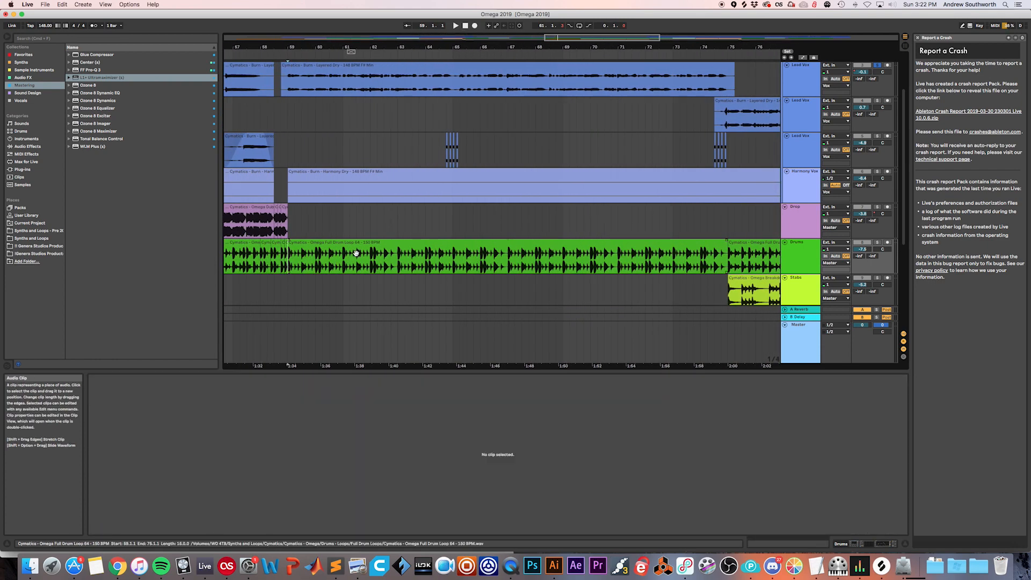
{"action": "scroll", "coordinate": [356, 253], "scroll_direction": "down", "scroll_amount": 5}
{"action": "scroll", "coordinate": [356, 253], "scroll_direction": "left", "scroll_amount": 8}
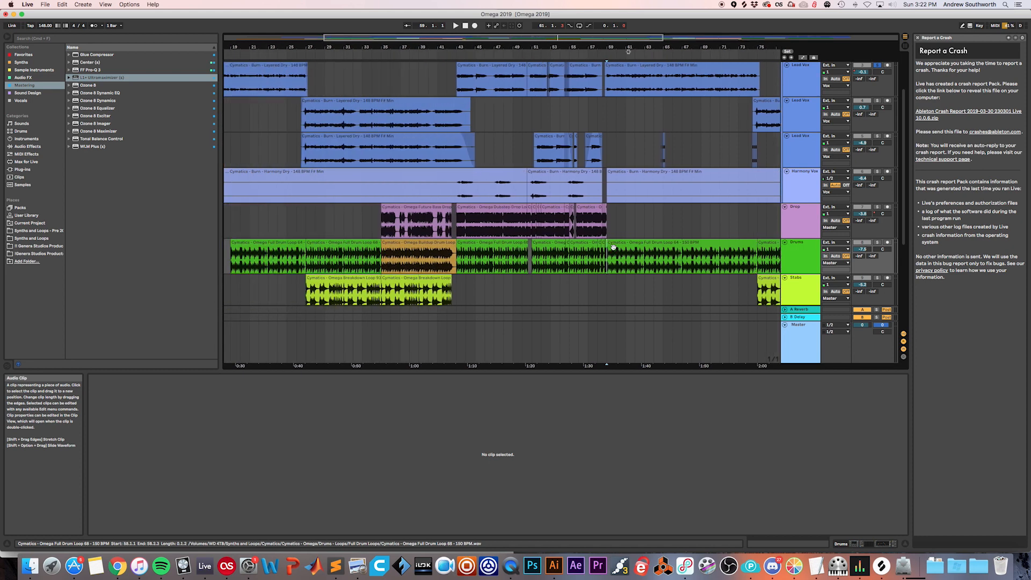
{"action": "left_click", "coordinate": [358, 245]}
- Select the Omega Guitar Loop 43 clip at bar 59 and show the Guitar track's device chain with its sidechained Compressor and Echo
{"action": "left_click", "coordinate": [344, 220]}
{"action": "scroll", "coordinate": [344, 231], "scroll_direction": "down", "scroll_amount": 5}
{"action": "scroll", "coordinate": [344, 231], "scroll_direction": "up", "scroll_amount": 5}
{"action": "scroll", "coordinate": [435, 233], "scroll_direction": "right", "scroll_amount": 3}
{"action": "scroll", "coordinate": [435, 234], "scroll_direction": "down", "scroll_amount": 3}
{"action": "left_click", "coordinate": [802, 231]}
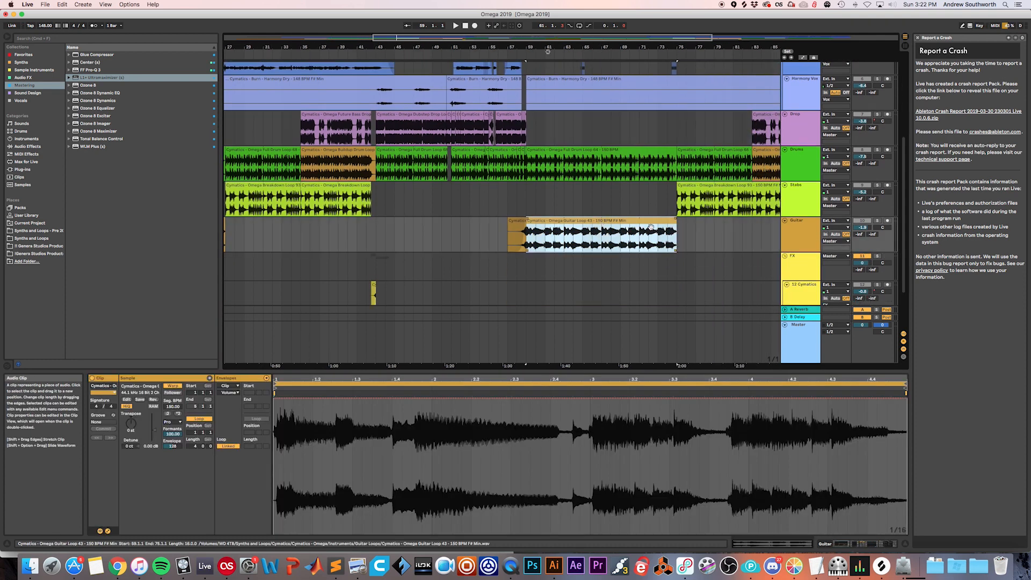
{"action": "double_click", "coordinate": [802, 231]}
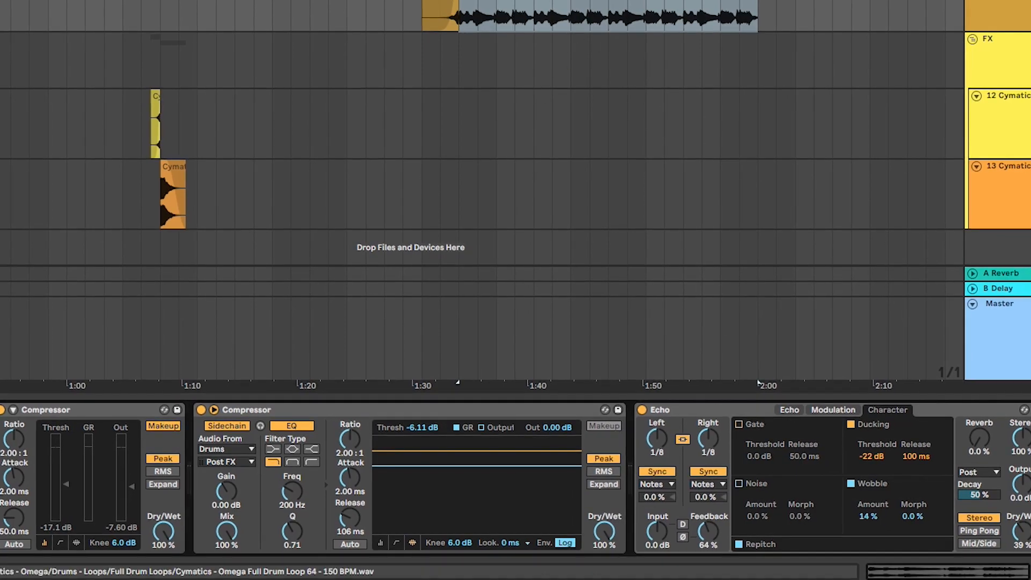
- Display the Drums track's EQ Eight automation and place the insertion marker before bar 59 to inspect the filter curve there
{"action": "left_click", "coordinate": [512, 22]}
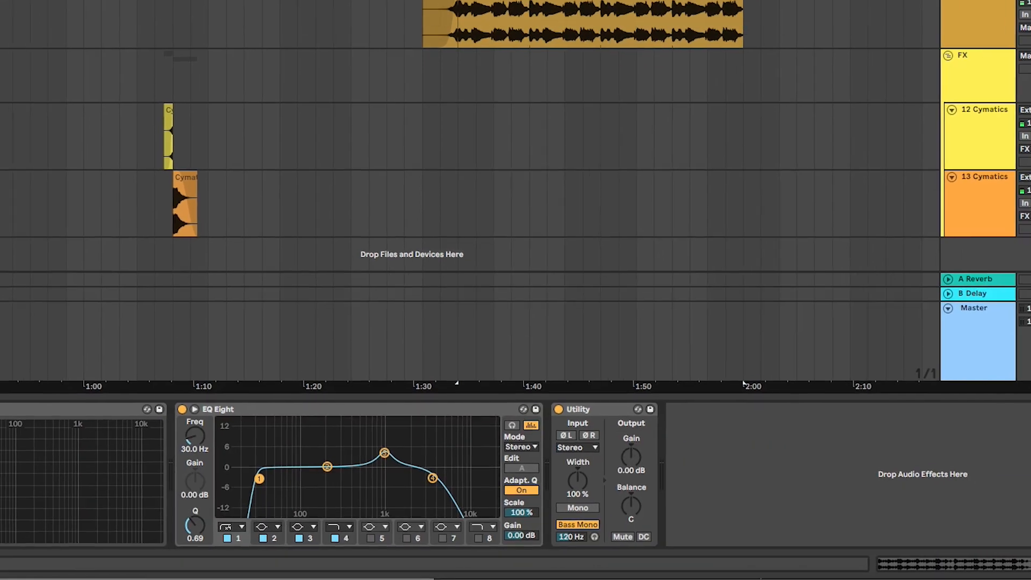
{"action": "key", "text": "a"}
{"action": "left_click", "coordinate": [825, 82]}
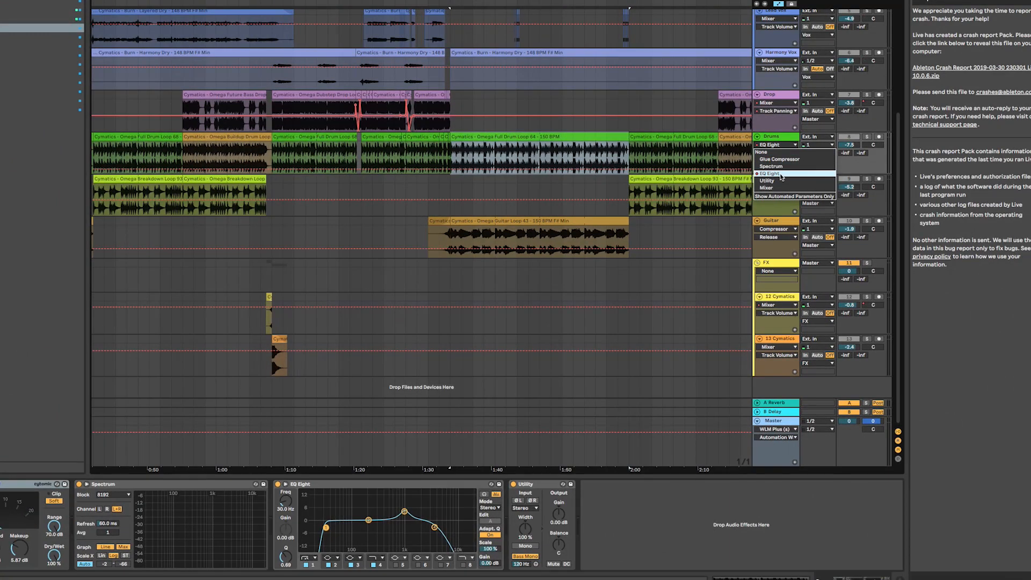
{"action": "left_click", "coordinate": [781, 174]}
{"action": "left_click", "coordinate": [416, 160]}
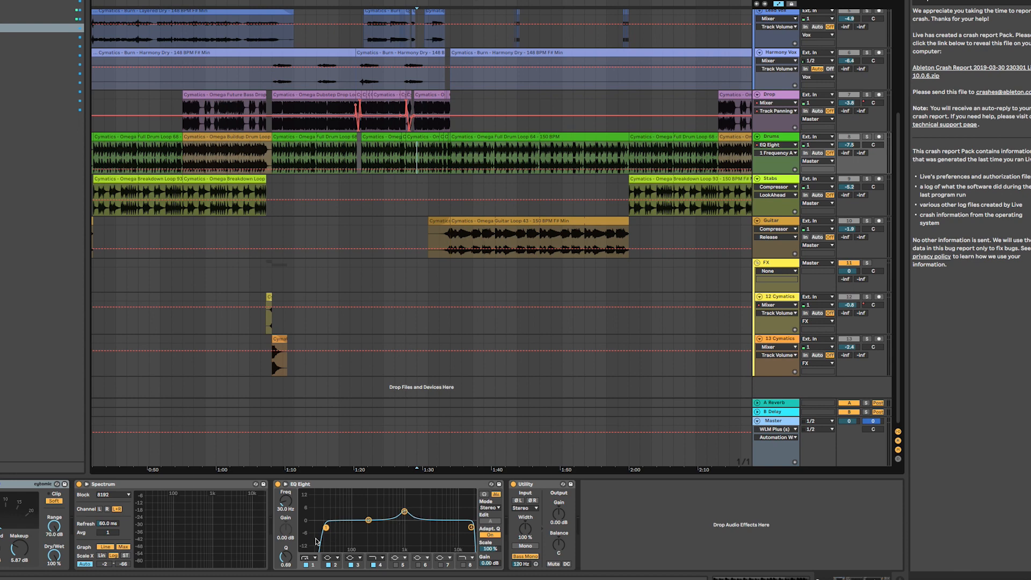
- Place the insertion marker inside the Omega Full Drum Loop 64 section after bar 59, select EQ Eight's fourth band and display its 4 Frequency A automation
{"action": "left_click", "coordinate": [497, 129]}
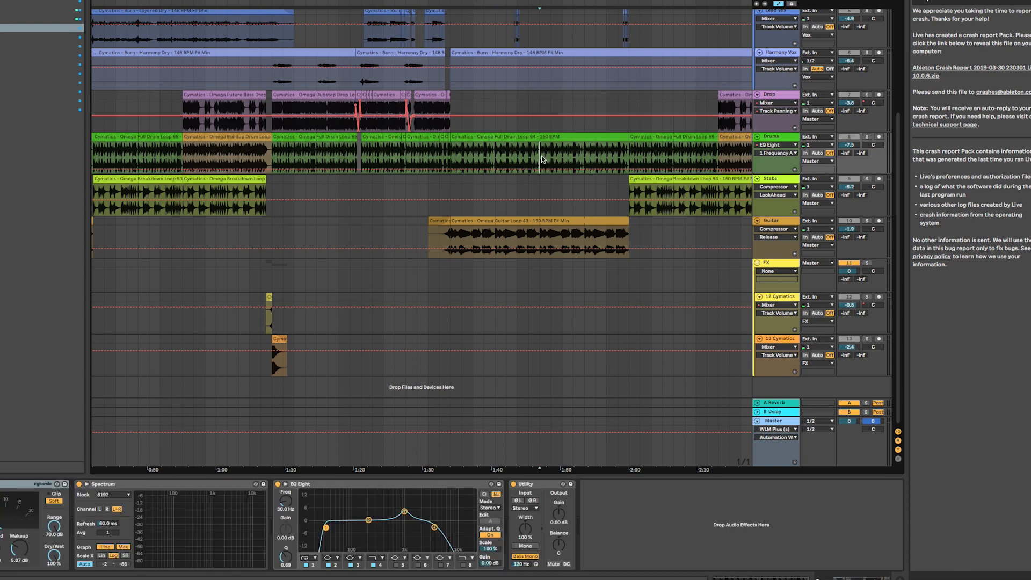
{"action": "left_click", "coordinate": [435, 528]}
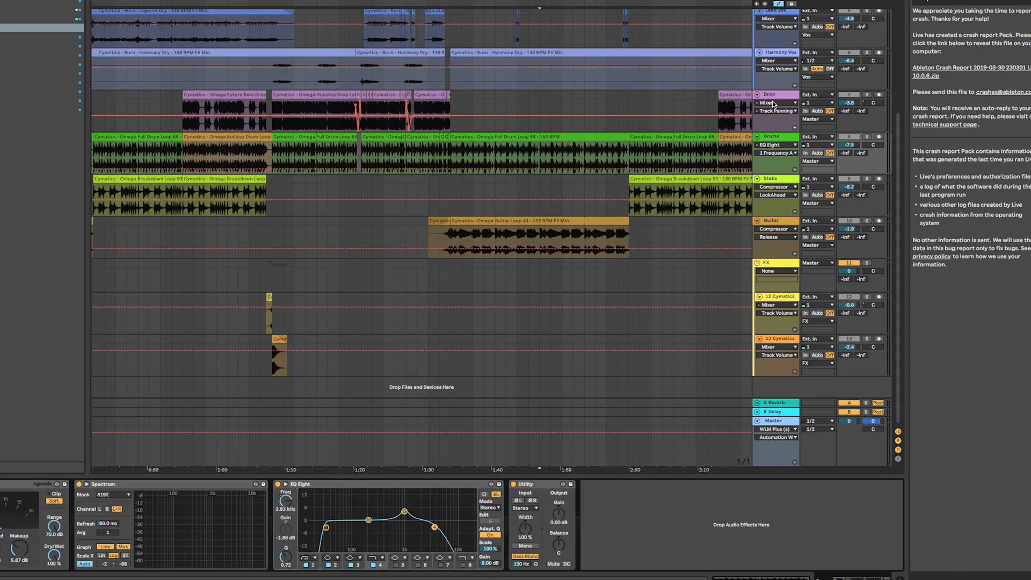
{"action": "left_click", "coordinate": [778, 153]}
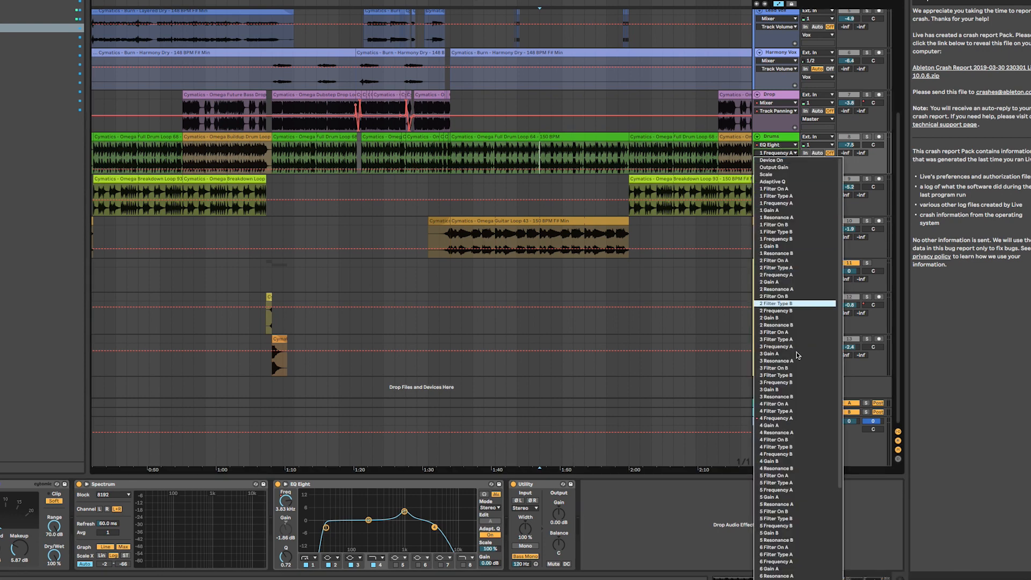
{"action": "left_click", "coordinate": [788, 420]}
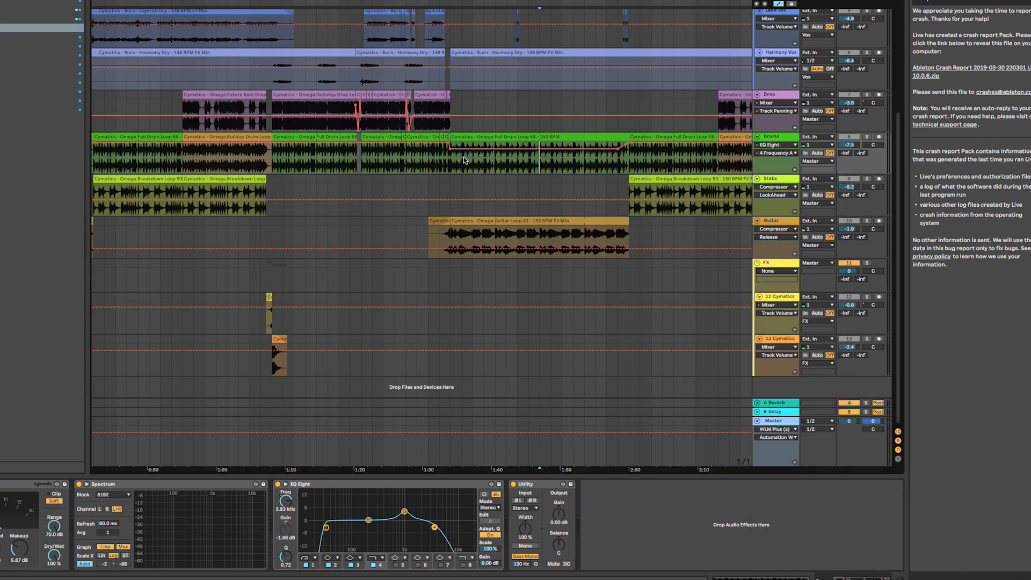
- Compare the Drums track's EQ Eight frequency automation in the opening drum loop and after bar 59, placing the insertion marker at bar 19
{"action": "scroll", "coordinate": [439, 145], "scroll_direction": "left", "scroll_amount": 10}
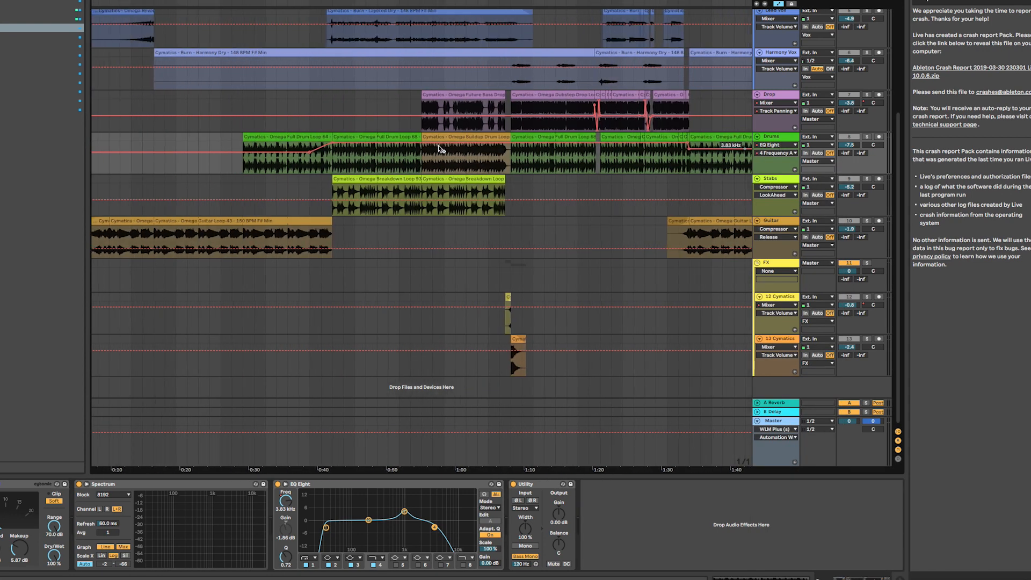
{"action": "scroll", "coordinate": [438, 145], "scroll_direction": "right", "scroll_amount": 8}
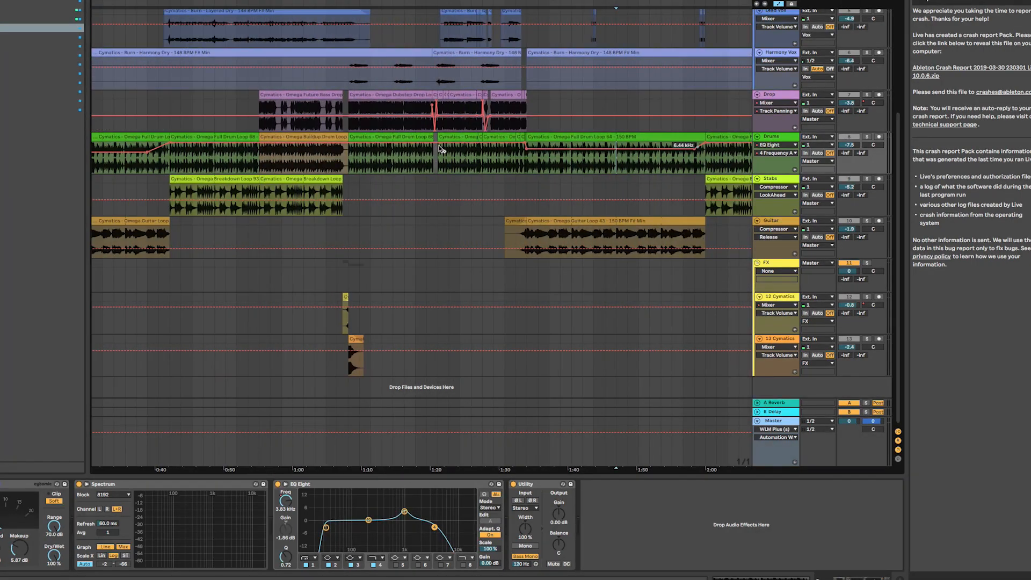
{"action": "scroll", "coordinate": [439, 145], "scroll_direction": "left", "scroll_amount": 4}
{"action": "scroll", "coordinate": [439, 145], "scroll_direction": "right", "scroll_amount": 5}
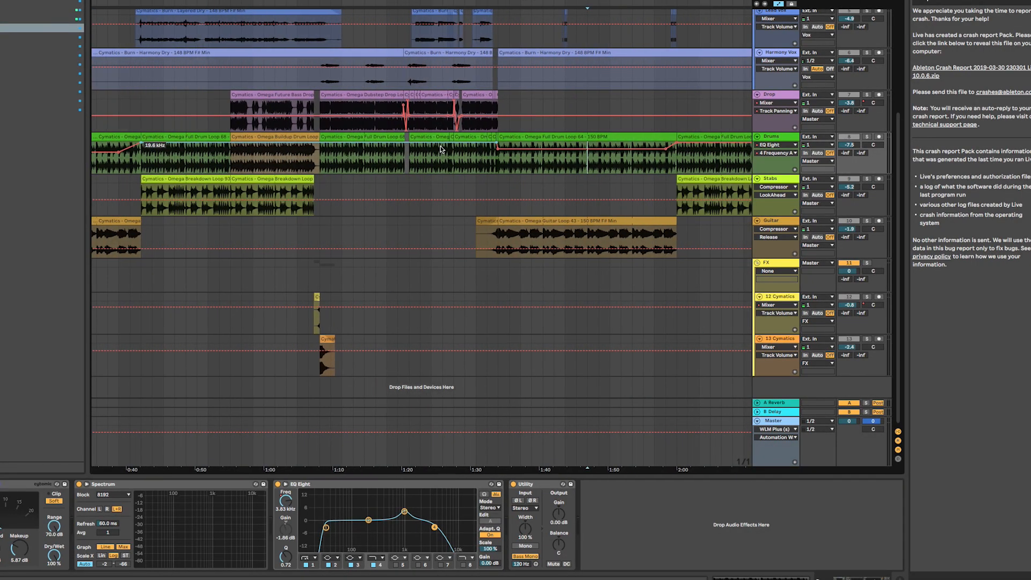
{"action": "scroll", "coordinate": [440, 149], "scroll_direction": "left", "scroll_amount": 4}
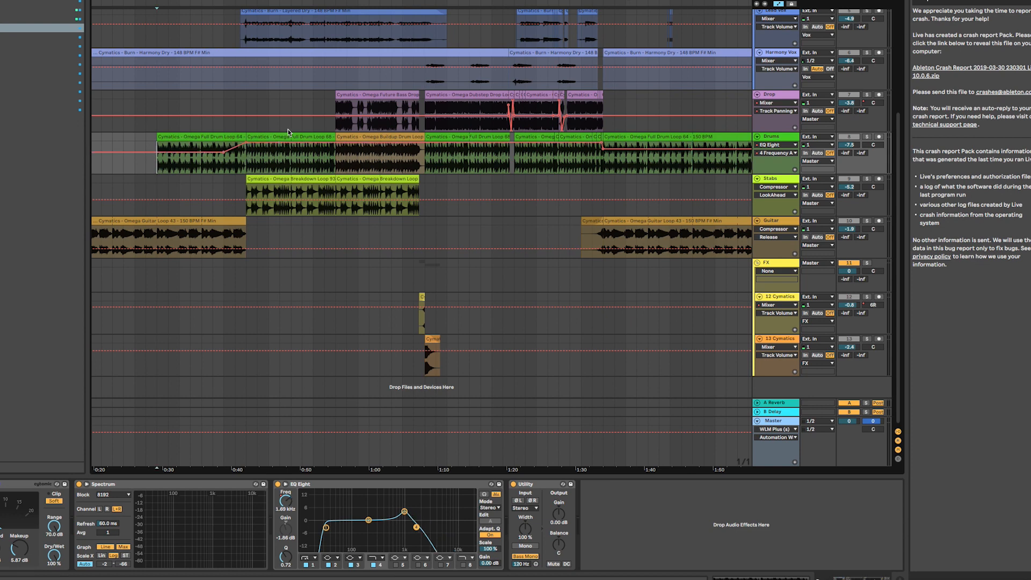
{"action": "scroll", "coordinate": [247, 150], "scroll_direction": "left", "scroll_amount": 5}
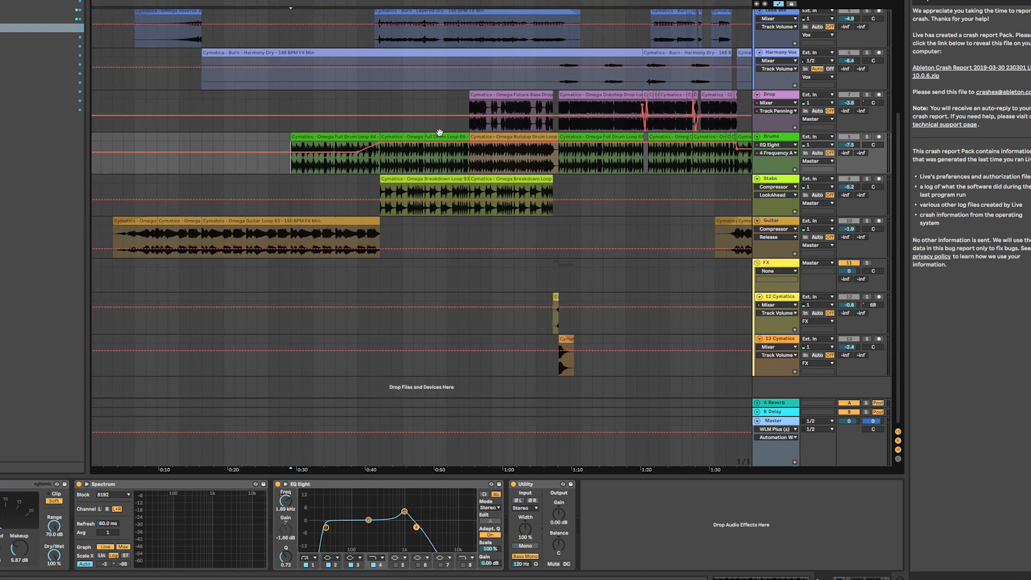
- Play the song from bar 19 to hear the automated EQ Eight low-pass filter open up on the Drums track
{"action": "key", "text": "space"}
{"action": "scroll", "coordinate": [846, 103], "scroll_direction": "up", "scroll_amount": 1}
{"action": "scroll", "coordinate": [846, 103], "scroll_direction": "up", "scroll_amount": 5}
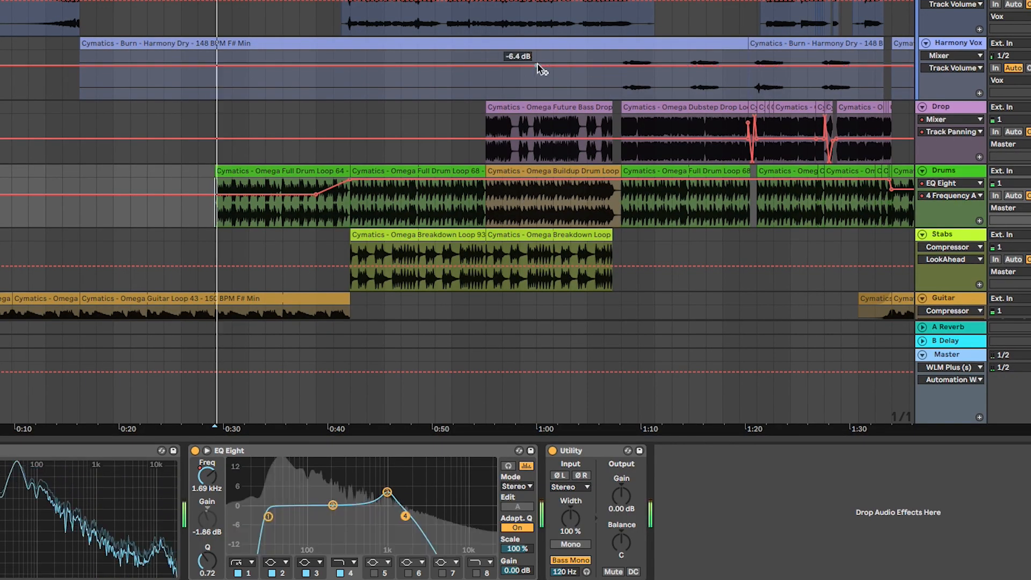
{"action": "scroll", "coordinate": [488, 65], "scroll_direction": "down", "scroll_amount": 9}
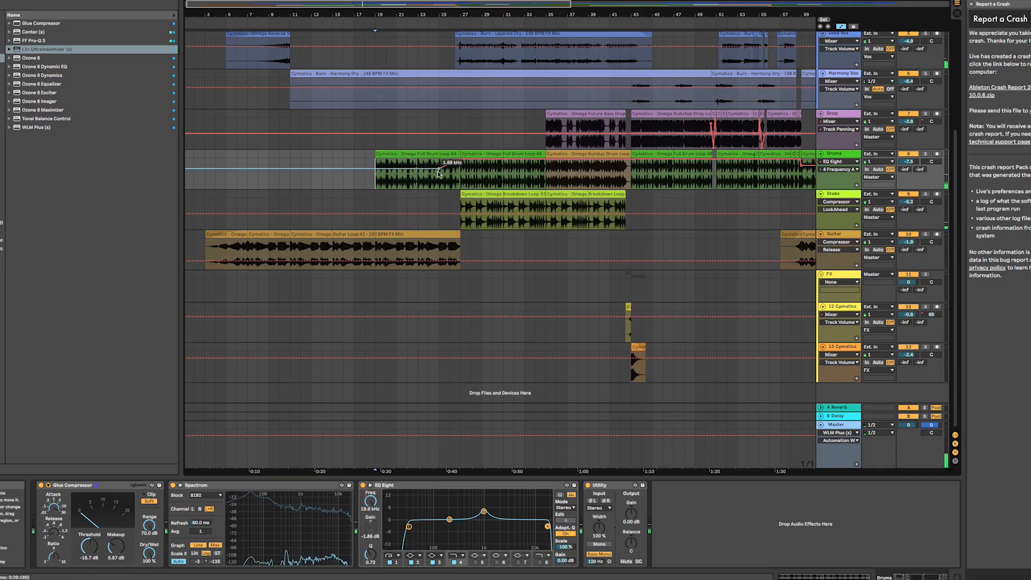
- Examine the rising ramp of the Drums track's filter frequency automation leading into bar 27
{"action": "scroll", "coordinate": [439, 174], "scroll_direction": "right", "scroll_amount": 10}
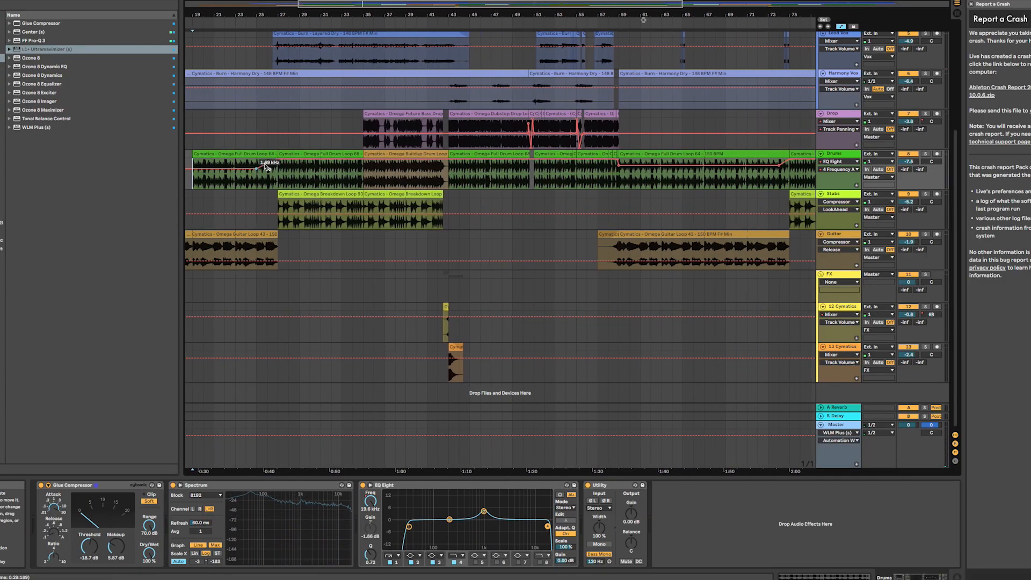
{"action": "left_click_drag", "start_coordinate": [260, 171], "coordinate": [268, 170]}
{"action": "left_click_drag", "start_coordinate": [257, 173], "coordinate": [273, 162]}
{"action": "scroll", "coordinate": [290, 168], "scroll_direction": "up", "scroll_amount": 2}
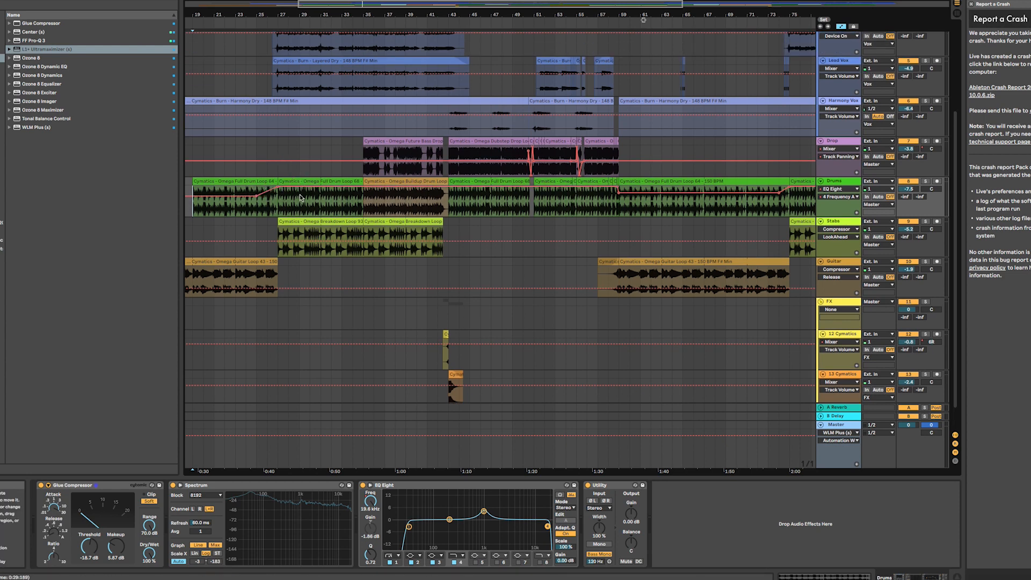
- Select the first Omega Breakdown Loop 93 clip on the Stabs track, play it soloed, then unsolo the track and stop playback
{"action": "left_click", "coordinate": [279, 235]}
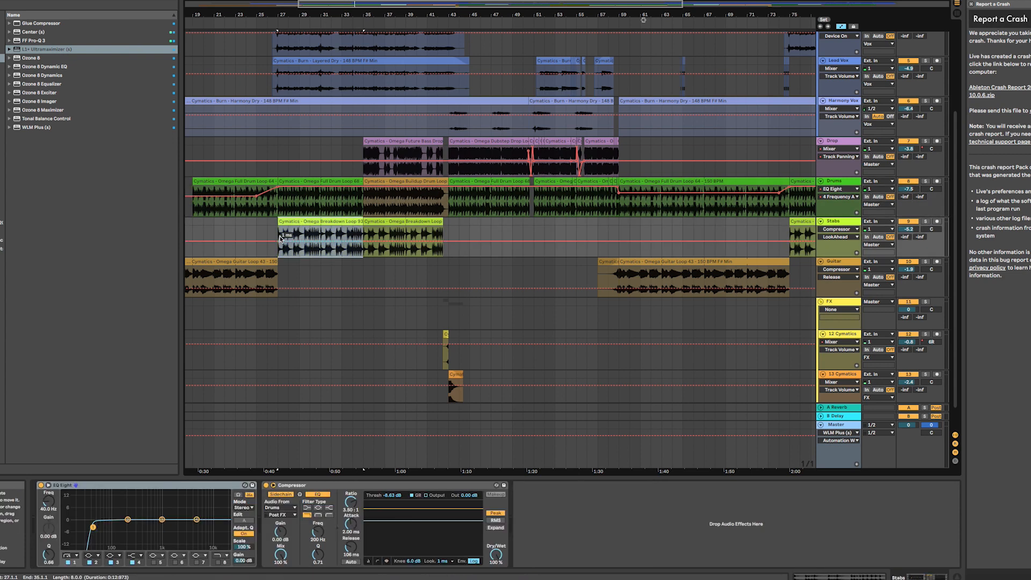
{"action": "left_click", "coordinate": [927, 222]}
{"action": "key", "text": "space"}
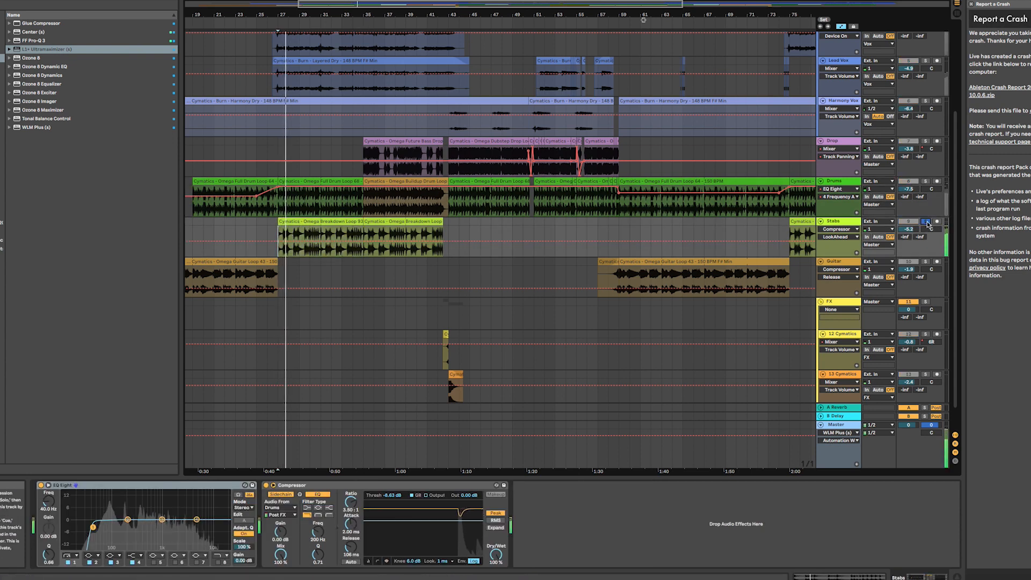
{"action": "left_click", "coordinate": [927, 222]}
{"action": "key", "text": "space"}
- Review the vocal, Drums and Stabs tracks from bar 27 onward, placing the insertion marker at the Drums track's buildup loop at bar 35
{"action": "scroll", "coordinate": [505, 231], "scroll_direction": "up", "scroll_amount": 5}
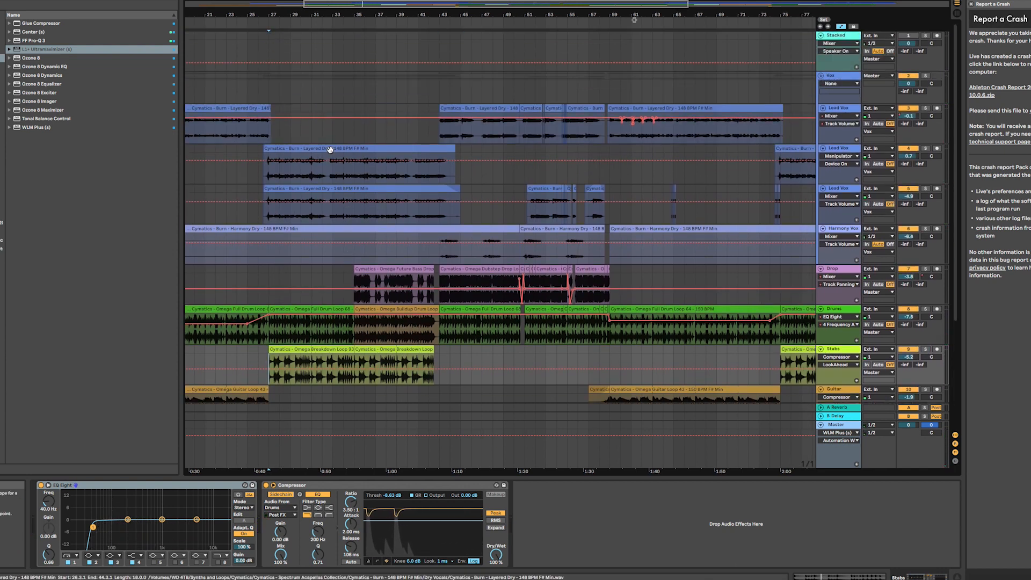
{"action": "scroll", "coordinate": [325, 144], "scroll_direction": "down", "scroll_amount": 5}
{"action": "scroll", "coordinate": [322, 161], "scroll_direction": "up", "scroll_amount": 4}
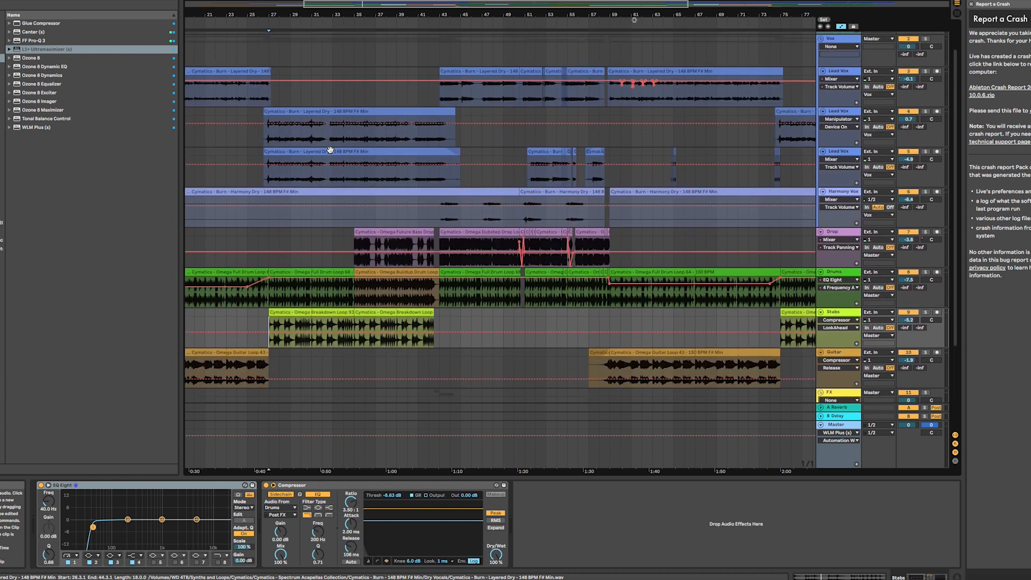
{"action": "scroll", "coordinate": [293, 281], "scroll_direction": "left", "scroll_amount": 3}
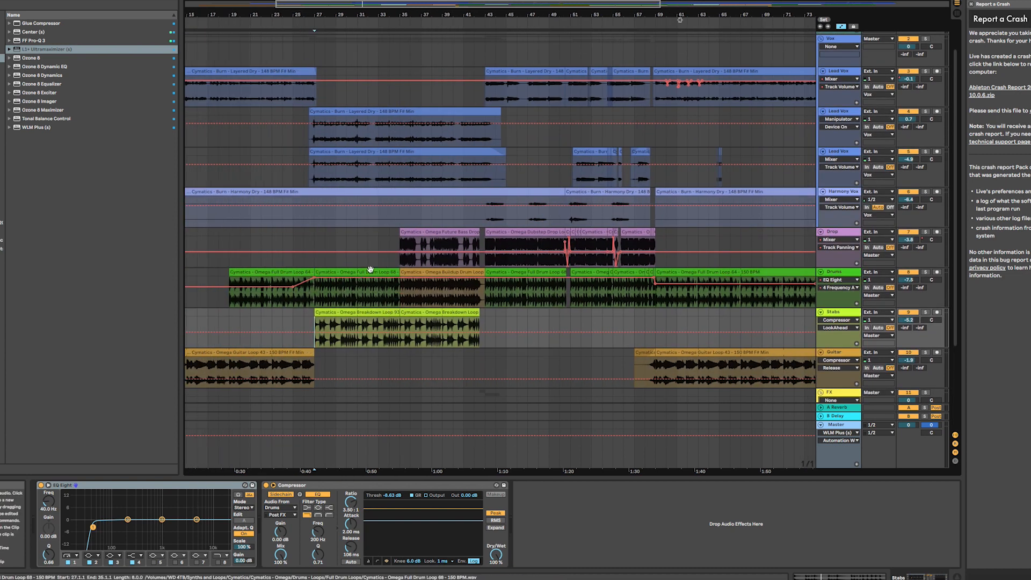
{"action": "left_click", "coordinate": [403, 291]}
{"action": "scroll", "coordinate": [440, 290], "scroll_direction": "right", "scroll_amount": 10}
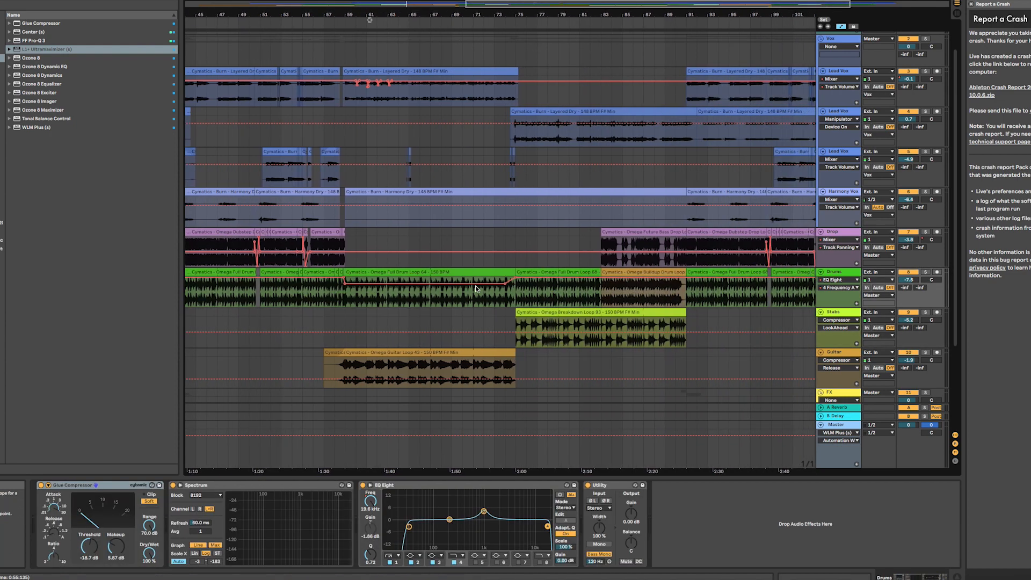
{"action": "scroll", "coordinate": [476, 288], "scroll_direction": "down", "scroll_amount": 4}
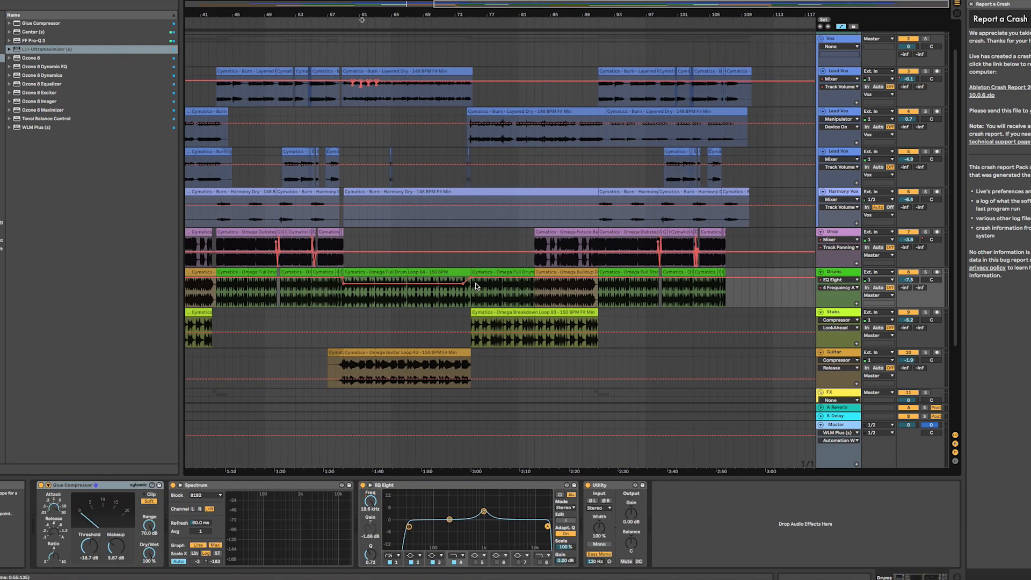
- Look over the whole arrangement, from the vocal tracks down to the Guitar and FX tracks
{"action": "scroll", "coordinate": [476, 286], "scroll_direction": "down", "scroll_amount": 8}
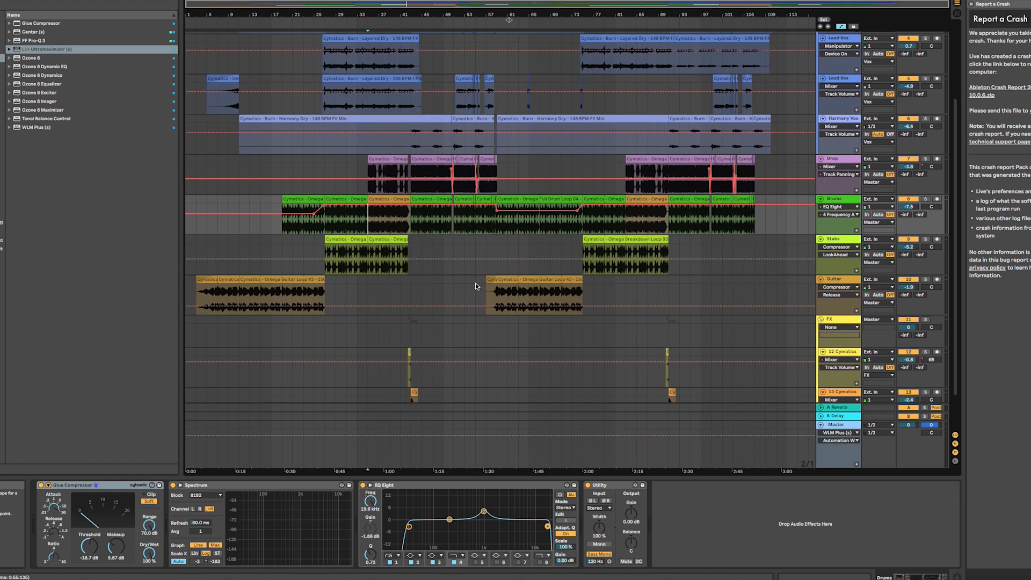
{"action": "scroll", "coordinate": [476, 287], "scroll_direction": "up", "scroll_amount": 5}
{"action": "scroll", "coordinate": [476, 285], "scroll_direction": "down", "scroll_amount": 4}
{"action": "scroll", "coordinate": [475, 285], "scroll_direction": "up", "scroll_amount": 4}
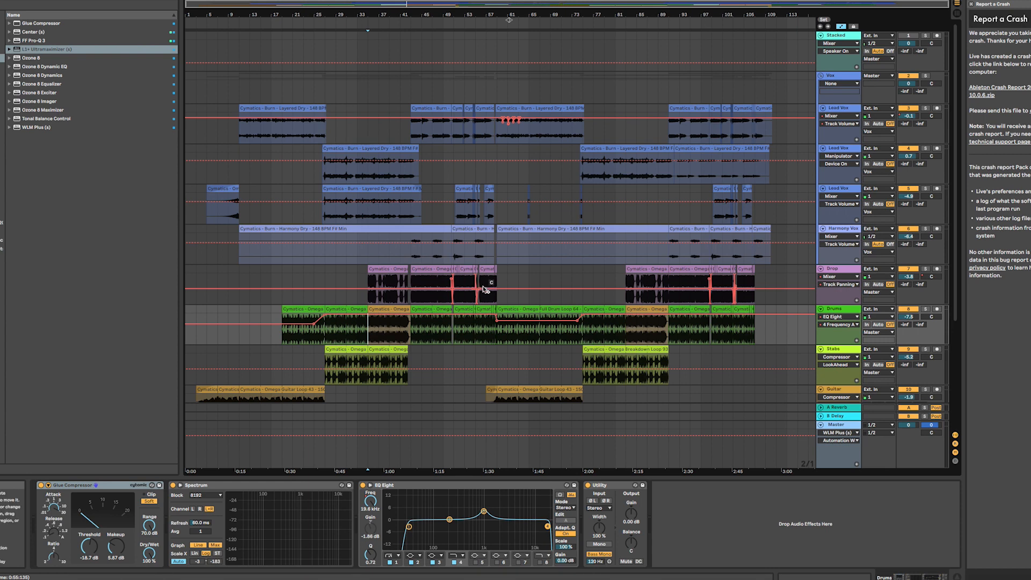
{"action": "scroll", "coordinate": [485, 289], "scroll_direction": "down", "scroll_amount": 4}
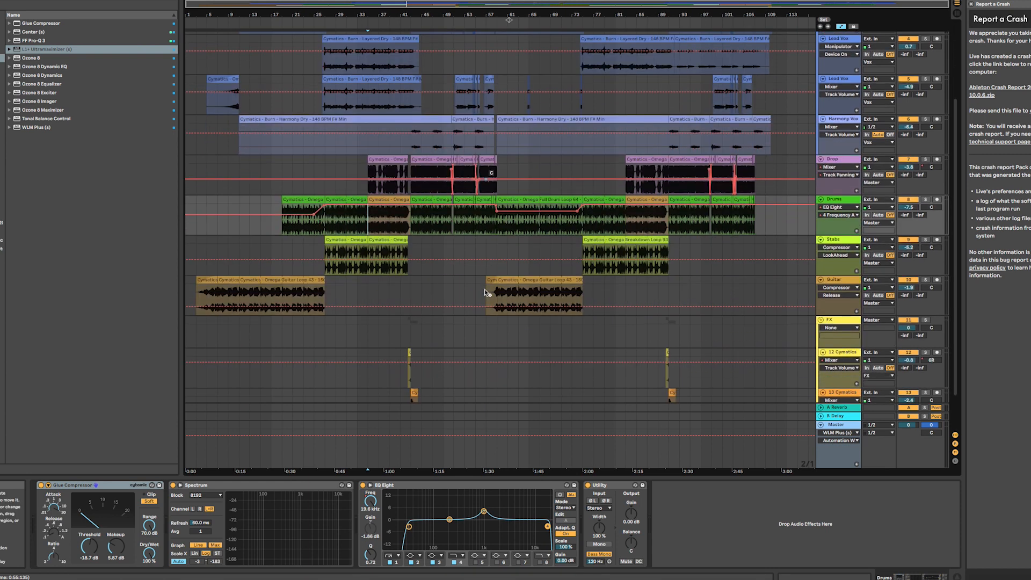
{"action": "scroll", "coordinate": [486, 291], "scroll_direction": "up", "scroll_amount": 4}
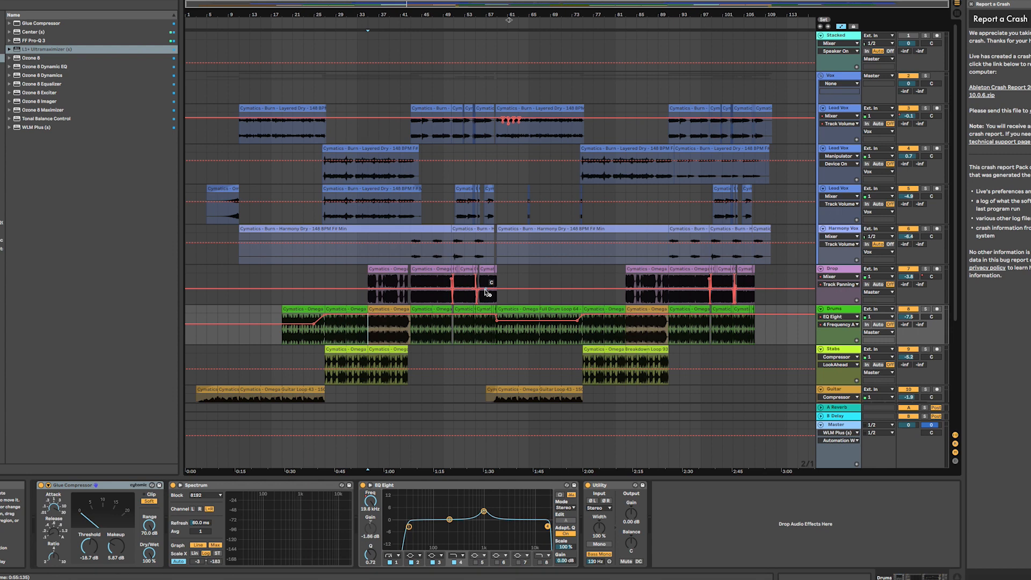
{"action": "scroll", "coordinate": [499, 317], "scroll_direction": "down", "scroll_amount": 3}
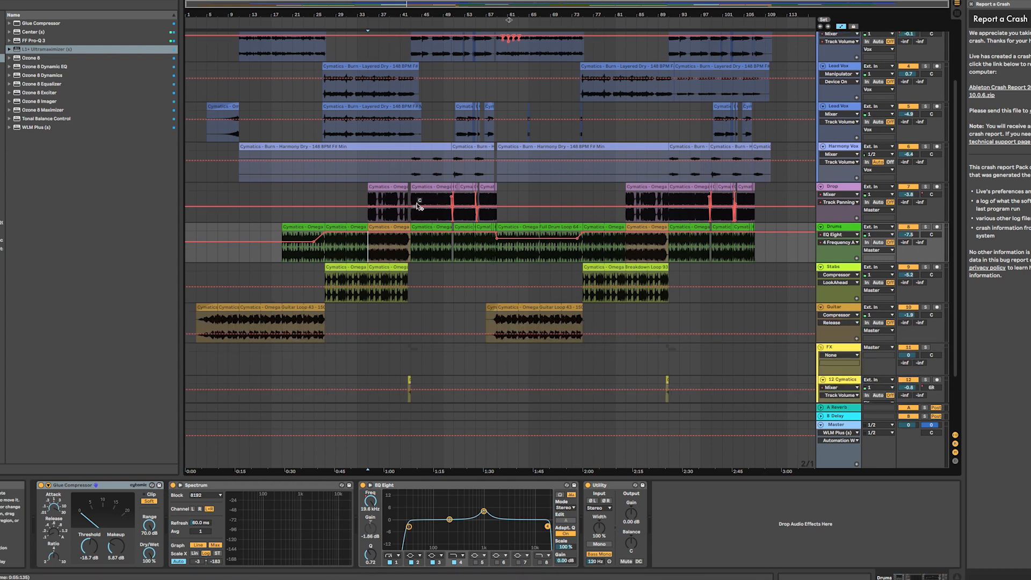
- Place the insertion marker at the Omega Dubstep Drop Loop 16 clip at bar 43, solo the Drop track and audition it
{"action": "left_click", "coordinate": [413, 200]}
{"action": "left_click", "coordinate": [925, 187]}
{"action": "key", "text": "space"}
{"action": "scroll", "coordinate": [420, 188], "scroll_direction": "up", "scroll_amount": 5}
{"action": "scroll", "coordinate": [424, 188], "scroll_direction": "right", "scroll_amount": 3}
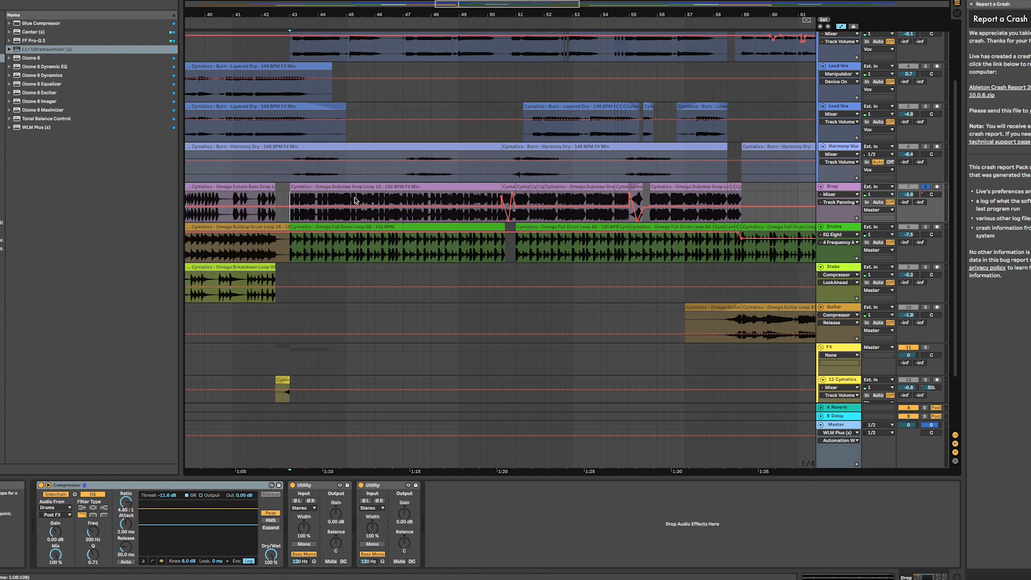
{"action": "key", "text": "space"}
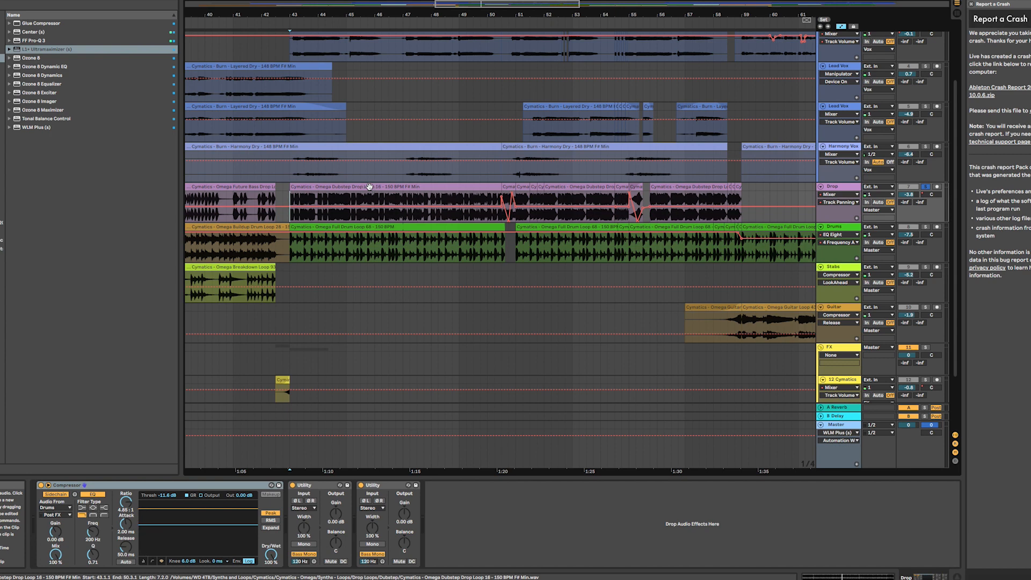
- Survey the vocal, Drop, Drums and FX tracks around the drop section between bars 43 and 59
{"action": "scroll", "coordinate": [370, 187], "scroll_direction": "right", "scroll_amount": 2}
{"action": "scroll", "coordinate": [371, 187], "scroll_direction": "down", "scroll_amount": 3}
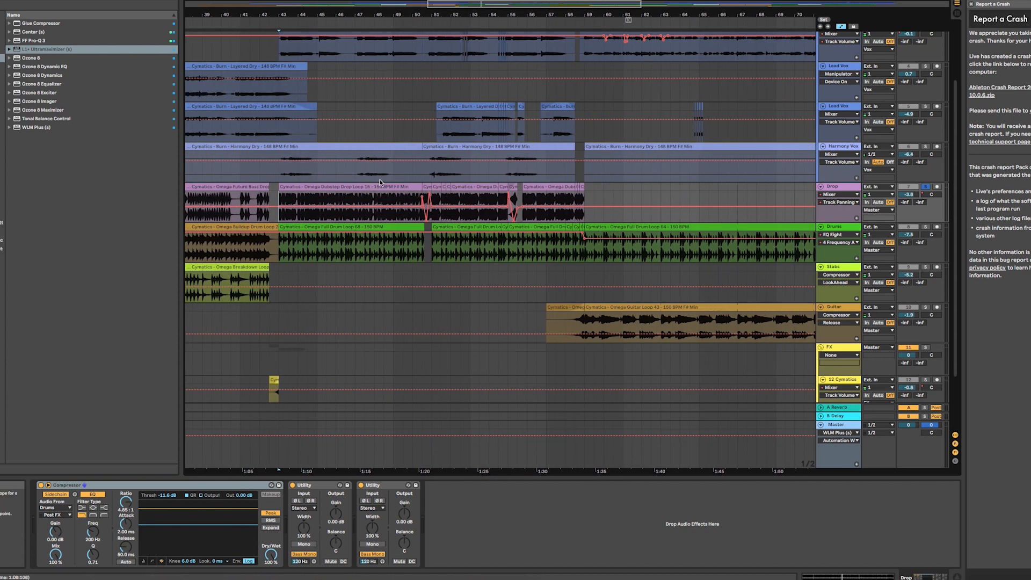
{"action": "scroll", "coordinate": [381, 184], "scroll_direction": "up", "scroll_amount": 3}
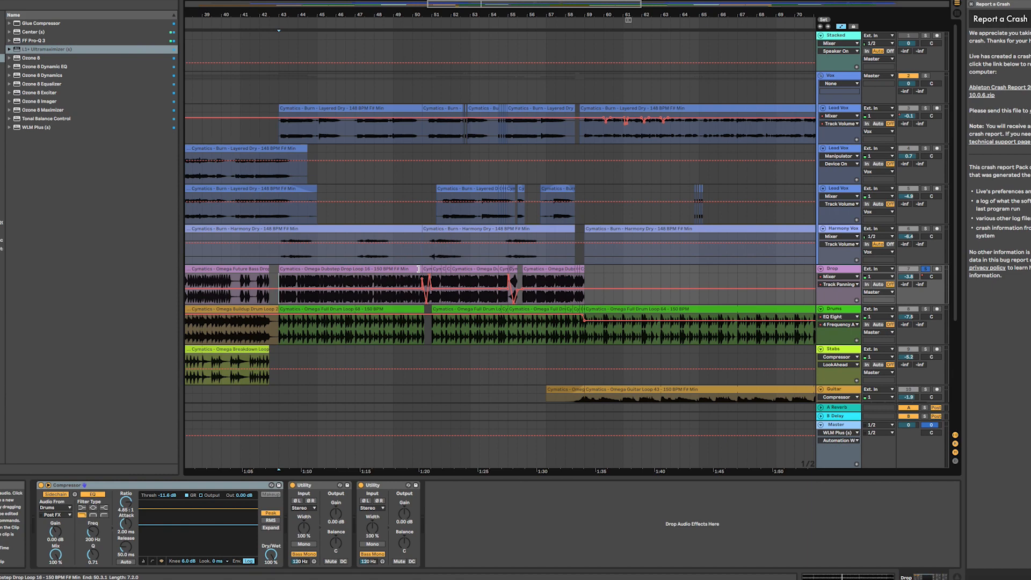
{"action": "scroll", "coordinate": [419, 269], "scroll_direction": "down", "scroll_amount": 3}
{"action": "scroll", "coordinate": [419, 269], "scroll_direction": "up", "scroll_amount": 3}
{"action": "scroll", "coordinate": [421, 272], "scroll_direction": "down", "scroll_amount": 4}
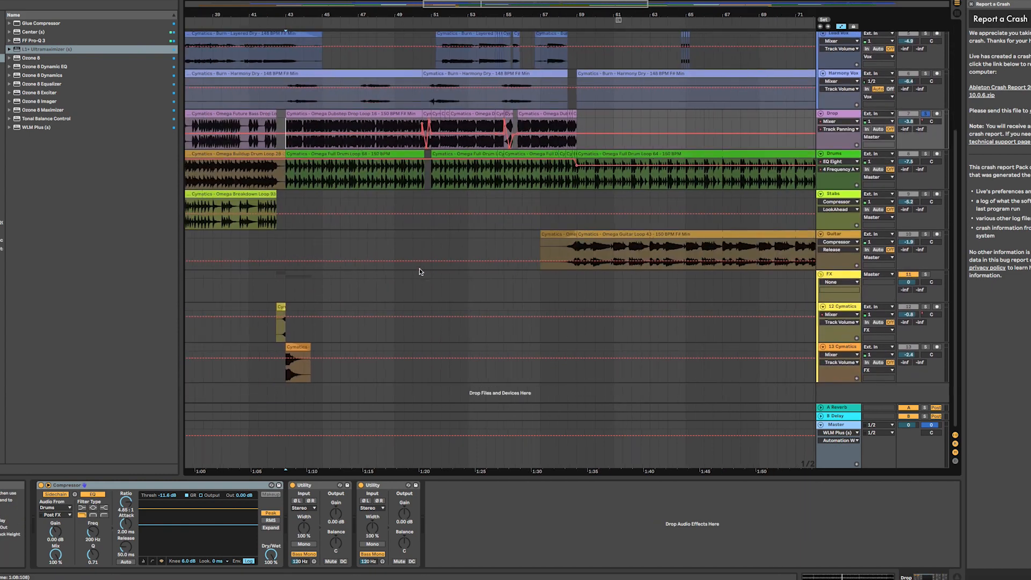
- Review the full song structure once more, from the guitar intro at bar 3 through the second drop
{"action": "scroll", "coordinate": [421, 271], "scroll_direction": "down", "scroll_amount": 4}
{"action": "scroll", "coordinate": [421, 272], "scroll_direction": "down", "scroll_amount": 2}
{"action": "scroll", "coordinate": [425, 268], "scroll_direction": "up", "scroll_amount": 4}
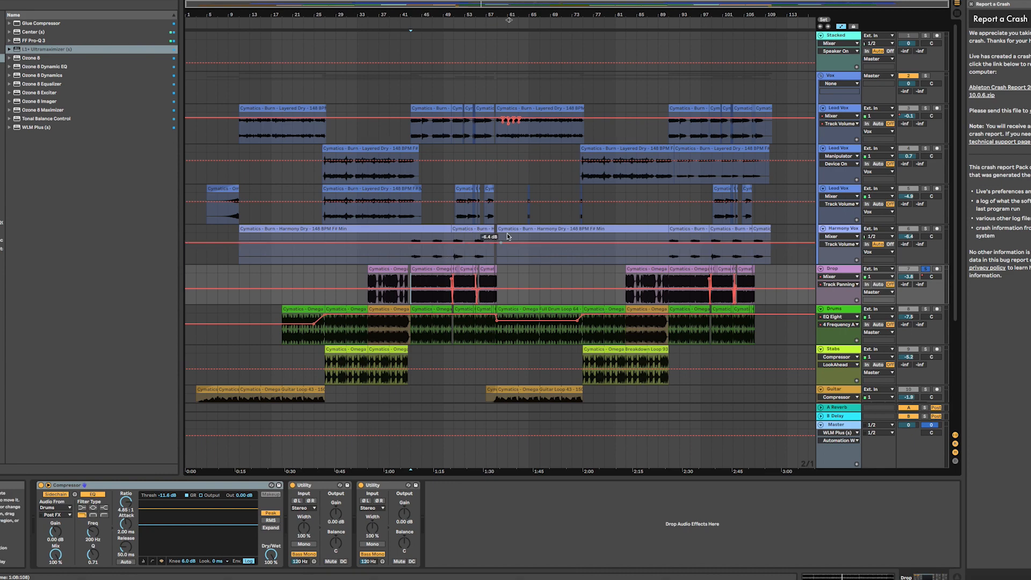
{"action": "scroll", "coordinate": [507, 234], "scroll_direction": "up", "scroll_amount": 4}
{"action": "scroll", "coordinate": [507, 235], "scroll_direction": "left", "scroll_amount": 10}
{"action": "scroll", "coordinate": [507, 235], "scroll_direction": "down", "scroll_amount": 4}
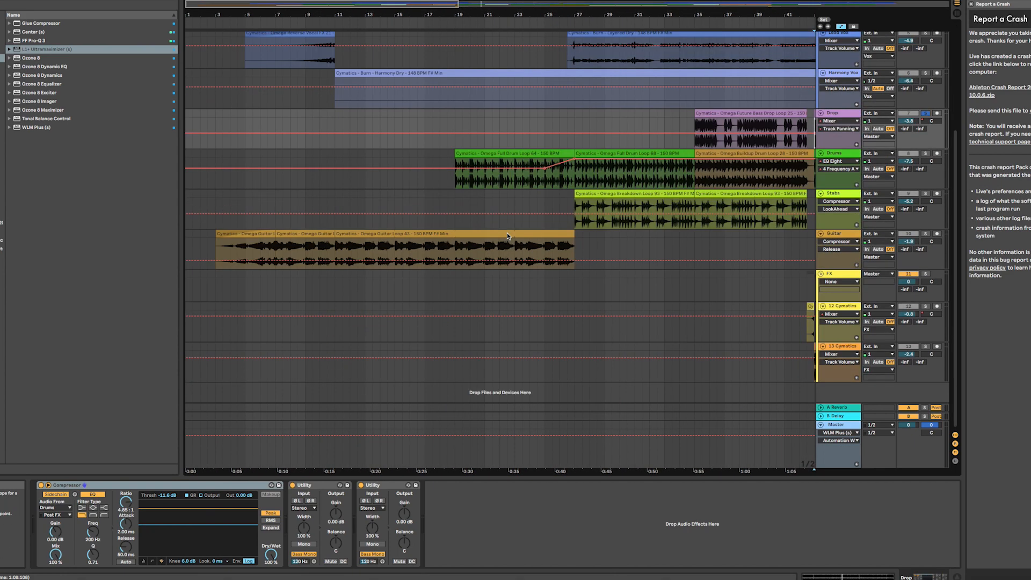
{"action": "scroll", "coordinate": [507, 236], "scroll_direction": "up", "scroll_amount": 2}
{"action": "scroll", "coordinate": [506, 235], "scroll_direction": "down", "scroll_amount": 3}
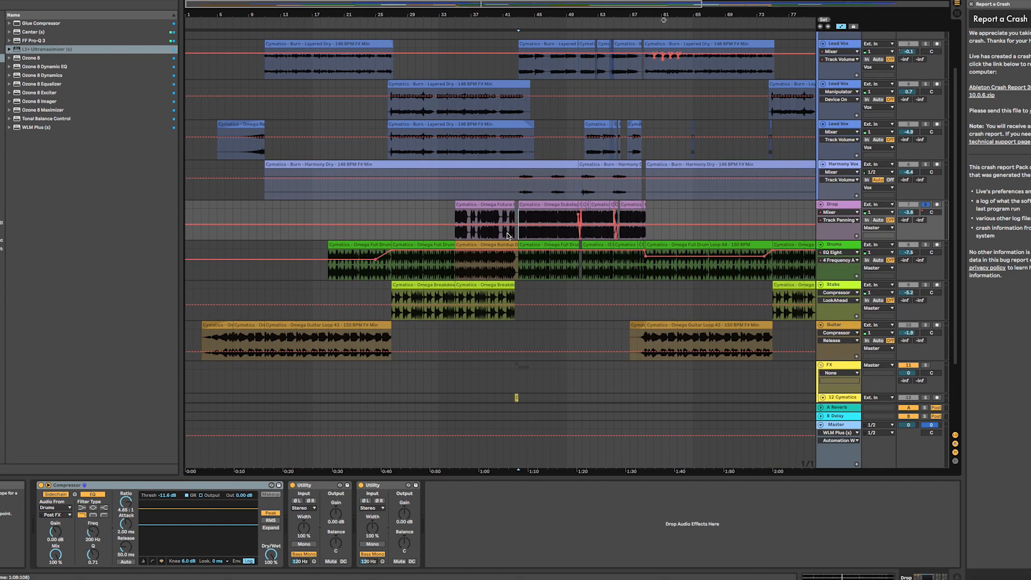
{"action": "scroll", "coordinate": [507, 235], "scroll_direction": "down", "scroll_amount": 2}
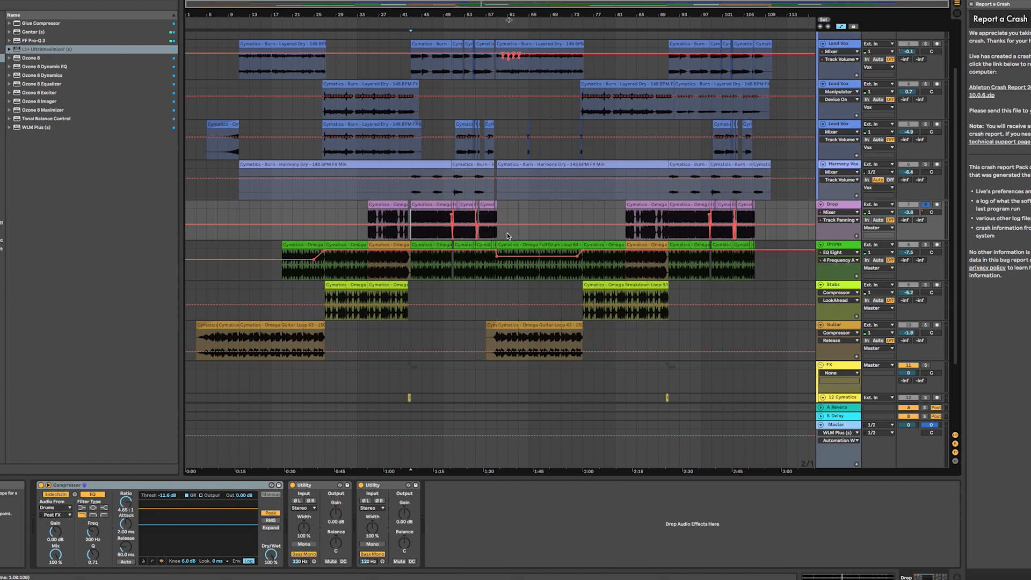
{"action": "scroll", "coordinate": [461, 231], "scroll_direction": "up", "scroll_amount": 2}
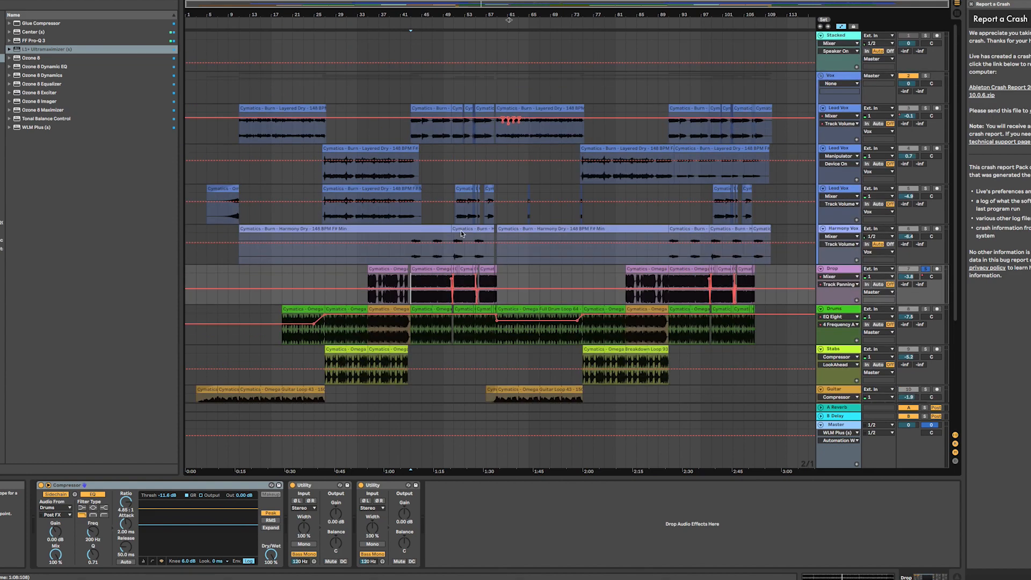
- Hide the automation lanes and select the span from 34.3.1 to 35.1.1 in the second Lead Vox track's clip
{"action": "scroll", "coordinate": [495, 180], "scroll_direction": "up", "scroll_amount": 6}
{"action": "key", "text": "a"}
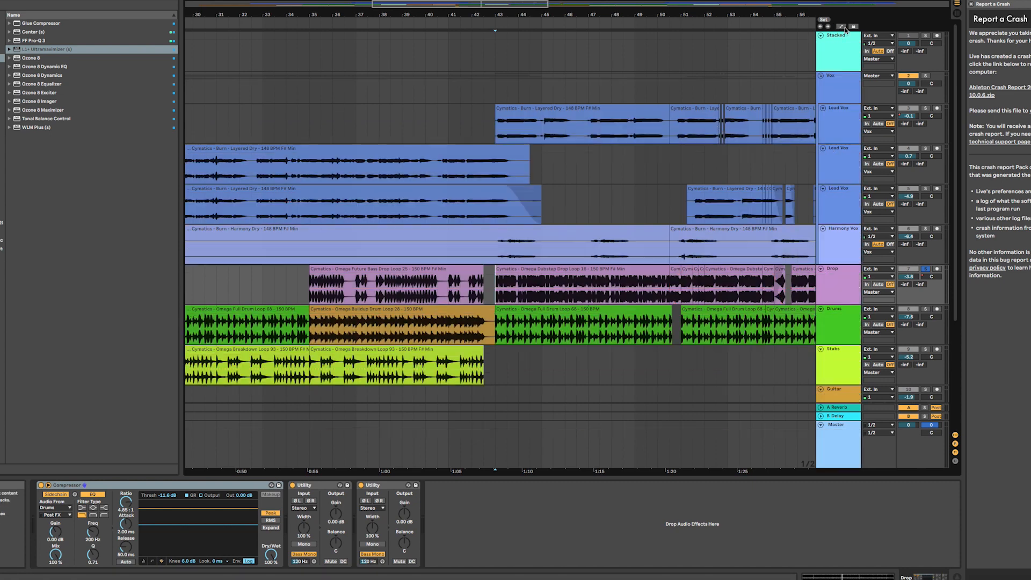
{"action": "scroll", "coordinate": [537, 134], "scroll_direction": "left", "scroll_amount": 5}
{"action": "left_click_drag", "start_coordinate": [485, 177], "coordinate": [500, 179]}
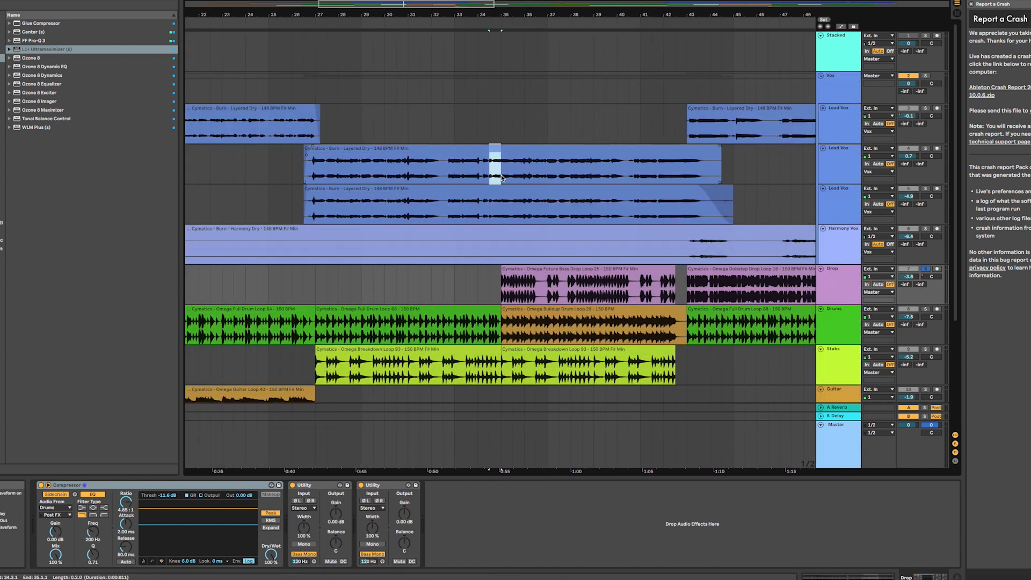
- Inspect the effect chains of the second and first Lead Vox tracks, placing the insertion marker in their empty stretches
{"action": "scroll", "coordinate": [607, 172], "scroll_direction": "right", "scroll_amount": 3}
{"action": "key", "text": "ctrl+c"}
{"action": "left_click", "coordinate": [655, 170]}
{"action": "key", "text": "ctrl+v"}
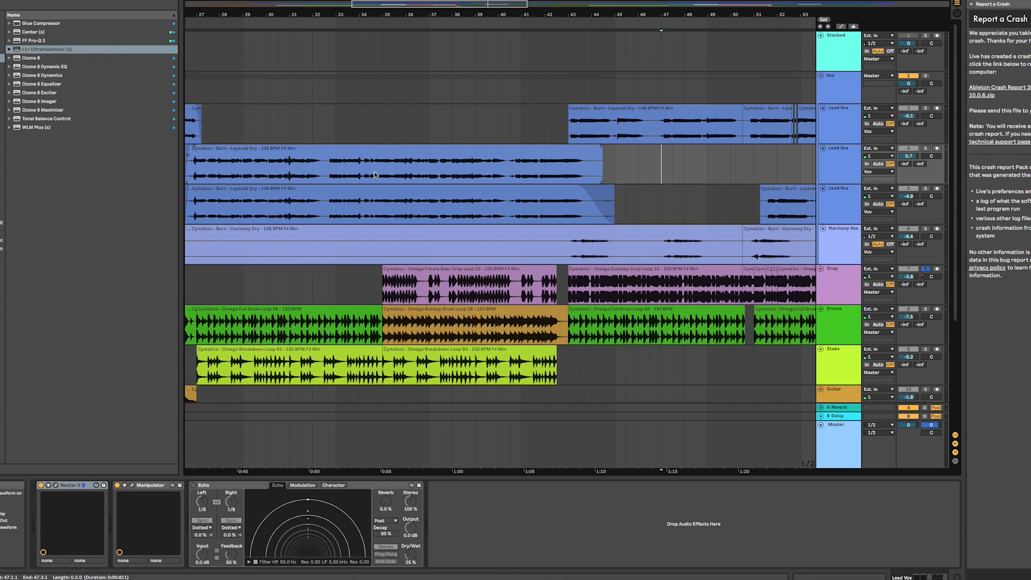
{"action": "left_click", "coordinate": [653, 167]}
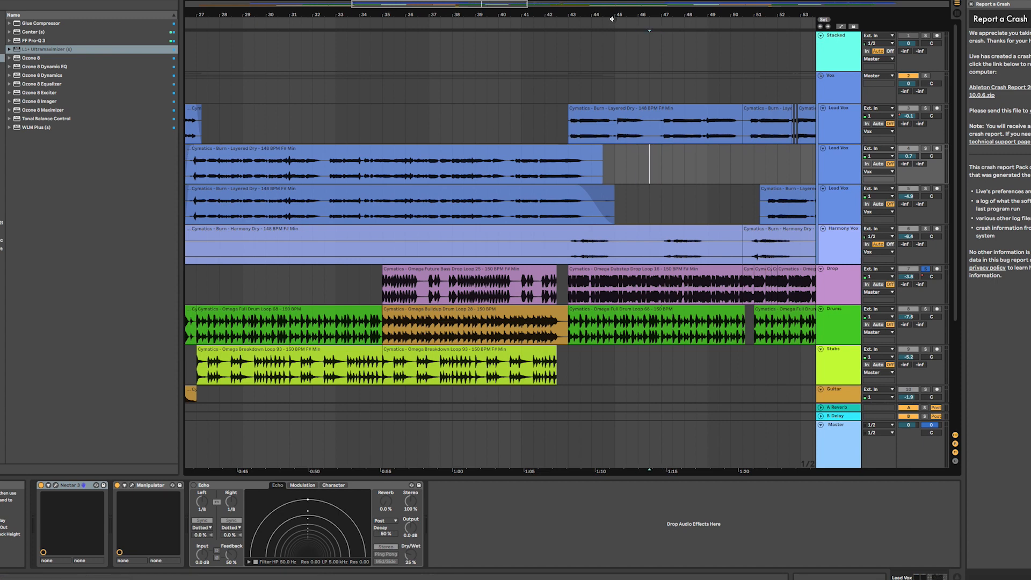
{"action": "left_click", "coordinate": [430, 120]}
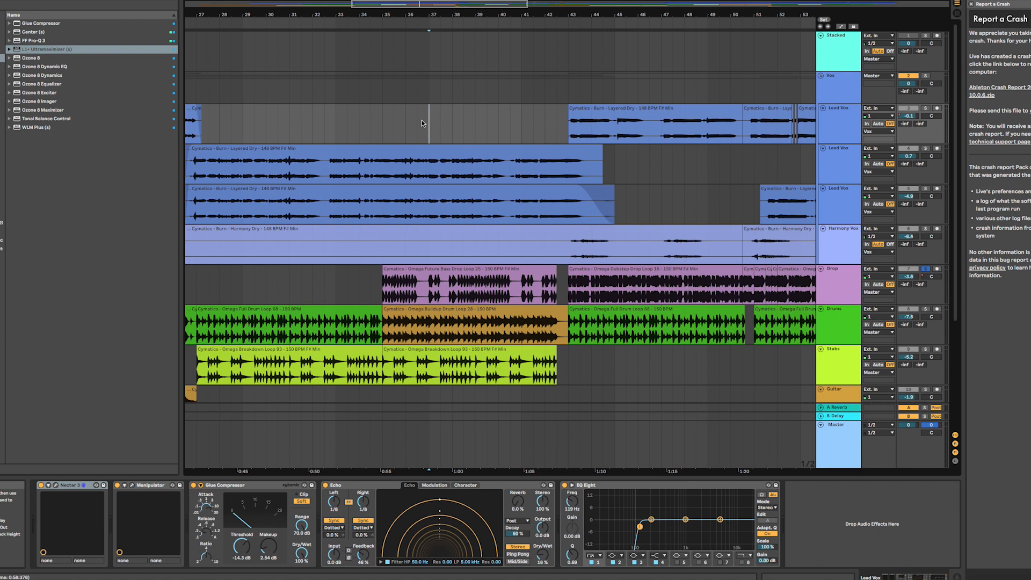
{"action": "left_click", "coordinate": [336, 134]}
- Survey the arrangement from the Lead Vox clips through the drop and second verse, down to the FX group's tracks
{"action": "scroll", "coordinate": [346, 134], "scroll_direction": "left", "scroll_amount": 5}
{"action": "scroll", "coordinate": [346, 134], "scroll_direction": "down", "scroll_amount": 4}
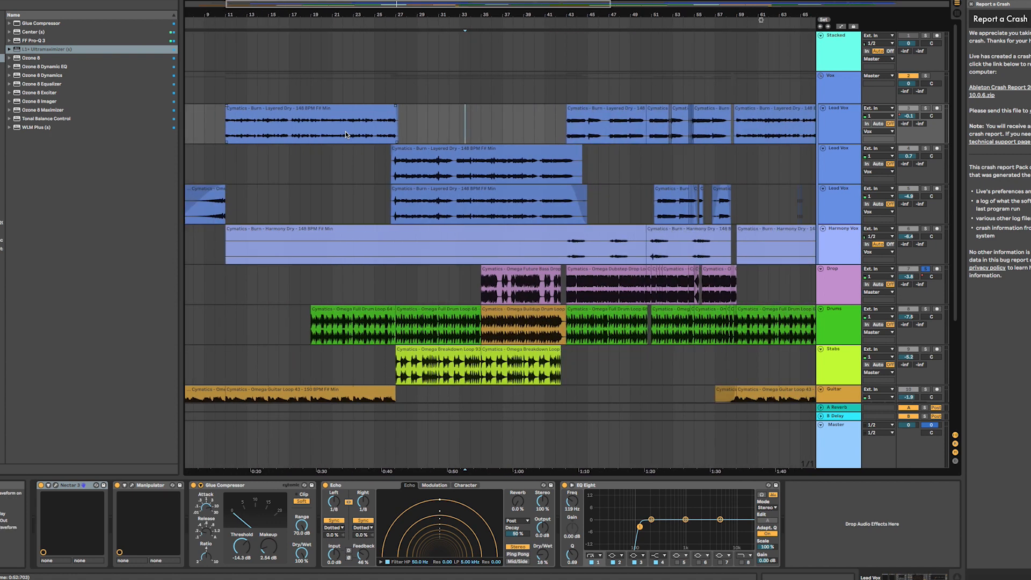
{"action": "scroll", "coordinate": [346, 132], "scroll_direction": "right", "scroll_amount": 10}
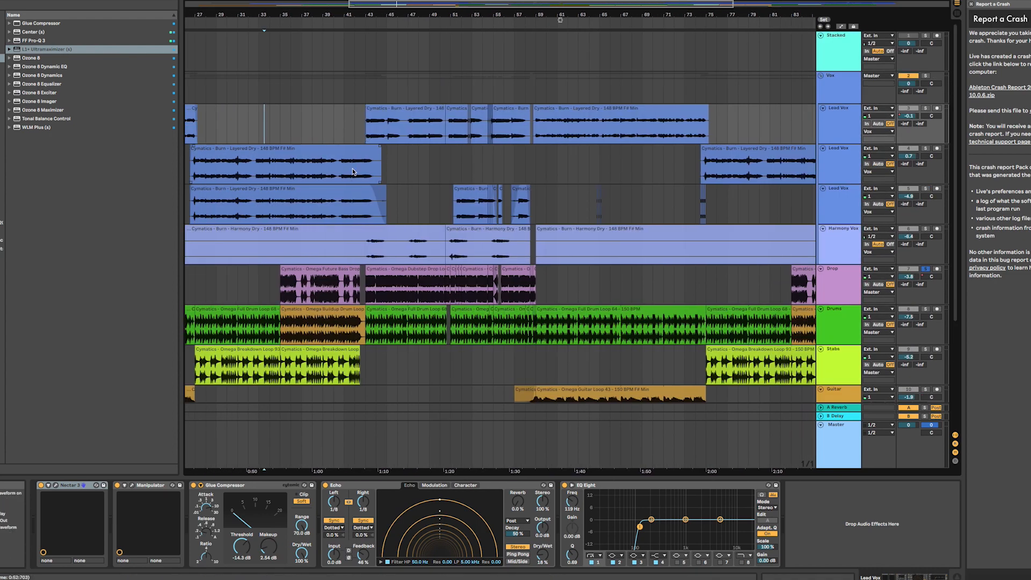
{"action": "scroll", "coordinate": [354, 150], "scroll_direction": "down", "scroll_amount": 3}
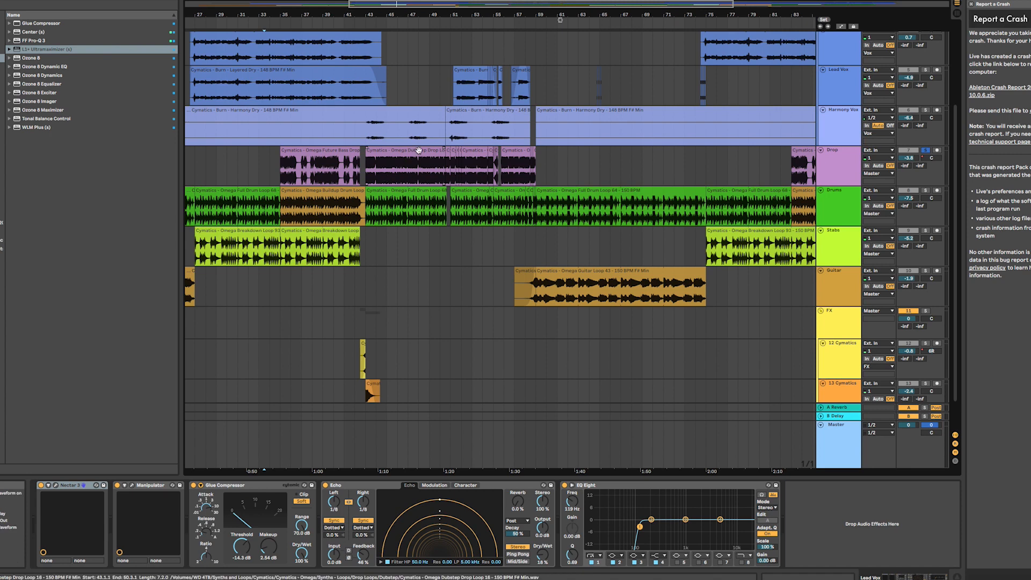
{"action": "scroll", "coordinate": [305, 201], "scroll_direction": "down", "scroll_amount": 1}
{"action": "scroll", "coordinate": [410, 194], "scroll_direction": "down", "scroll_amount": 1}
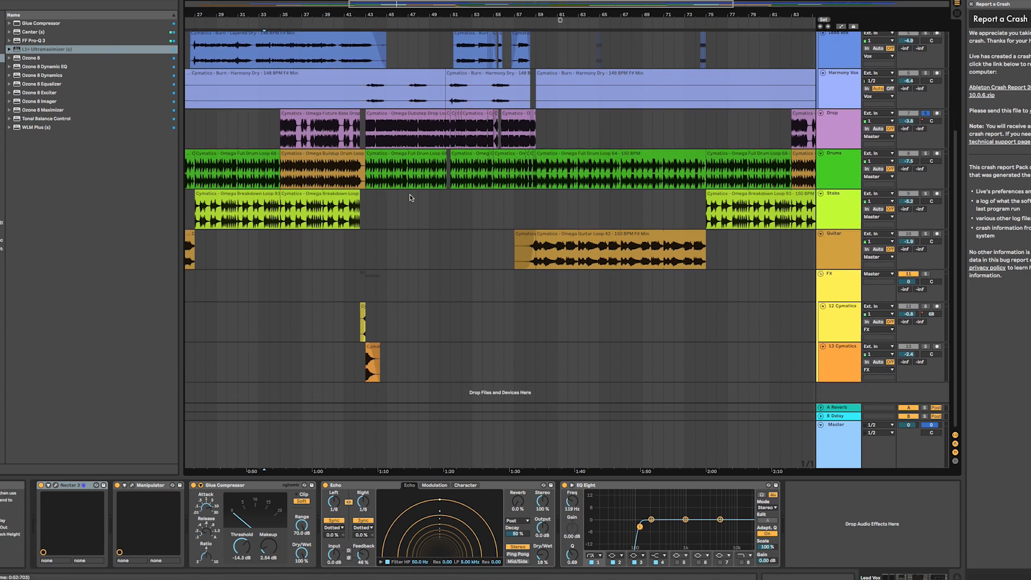
{"action": "scroll", "coordinate": [526, 228], "scroll_direction": "right", "scroll_amount": 3}
{"action": "scroll", "coordinate": [536, 229], "scroll_direction": "left", "scroll_amount": 3}
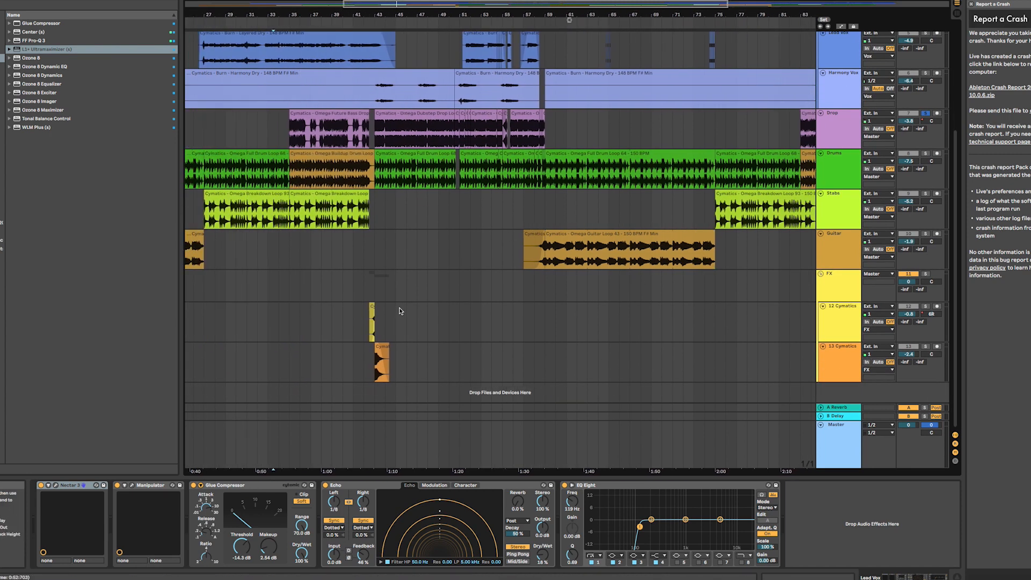
- Place the insertion marker ahead of the white noise clip, solo the FX group and audition its clips through bar 43
{"action": "left_click", "coordinate": [351, 324]}
{"action": "left_click", "coordinate": [925, 274]}
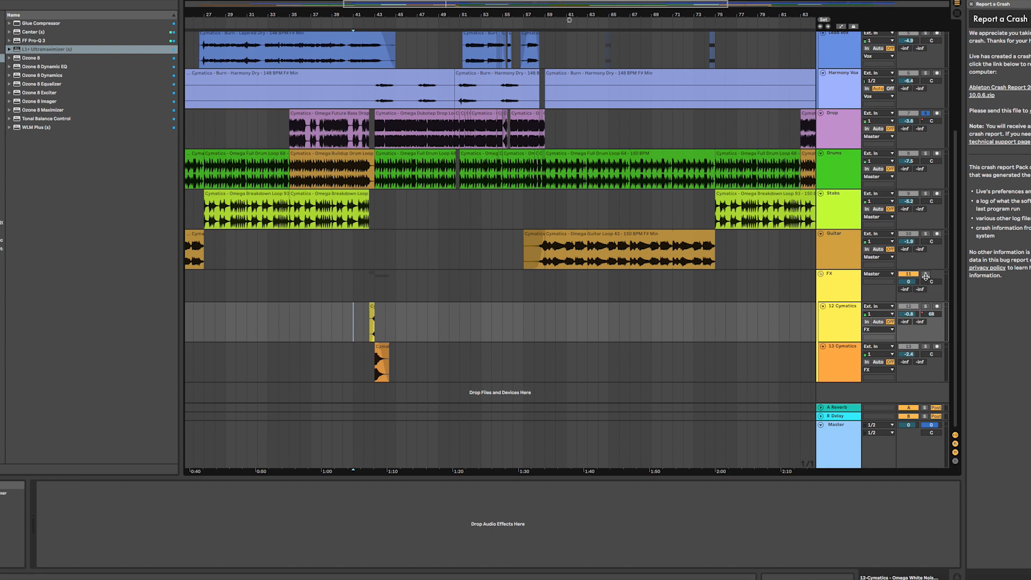
{"action": "scroll", "coordinate": [337, 316], "scroll_direction": "up", "scroll_amount": 3}
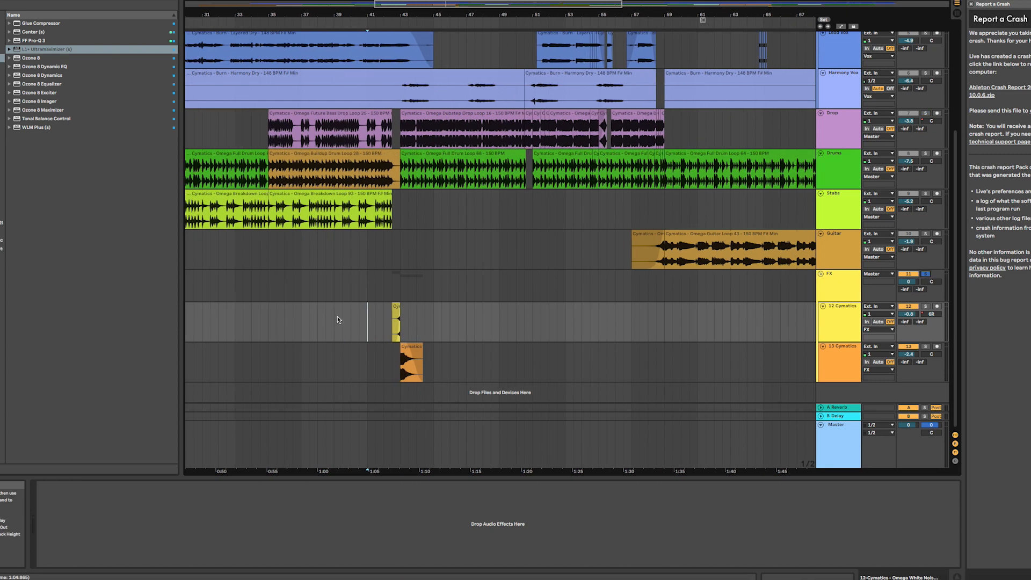
{"action": "scroll", "coordinate": [403, 320], "scroll_direction": "right", "scroll_amount": 1}
{"action": "key", "text": "space"}
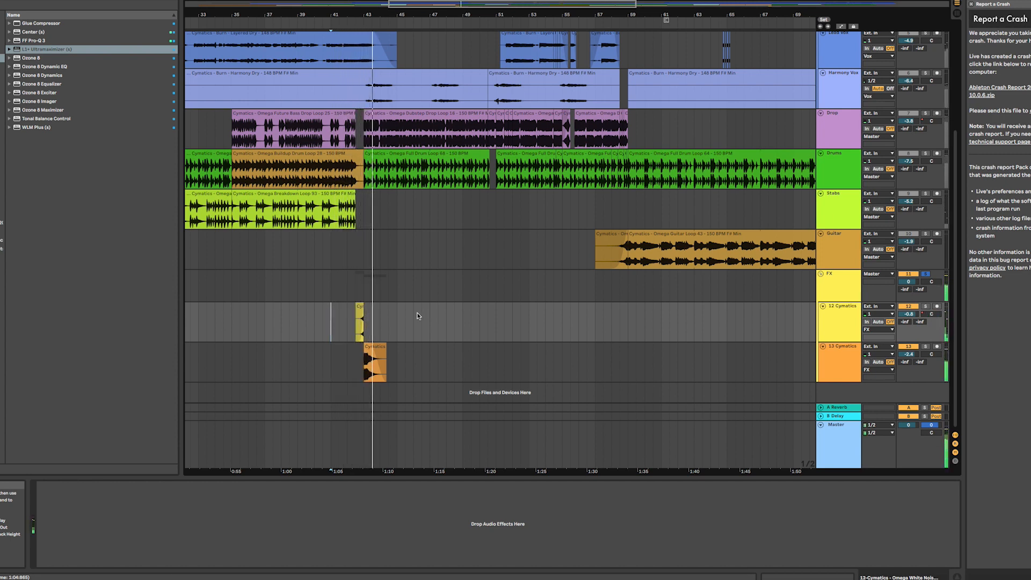
{"action": "key", "text": "space"}
- Select the Omega White Noise Up 17 and Omega Impact 3 clips in turn, and audition them from the white noise's start
{"action": "left_click", "coordinate": [358, 320]}
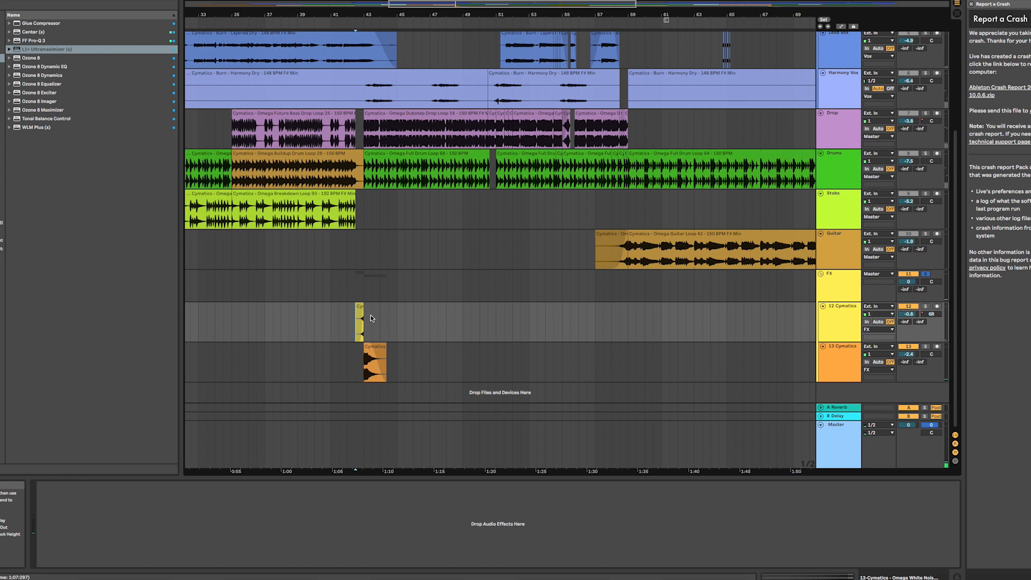
{"action": "scroll", "coordinate": [370, 315], "scroll_direction": "up", "scroll_amount": 3}
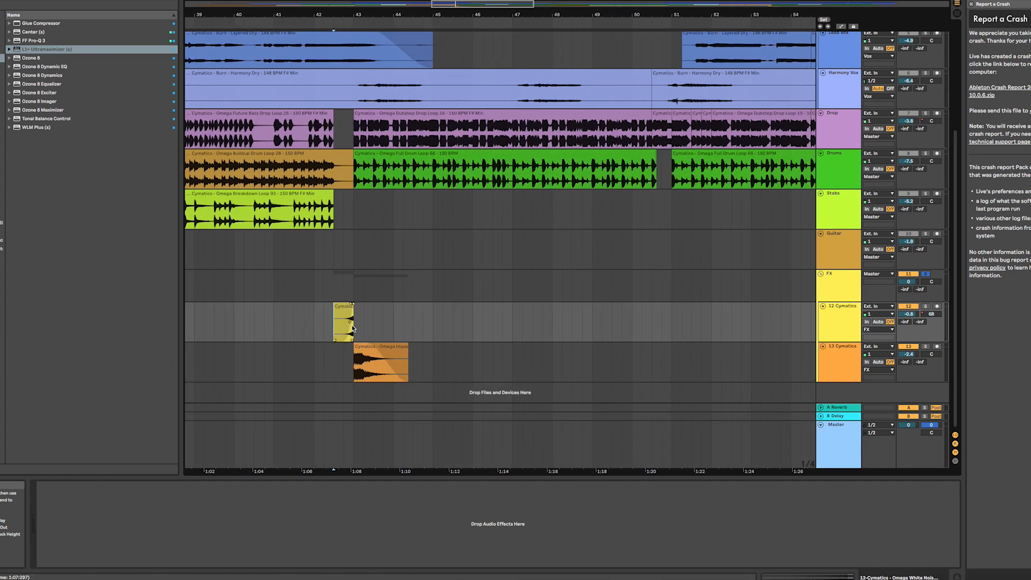
{"action": "left_click", "coordinate": [342, 308]}
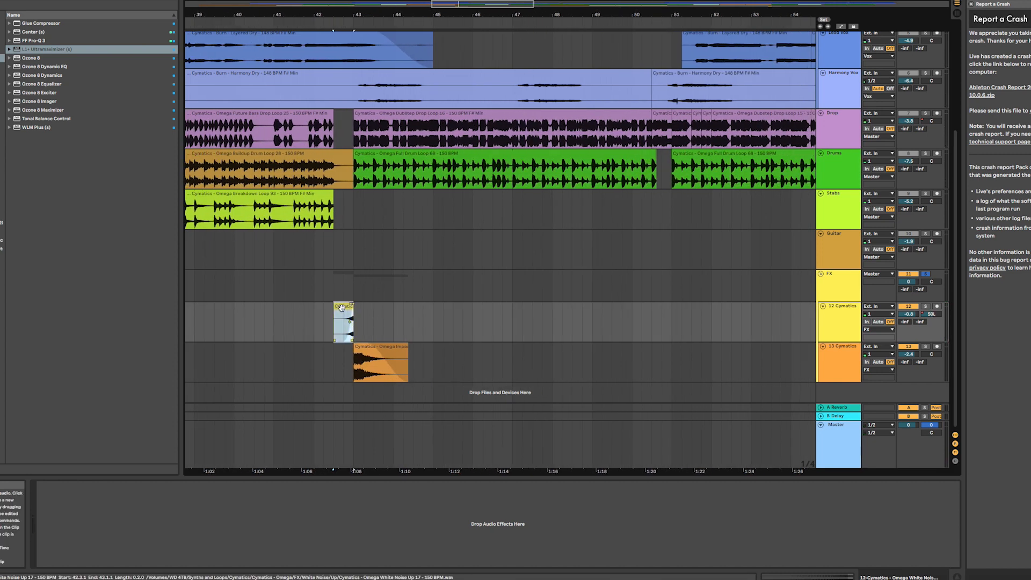
{"action": "left_click", "coordinate": [338, 363]}
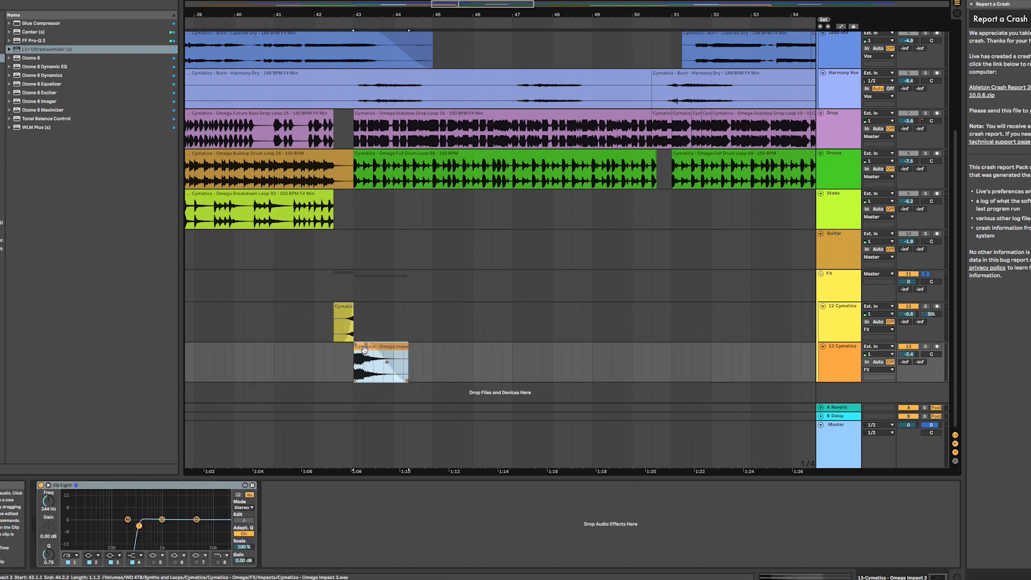
{"action": "key", "text": "Up"}
{"action": "key", "text": "space"}
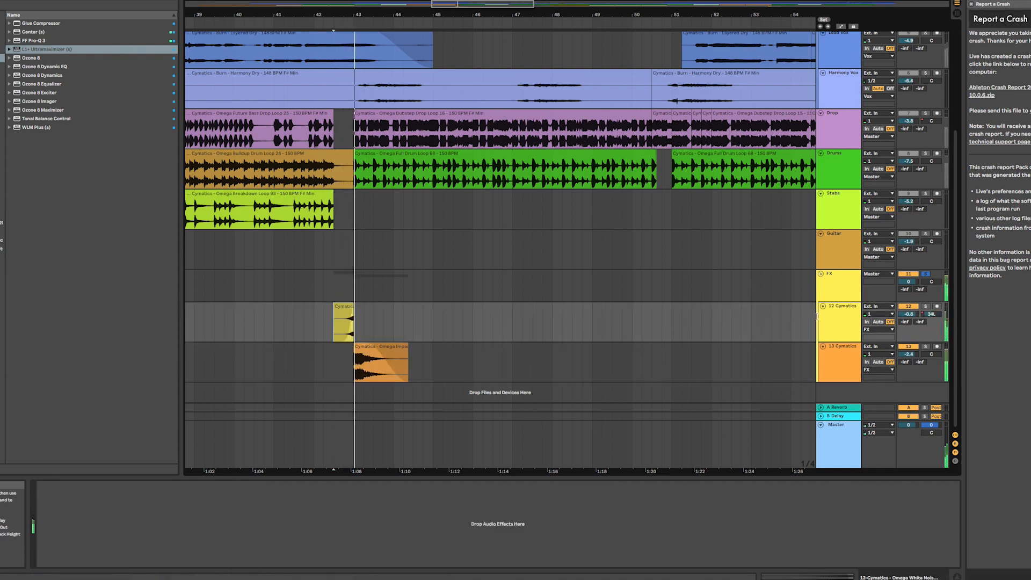
{"action": "key", "text": "space"}
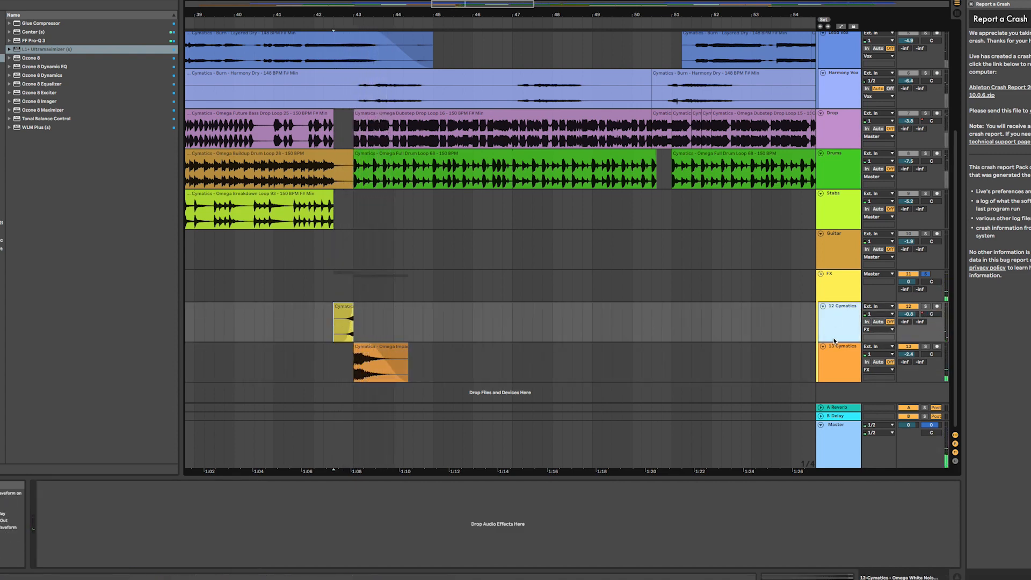
- On the impact track, lower the EQ Eight low-cut frequency to 10.0 Hz and audition the impact from bar 43
{"action": "left_click", "coordinate": [851, 359]}
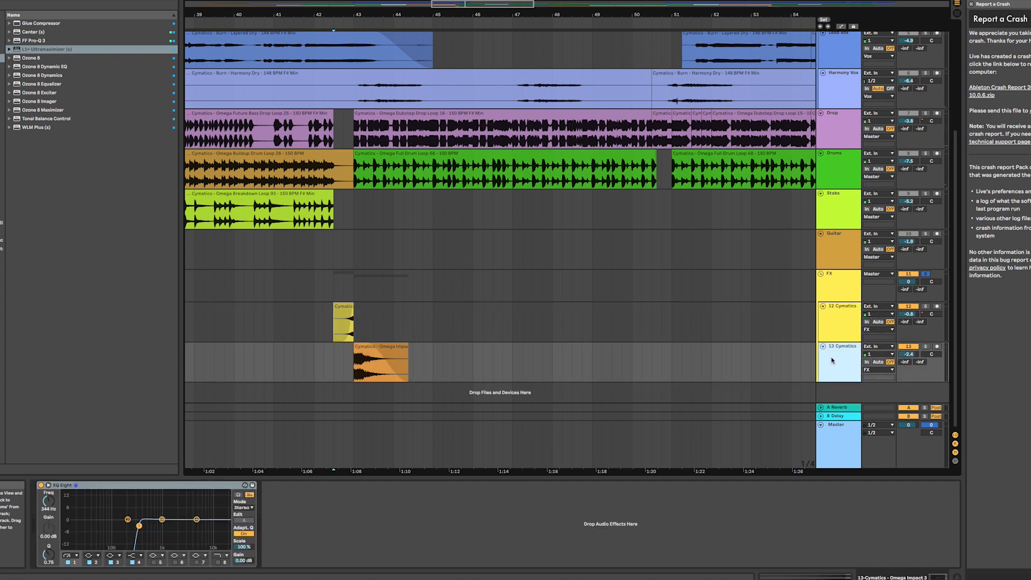
{"action": "left_click", "coordinate": [353, 372]}
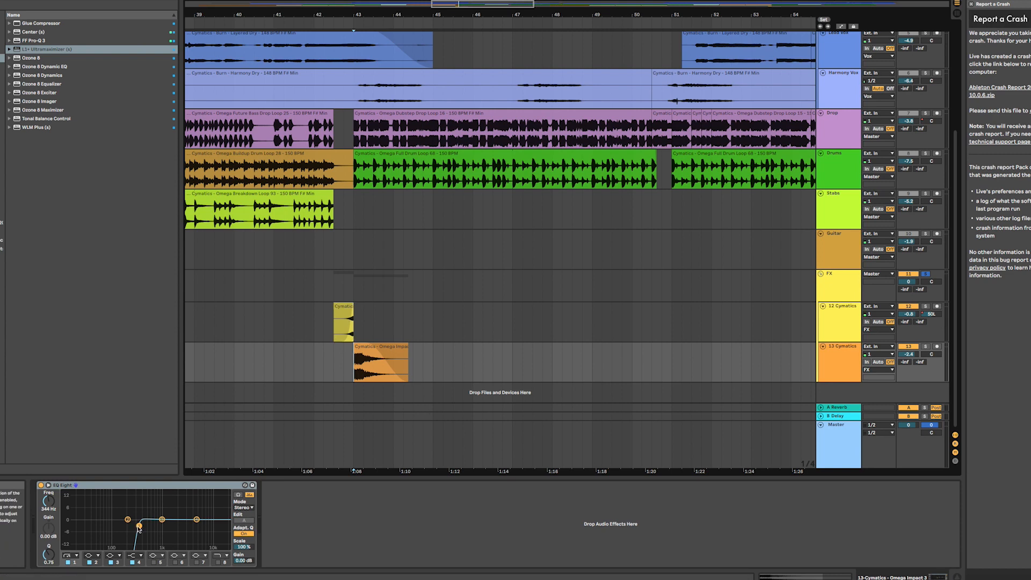
{"action": "left_click_drag", "start_coordinate": [49, 502], "coordinate": [49, 542]}
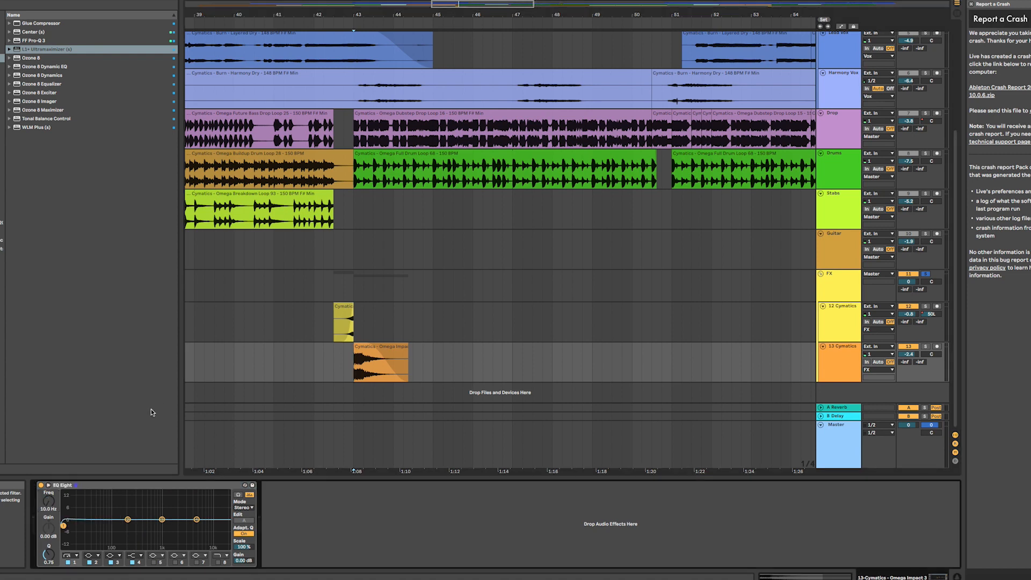
{"action": "key", "text": "space"}
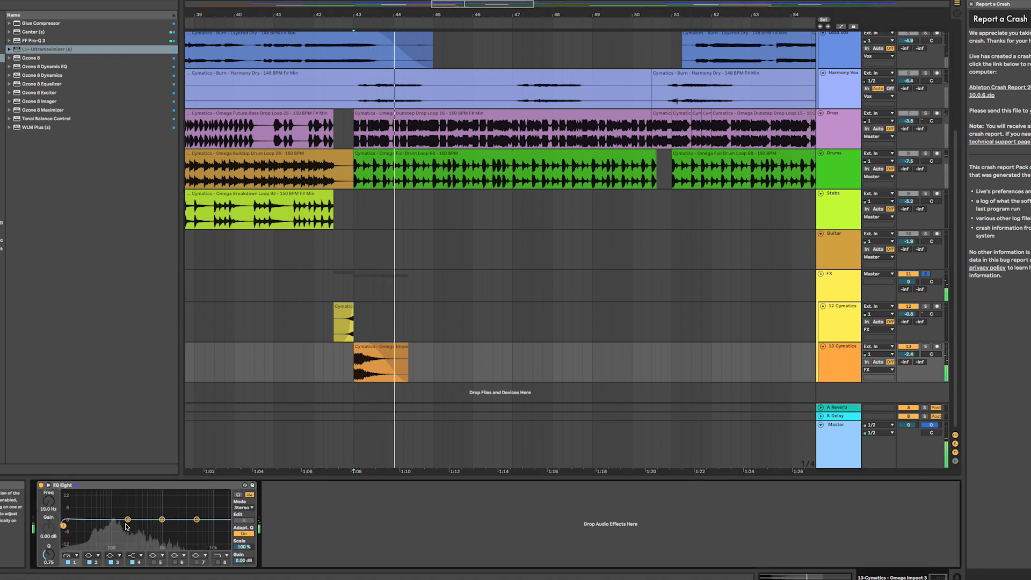
{"action": "key", "text": "space"}
- Undo the EQ Eight frequency change on the impact track and audition the impact again
{"action": "key", "text": "ctrl+z"}
{"action": "key", "text": "space"}
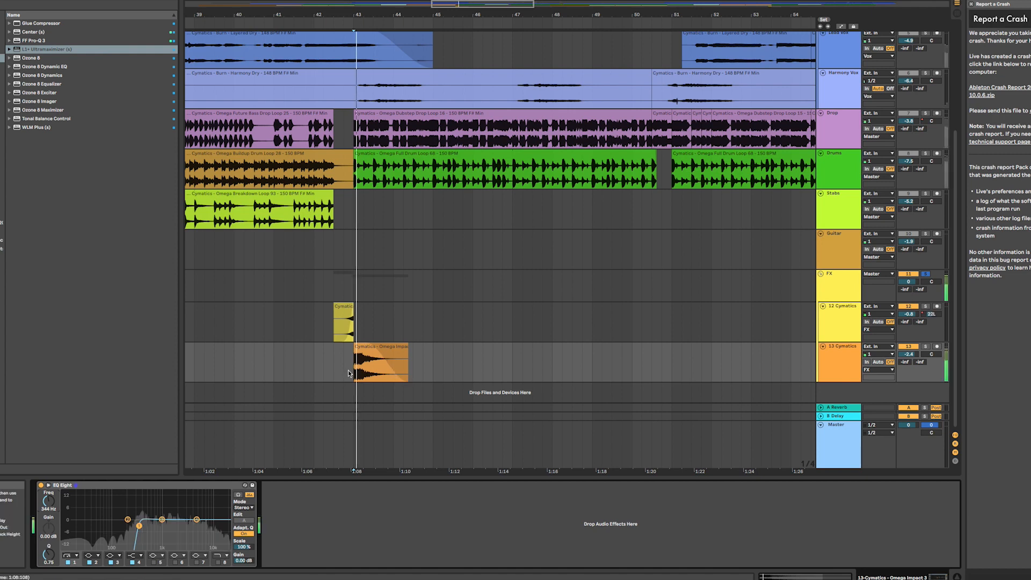
{"action": "key", "text": "space"}
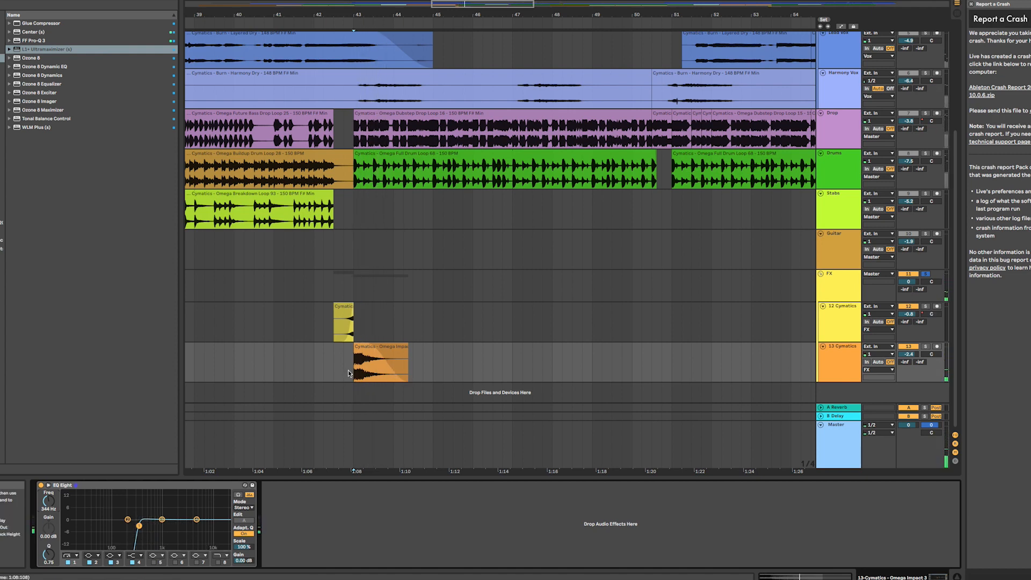
- Place the insertion marker at bar 43 on the Drop track, then audition the Drop and Drums tracks soloed one after the other
{"action": "scroll", "coordinate": [348, 370], "scroll_direction": "down", "scroll_amount": 2}
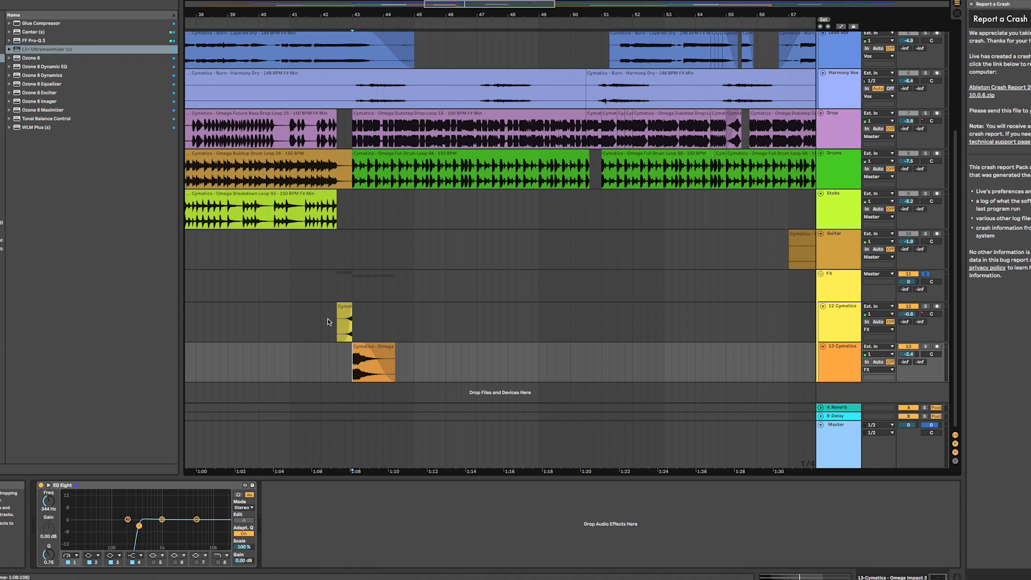
{"action": "scroll", "coordinate": [329, 322], "scroll_direction": "up", "scroll_amount": 3}
{"action": "left_click", "coordinate": [355, 247]}
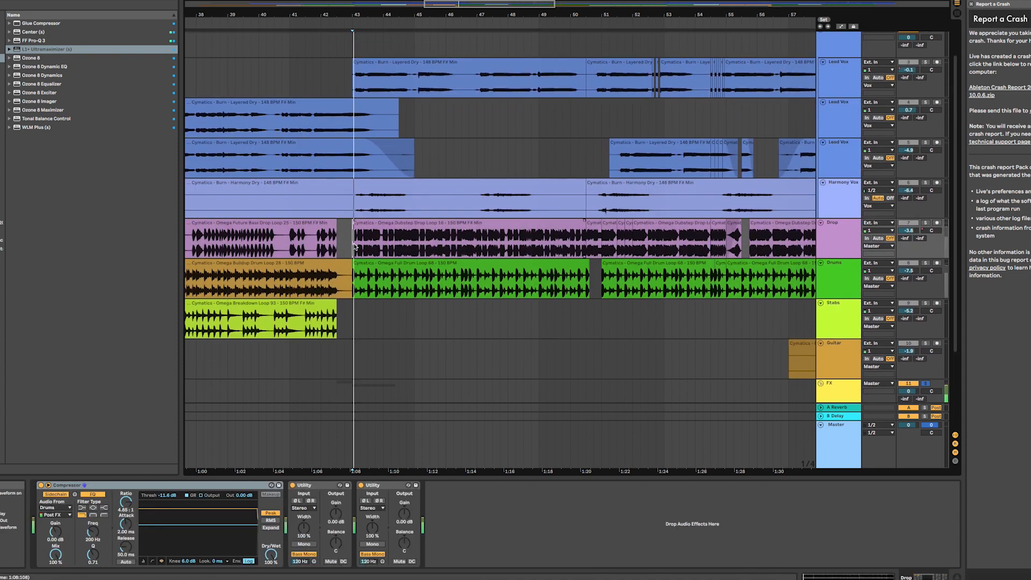
{"action": "left_click", "coordinate": [926, 223]}
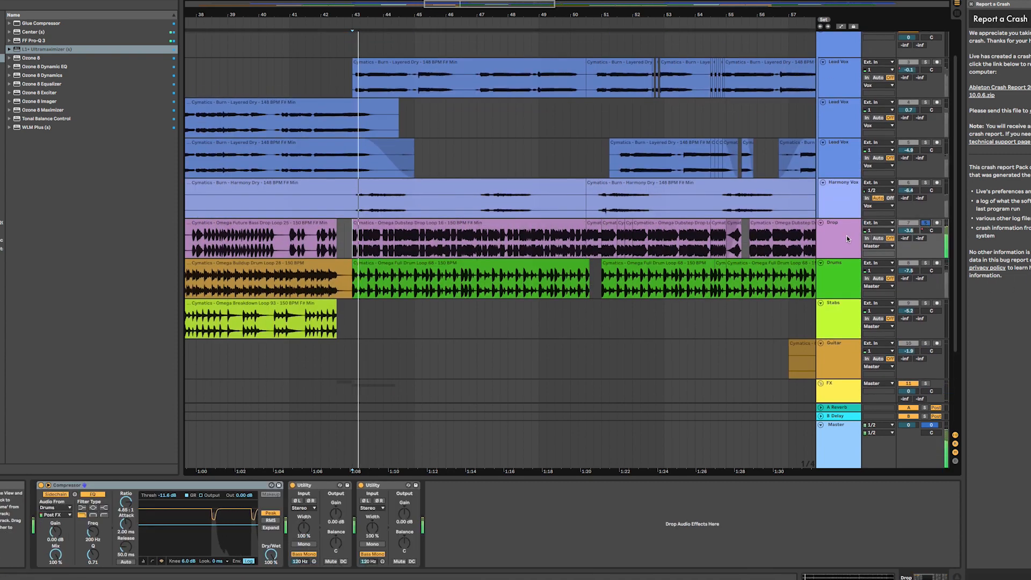
{"action": "left_click", "coordinate": [926, 263]}
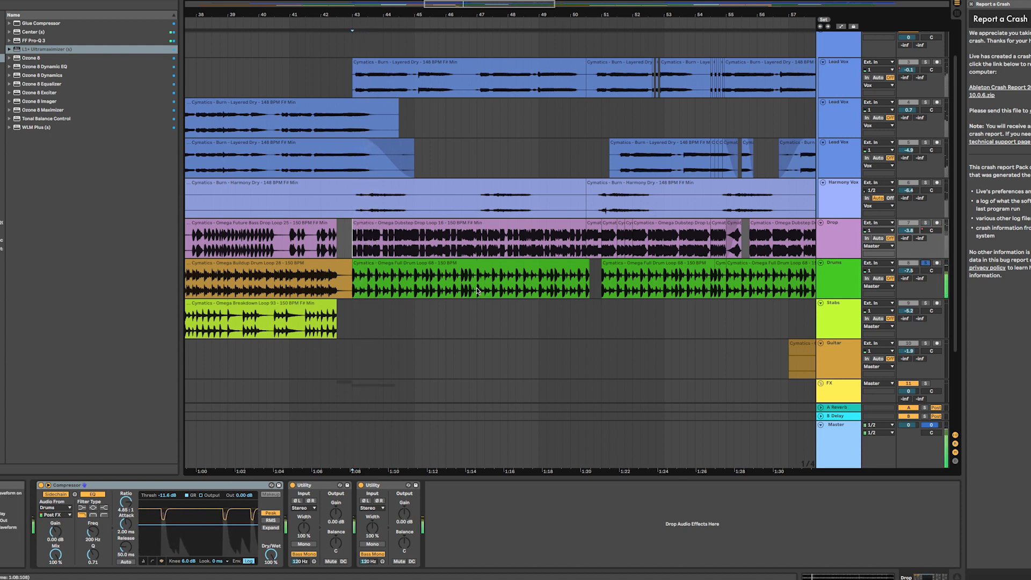
- Select the Omega Impact 3 clip at bar 43 to show where it layers under the drop's first drum hit
{"action": "scroll", "coordinate": [371, 388], "scroll_direction": "down", "scroll_amount": 4}
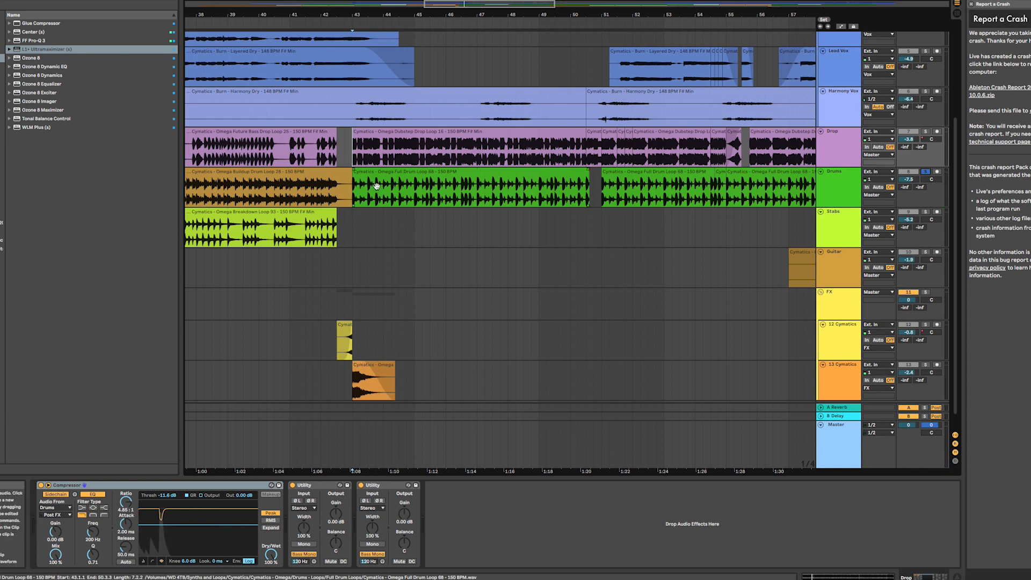
{"action": "left_click", "coordinate": [356, 367]}
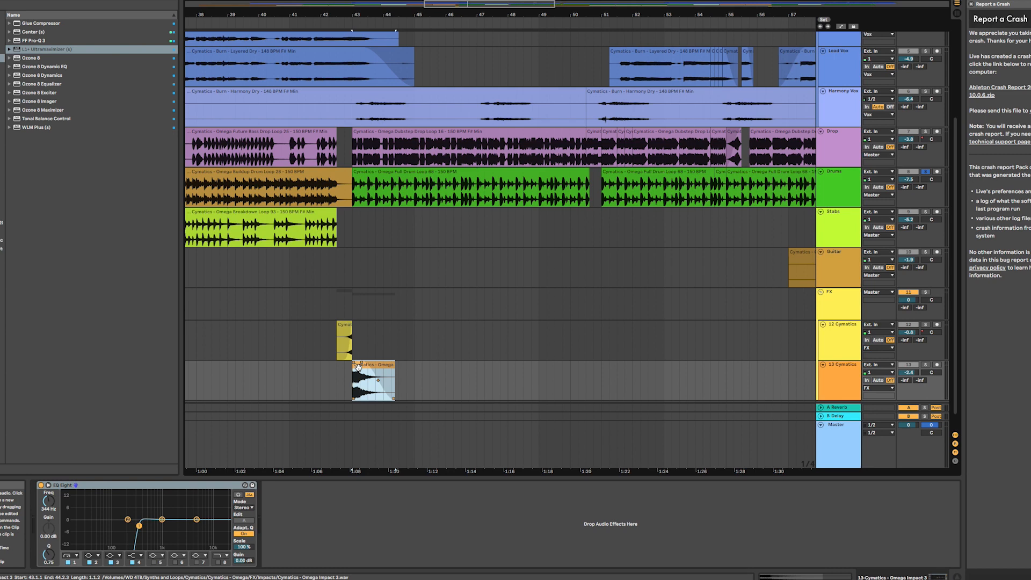
{"action": "scroll", "coordinate": [584, 324], "scroll_direction": "right", "scroll_amount": 3}
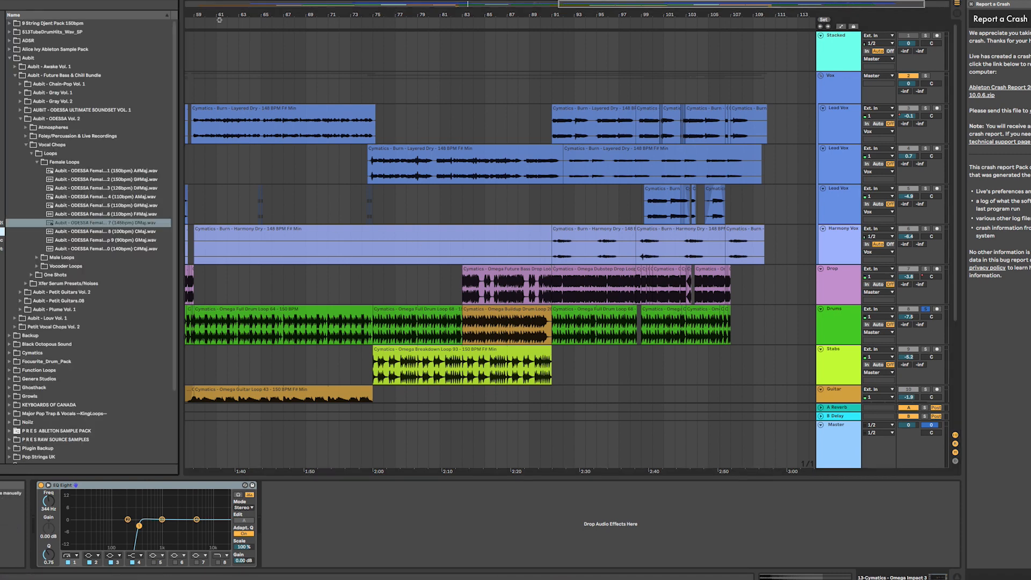
- Expand the Cymatics folder and its Cymatics - Omega pack in the sample browser
{"action": "scroll", "coordinate": [49, 180], "scroll_direction": "down", "scroll_amount": 5}
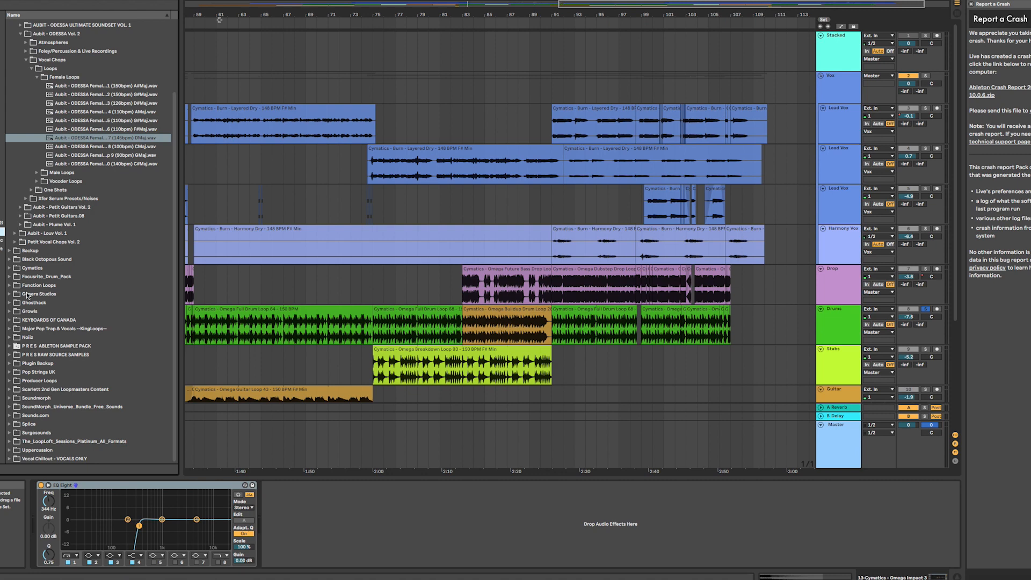
{"action": "scroll", "coordinate": [25, 292], "scroll_direction": "up", "scroll_amount": 3}
{"action": "left_click", "coordinate": [11, 304]}
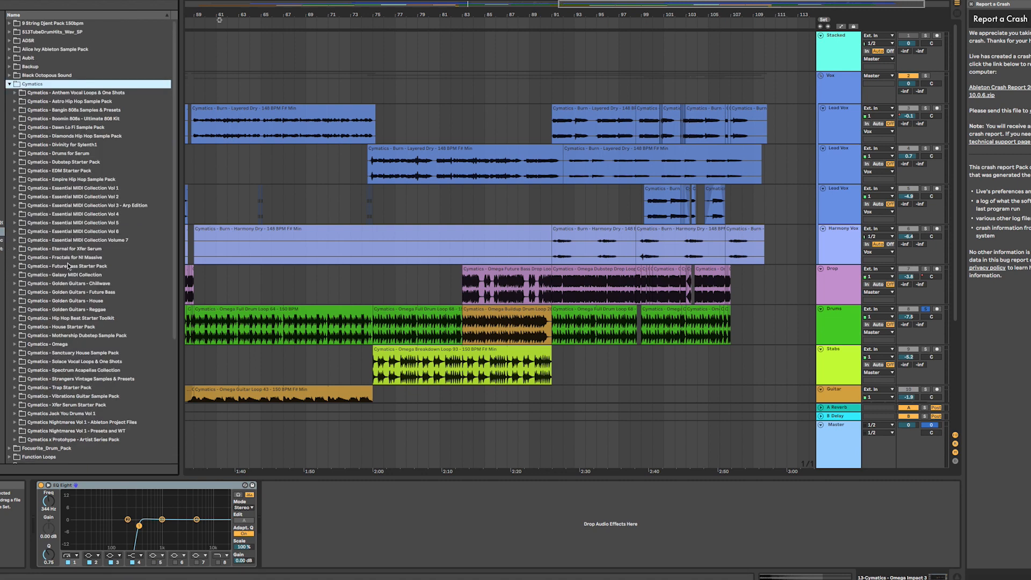
{"action": "left_click", "coordinate": [15, 344]}
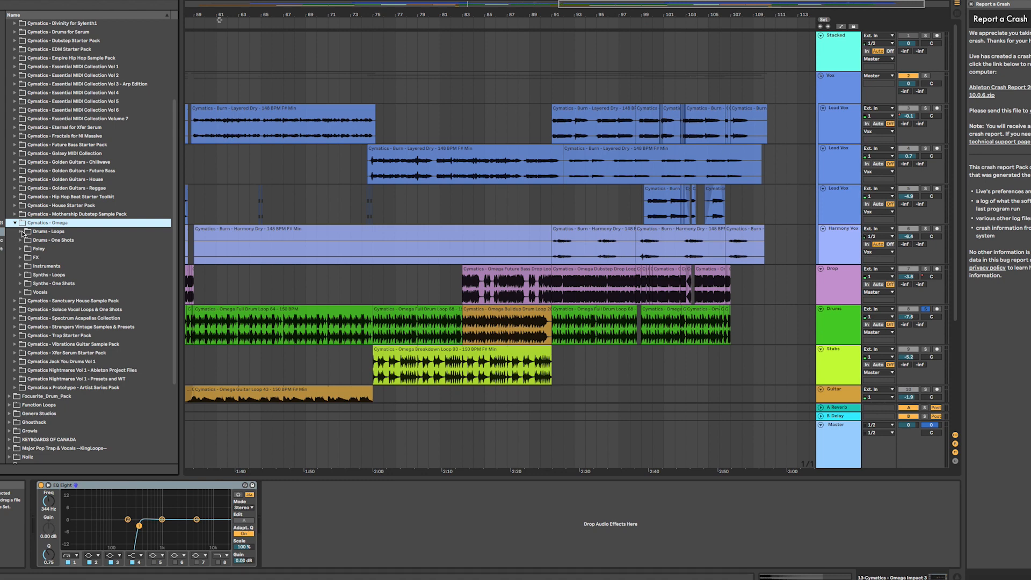
- Expand the Astro Hip Hop Sample Pack's Drums - Loops folder and look through its Full Drum, Hihat and Top Drum Loops subfolders
{"action": "scroll", "coordinate": [23, 233], "scroll_direction": "up", "scroll_amount": 3}
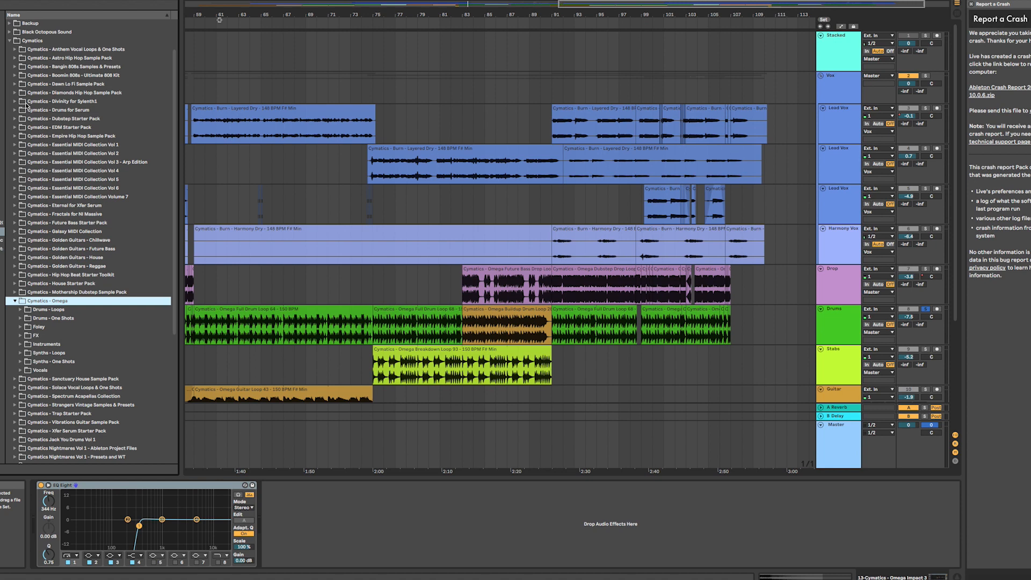
{"action": "left_click", "coordinate": [15, 58]}
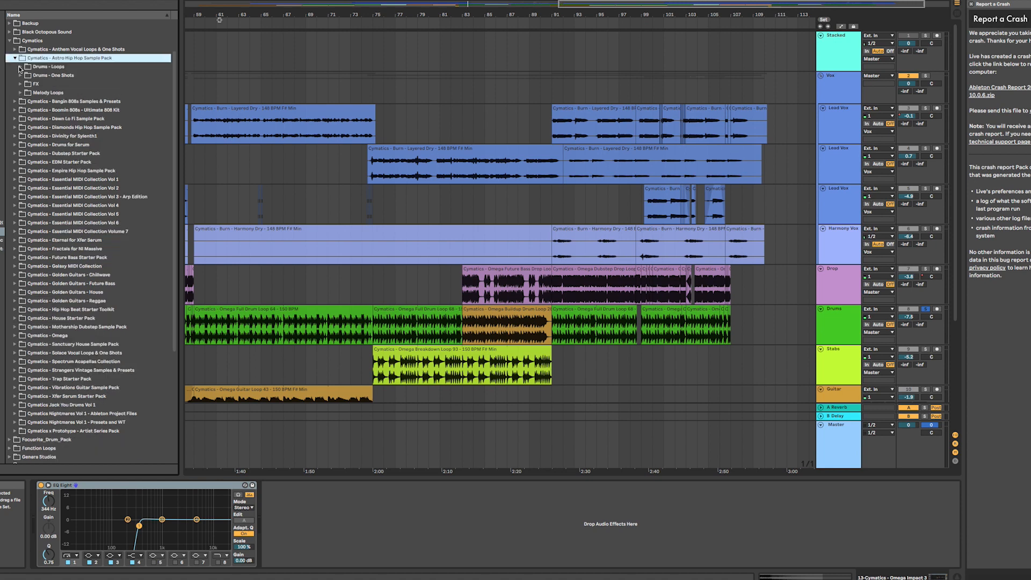
{"action": "left_click", "coordinate": [19, 67]}
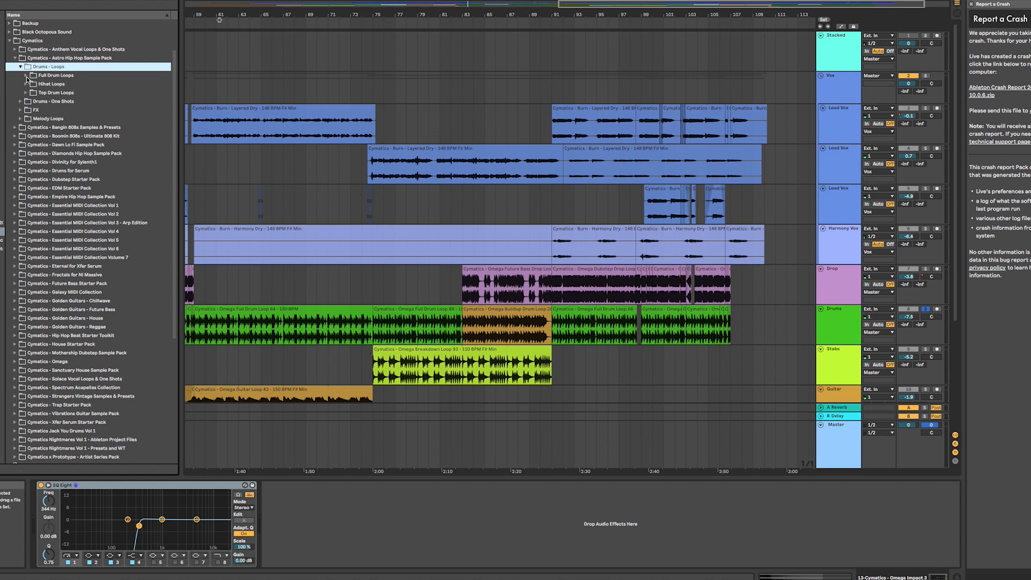
{"action": "left_click", "coordinate": [27, 76]}
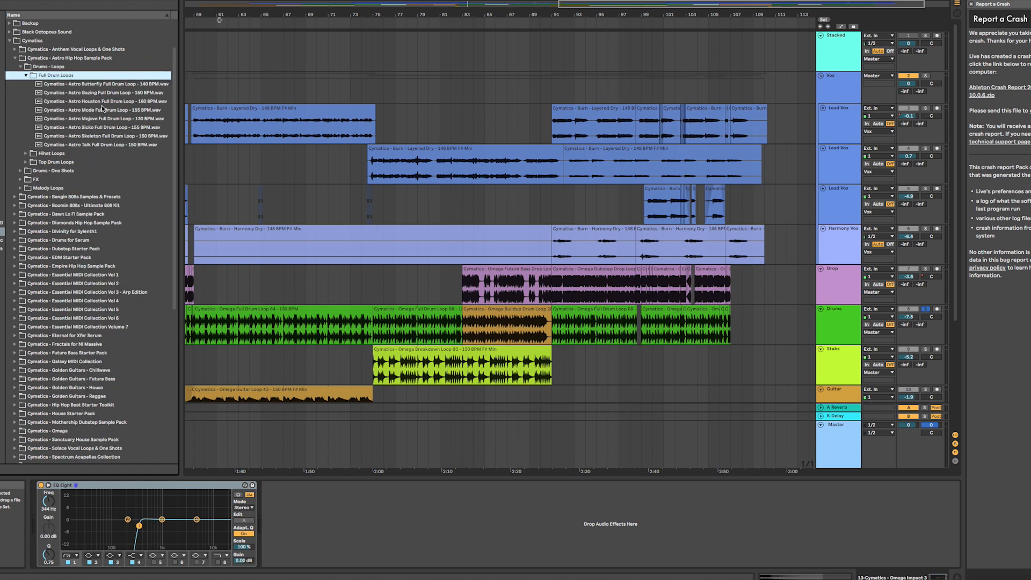
{"action": "left_click", "coordinate": [26, 76]}
{"action": "left_click", "coordinate": [26, 84]}
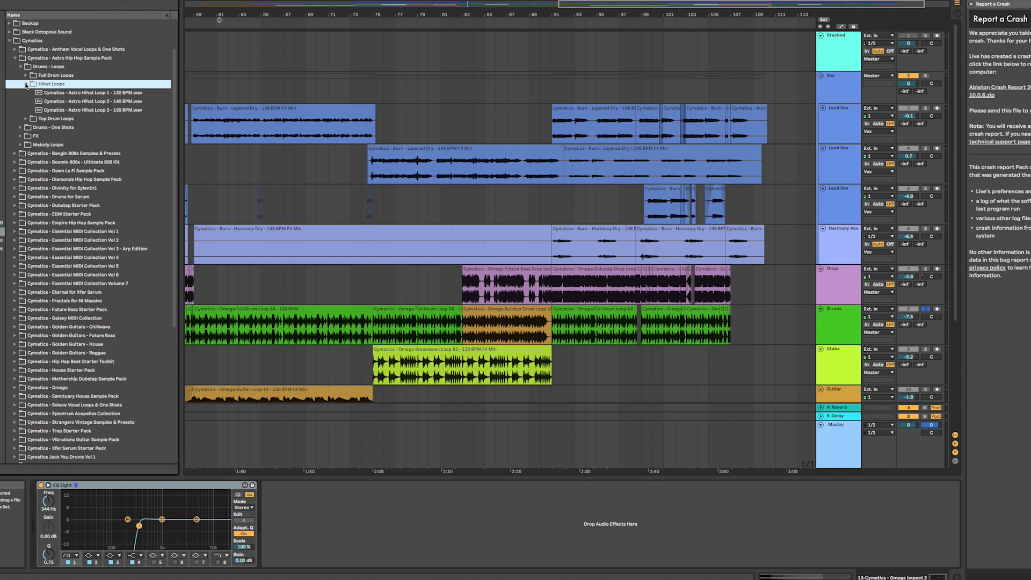
{"action": "left_click", "coordinate": [26, 85]}
{"action": "left_click", "coordinate": [26, 93]}
{"action": "left_click", "coordinate": [25, 93]}
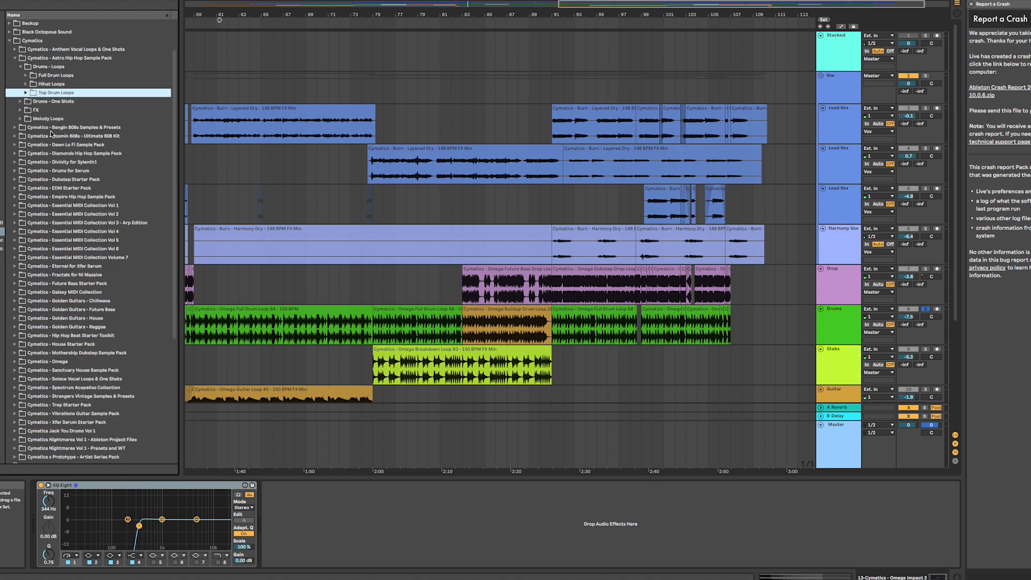
- Expand the Cymatics - Omega pack down to Drums - Loops > Acoustic Loops, browse the Full Loops folder, and collapse it
{"action": "scroll", "coordinate": [51, 131], "scroll_direction": "down", "scroll_amount": 5}
{"action": "left_click", "coordinate": [15, 221]}
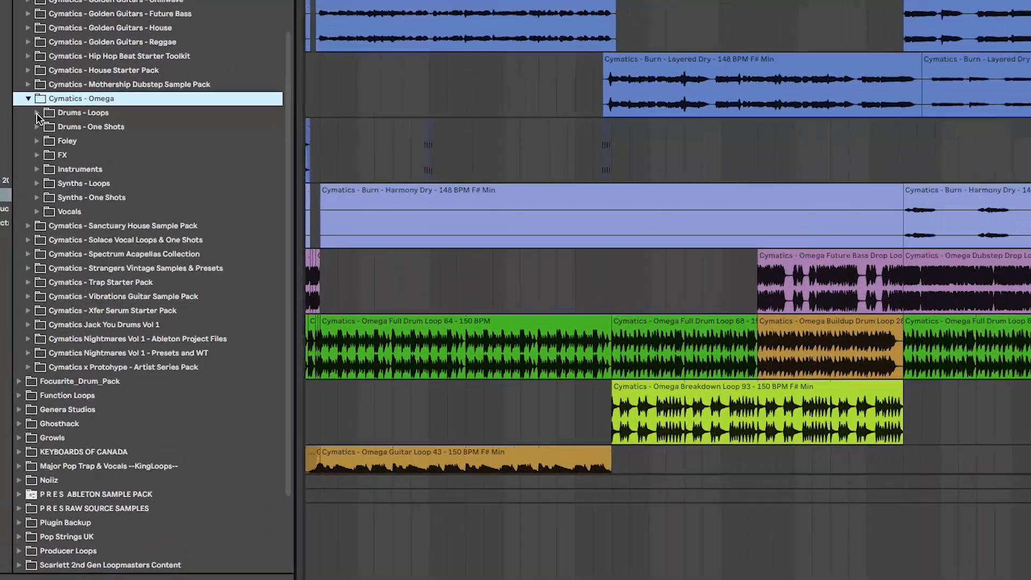
{"action": "left_click", "coordinate": [22, 181]}
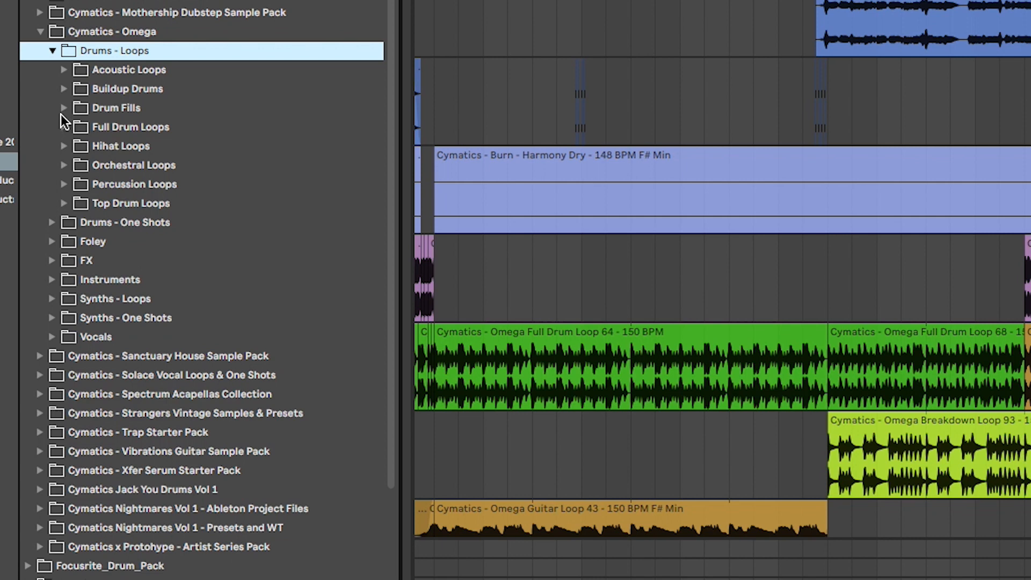
{"action": "left_click", "coordinate": [65, 70]}
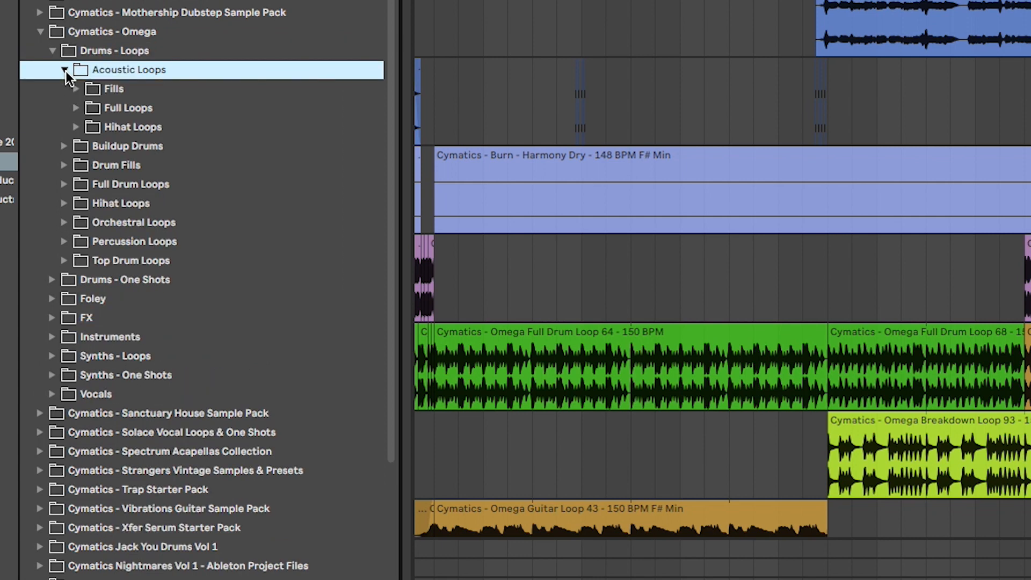
{"action": "left_click", "coordinate": [73, 106]}
{"action": "scroll", "coordinate": [181, 127], "scroll_direction": "down", "scroll_amount": 10}
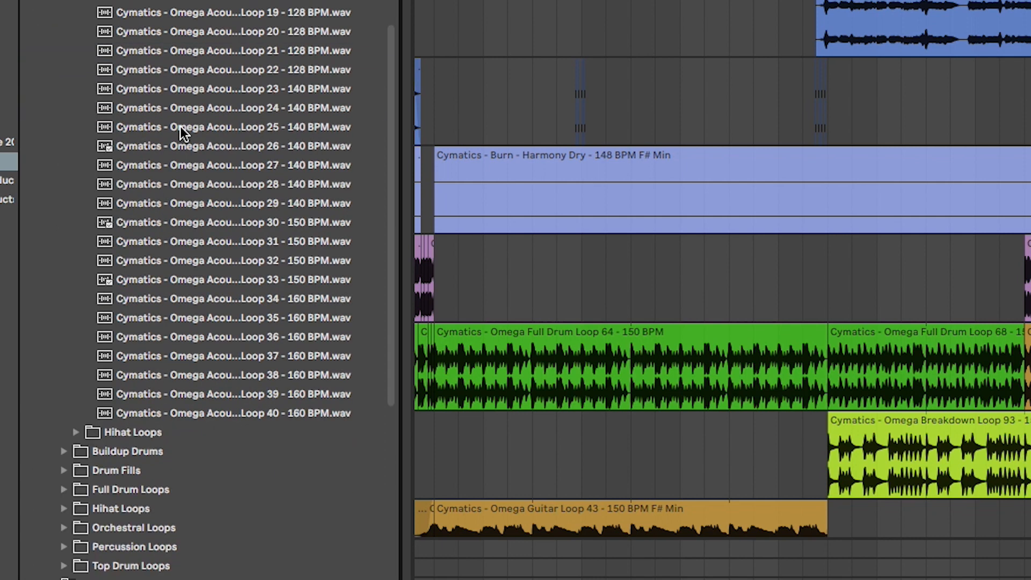
{"action": "scroll", "coordinate": [182, 147], "scroll_direction": "up", "scroll_amount": 10}
{"action": "left_click", "coordinate": [76, 126]}
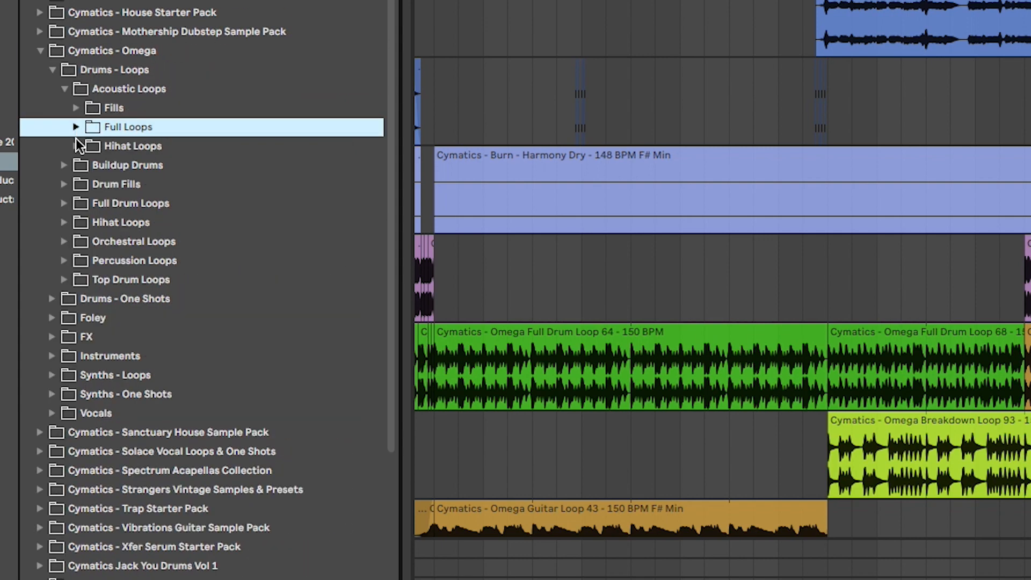
- Browse the Hihat Loops and Fills folders inside Omega's Acoustic Loops, collapsing each one after viewing
{"action": "left_click", "coordinate": [75, 145]}
{"action": "scroll", "coordinate": [179, 181], "scroll_direction": "down", "scroll_amount": 10}
{"action": "scroll", "coordinate": [178, 181], "scroll_direction": "up", "scroll_amount": 12}
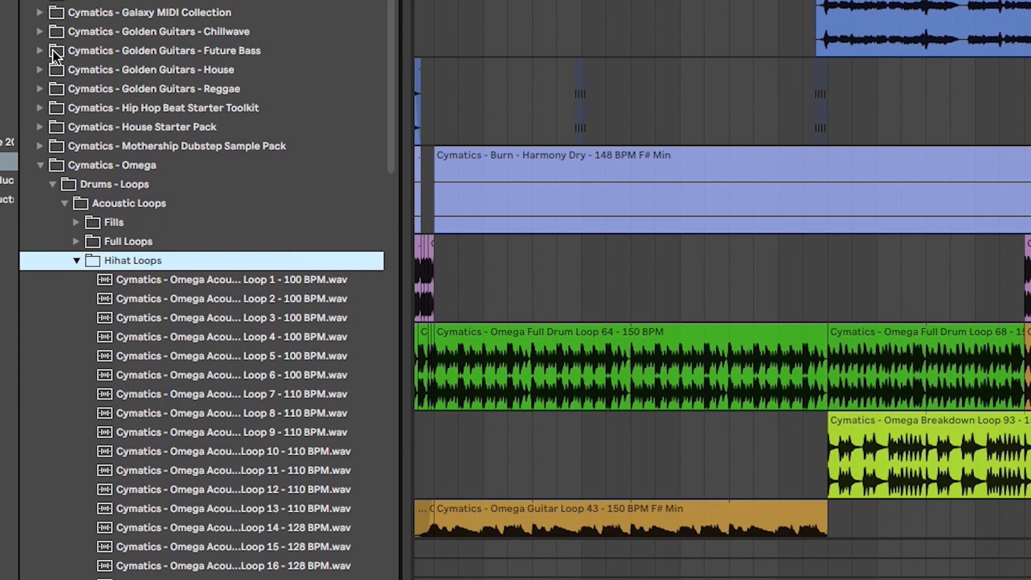
{"action": "left_click", "coordinate": [76, 260]}
{"action": "left_click", "coordinate": [76, 222]}
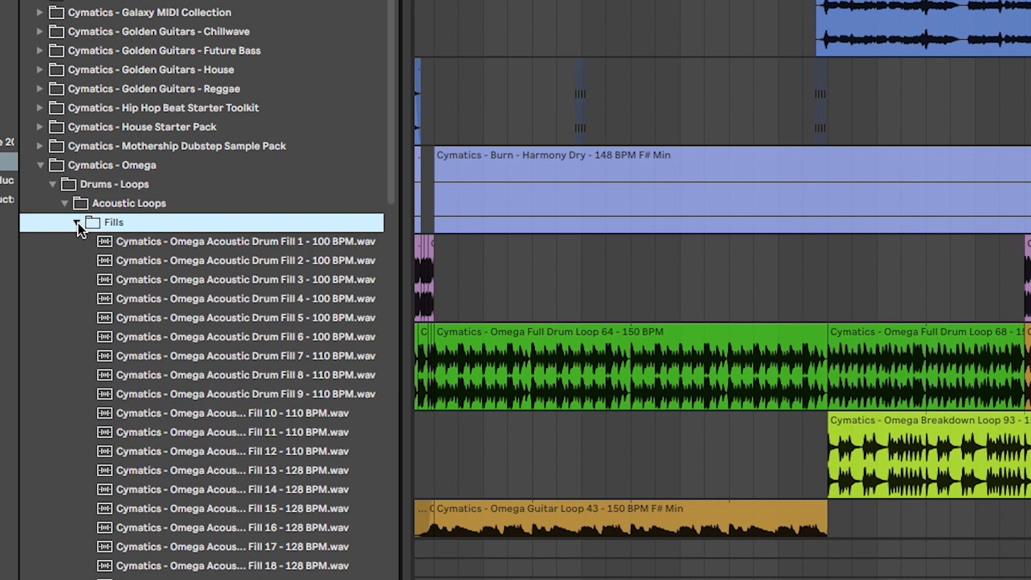
{"action": "scroll", "coordinate": [222, 292], "scroll_direction": "down", "scroll_amount": 12}
{"action": "scroll", "coordinate": [223, 296], "scroll_direction": "up", "scroll_amount": 8}
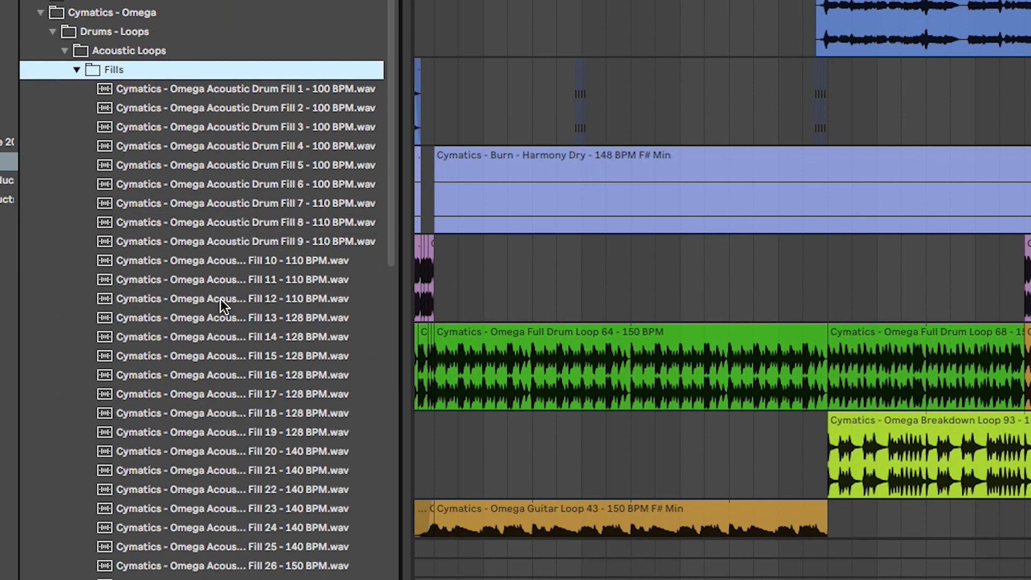
{"action": "left_click", "coordinate": [74, 71]}
- Browse Omega's Foley folder, auditioning Sand Shaker Foley 1 from Sand Shakers and Scrape Foley 8 from Scrapes
{"action": "scroll", "coordinate": [72, 77], "scroll_direction": "down", "scroll_amount": 3}
{"action": "left_click", "coordinate": [56, 221]}
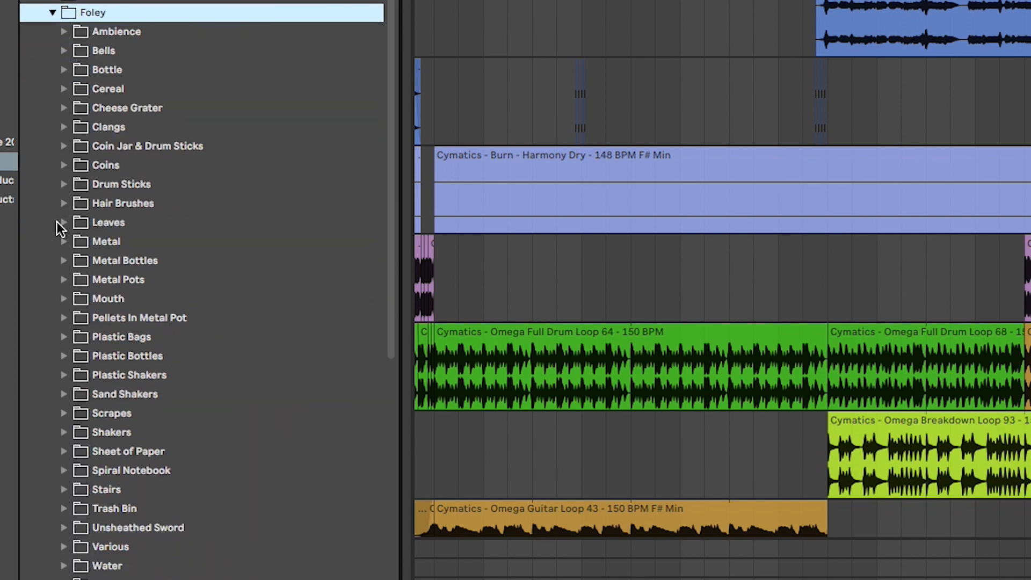
{"action": "scroll", "coordinate": [127, 196], "scroll_direction": "down", "scroll_amount": 3}
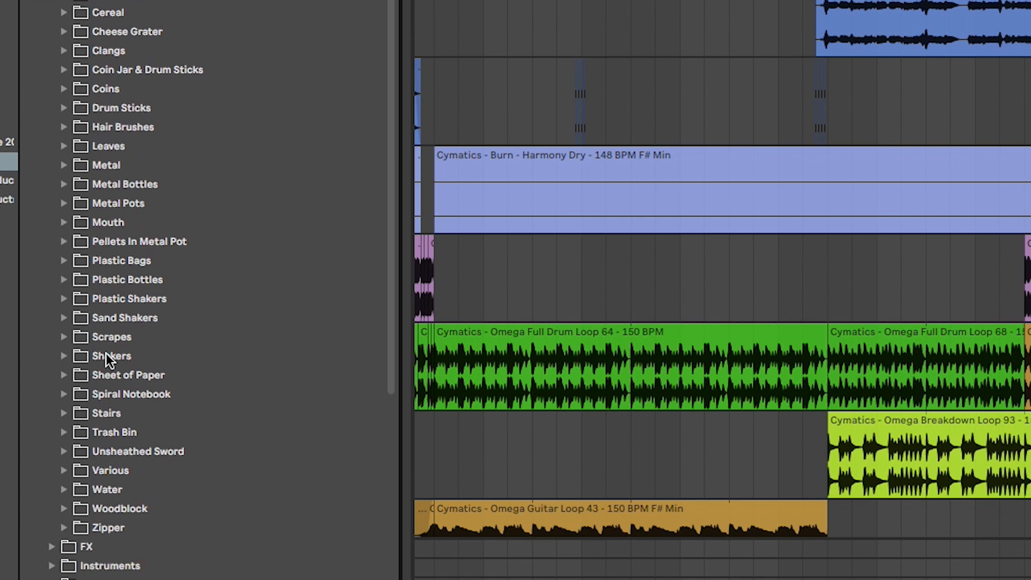
{"action": "left_click", "coordinate": [86, 314]}
{"action": "scroll", "coordinate": [206, 263], "scroll_direction": "down", "scroll_amount": 6}
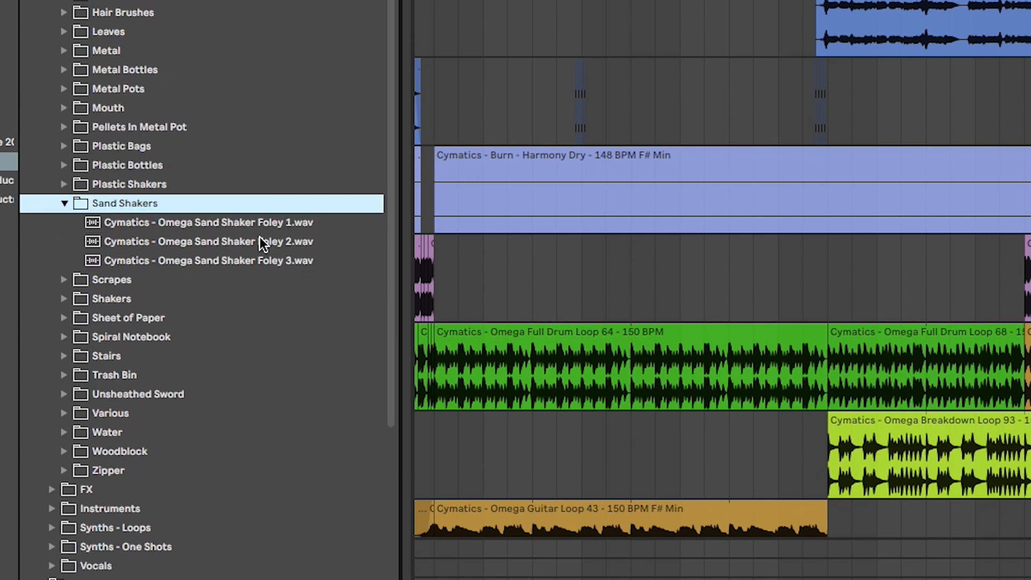
{"action": "left_click", "coordinate": [271, 228]}
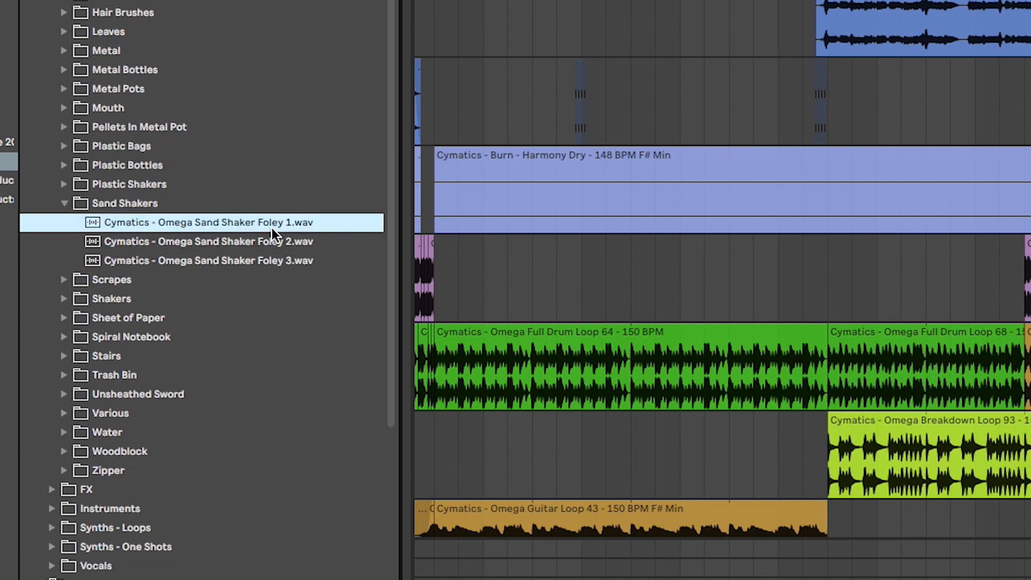
{"action": "left_click", "coordinate": [63, 280]}
{"action": "left_click", "coordinate": [251, 371]}
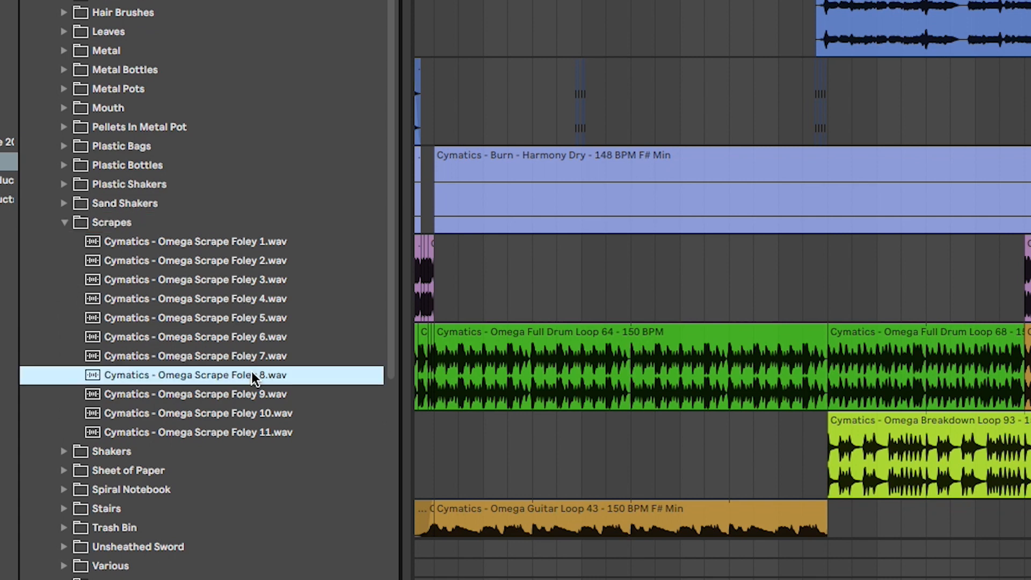
- Expand the Omega pack's FX folder and its Impacts subfolder, and audition Omega Impact 29
{"action": "scroll", "coordinate": [109, 331], "scroll_direction": "down", "scroll_amount": 10}
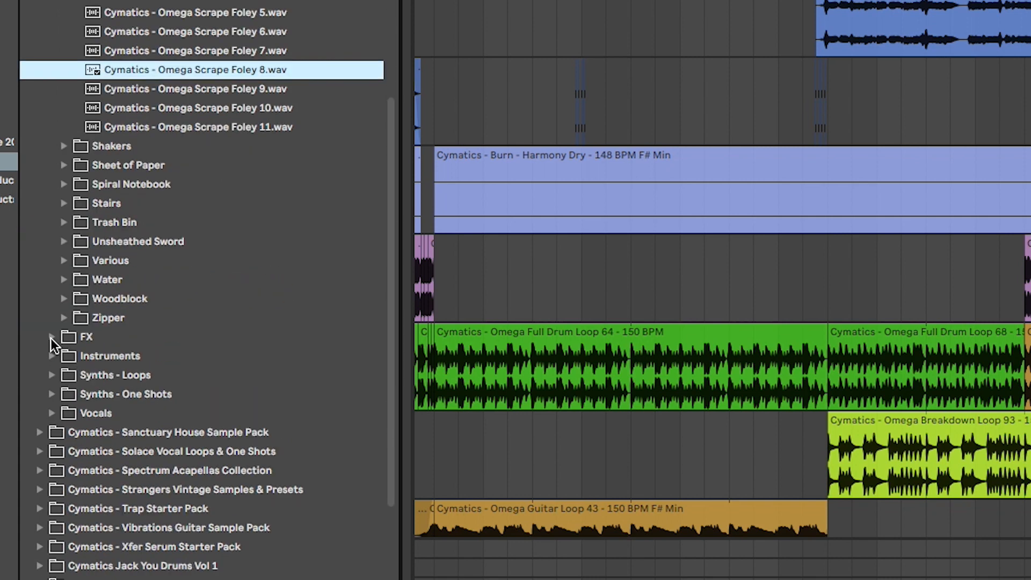
{"action": "left_click", "coordinate": [51, 337]}
{"action": "scroll", "coordinate": [54, 334], "scroll_direction": "down", "scroll_amount": 5}
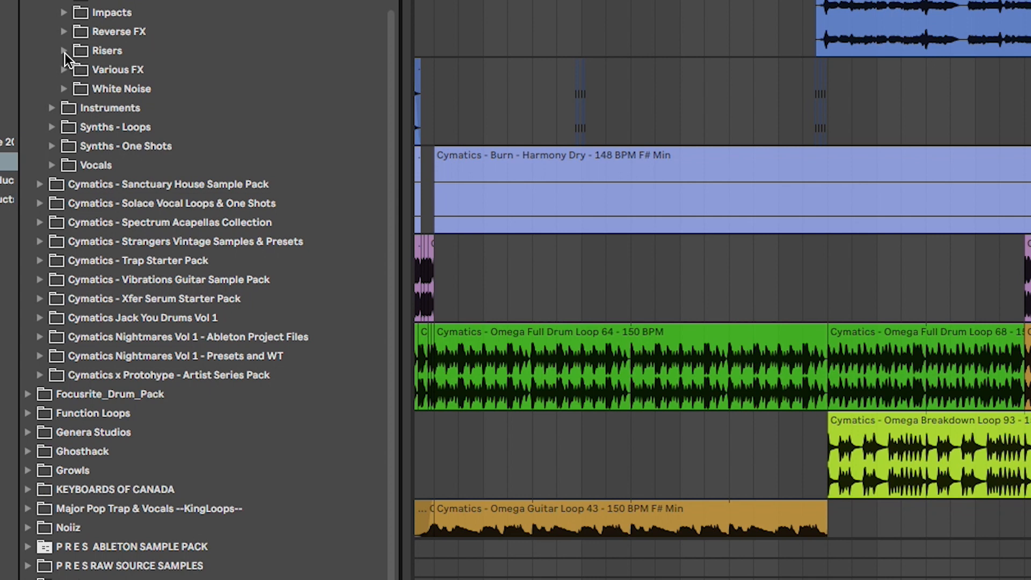
{"action": "left_click", "coordinate": [64, 13]}
{"action": "scroll", "coordinate": [243, 148], "scroll_direction": "down", "scroll_amount": 10}
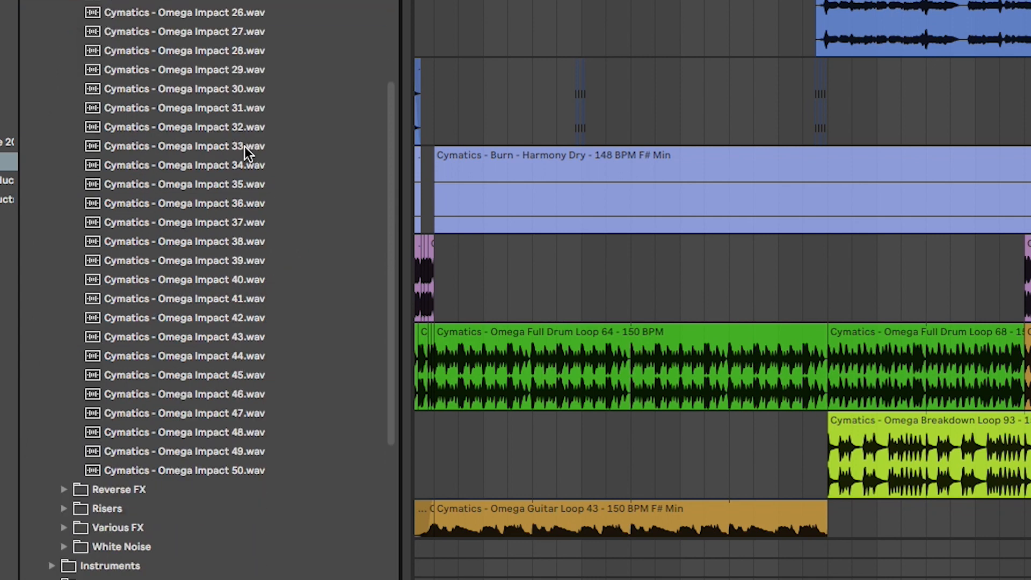
{"action": "left_click", "coordinate": [208, 71]}
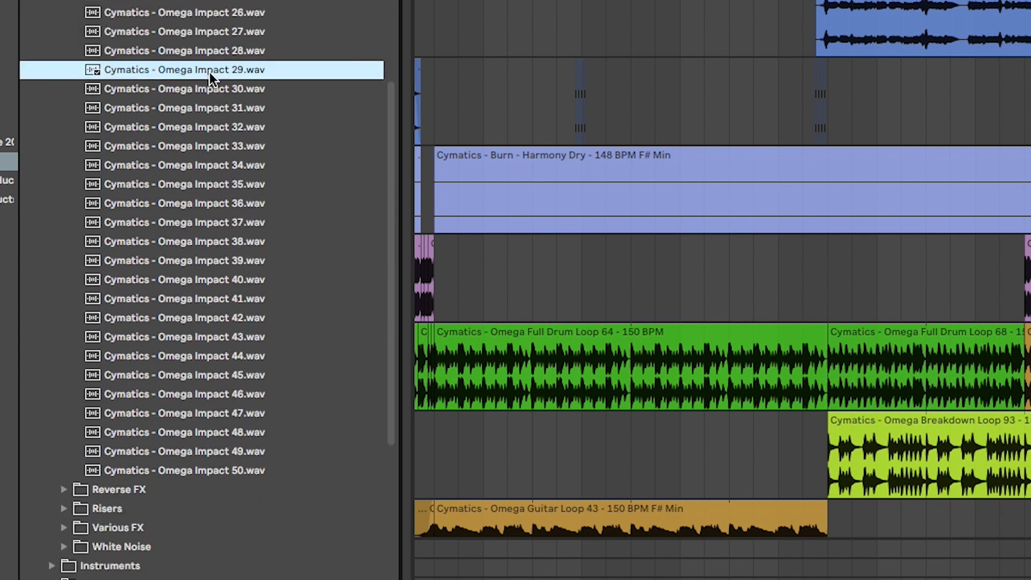
- Open Omega's Vocals folder, view Vocal Ad Libs, and audition Vocal Arps 3, 7 and 35 from the Vocal Arps folder
{"action": "scroll", "coordinate": [150, 110], "scroll_direction": "down", "scroll_amount": 5}
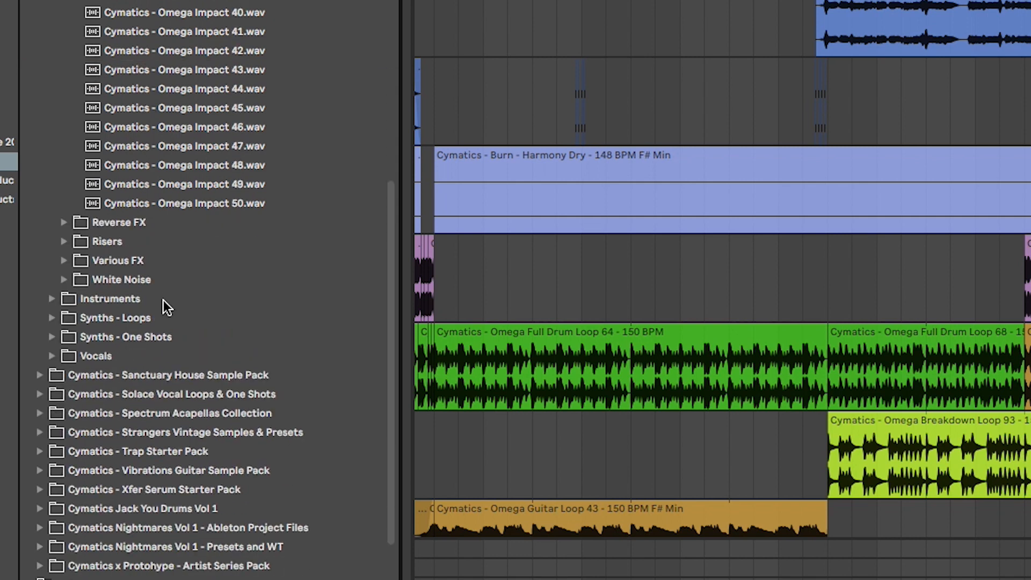
{"action": "left_click", "coordinate": [68, 356]}
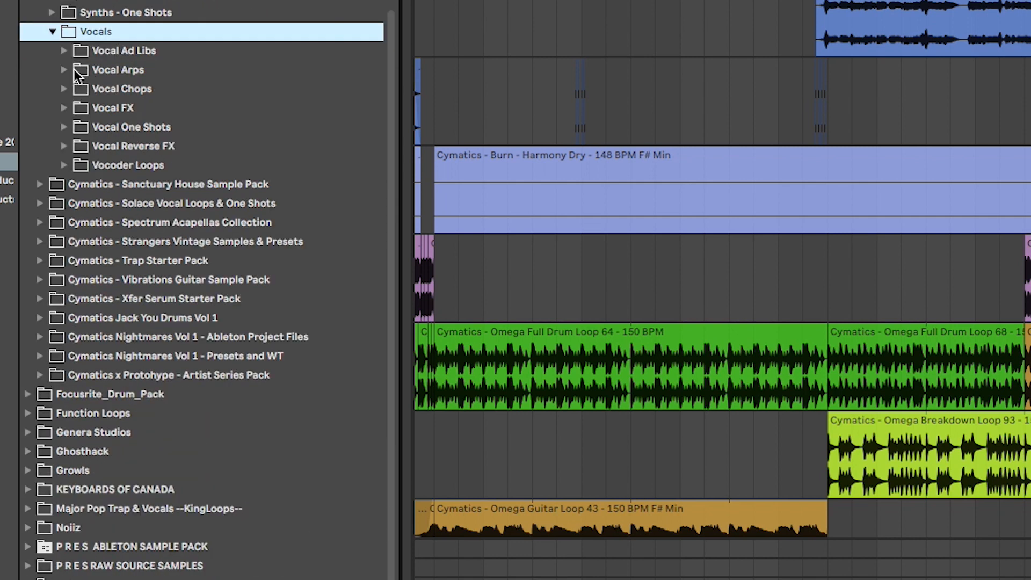
{"action": "left_click", "coordinate": [65, 50]}
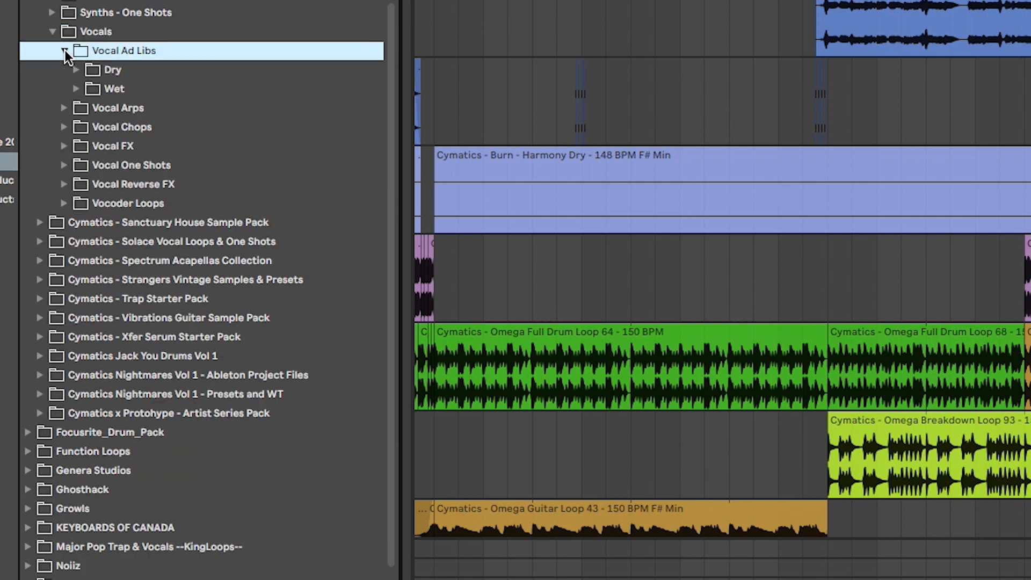
{"action": "left_click", "coordinate": [69, 107]}
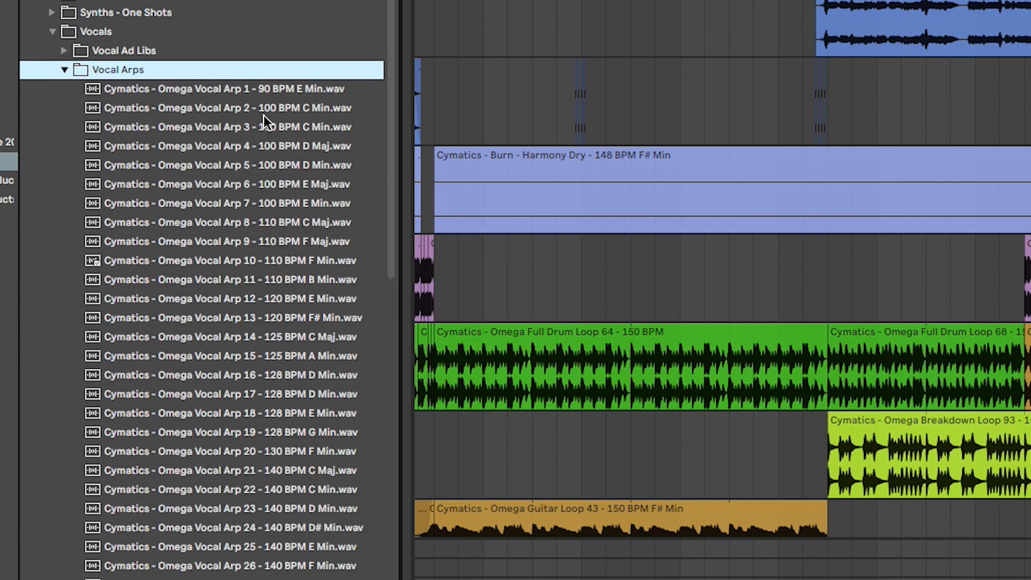
{"action": "left_click", "coordinate": [279, 126]}
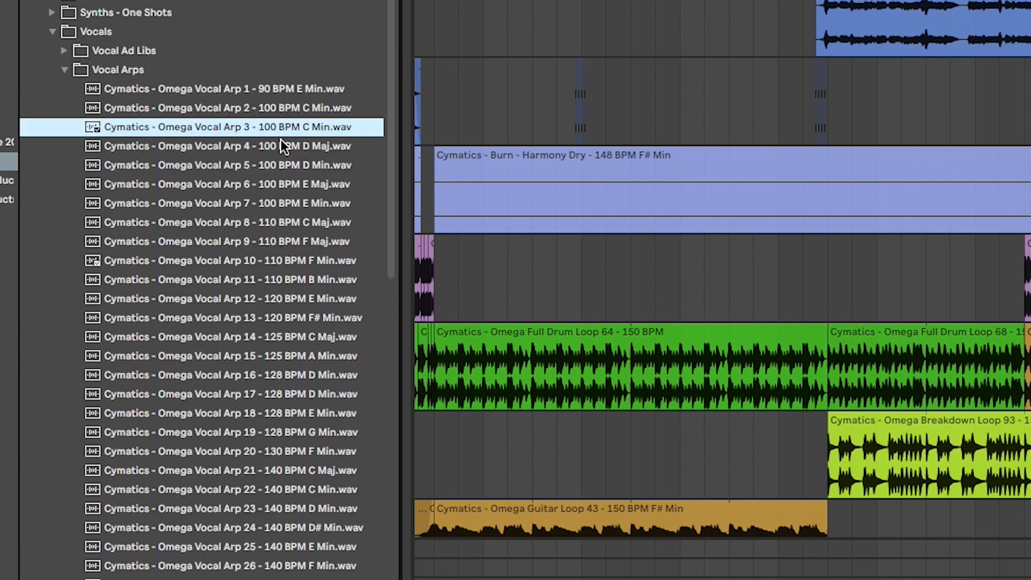
{"action": "left_click", "coordinate": [287, 204]}
{"action": "scroll", "coordinate": [290, 215], "scroll_direction": "down", "scroll_amount": 10}
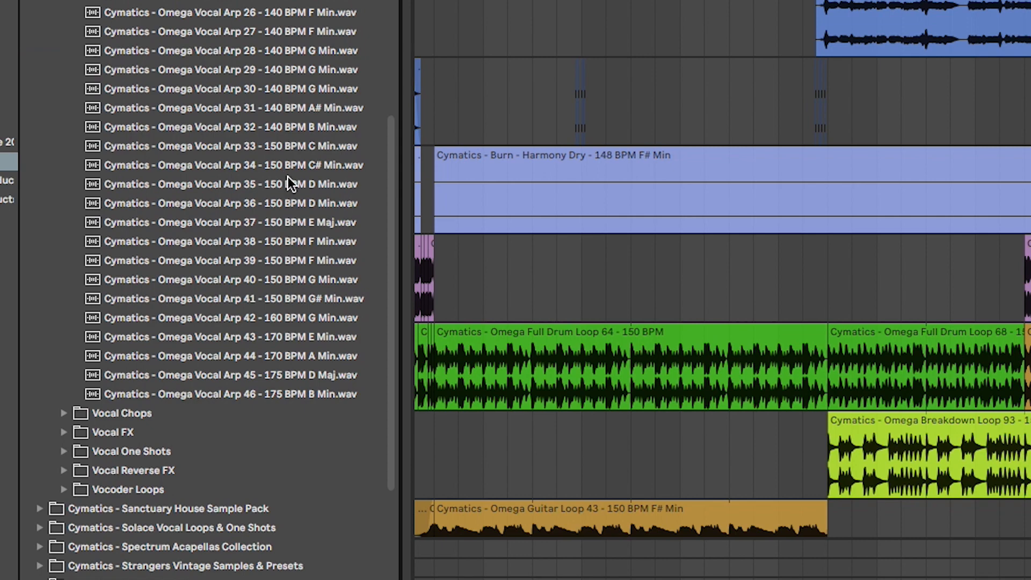
{"action": "left_click", "coordinate": [288, 183]}
- Expand the Vocal FX folder and audition Omega Vocal FX 1, 6 and 7
{"action": "left_click", "coordinate": [62, 431]}
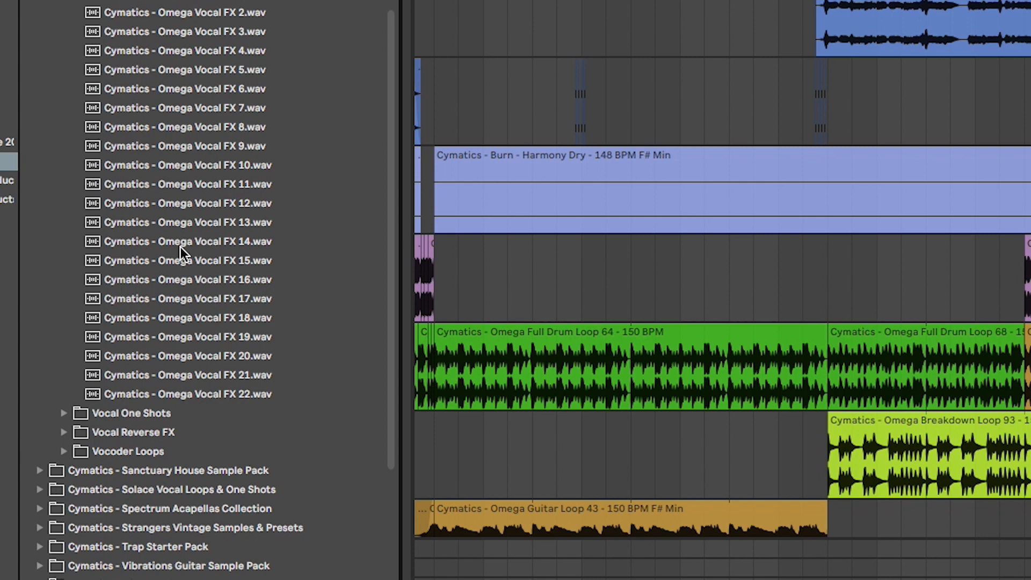
{"action": "left_click", "coordinate": [242, 1]}
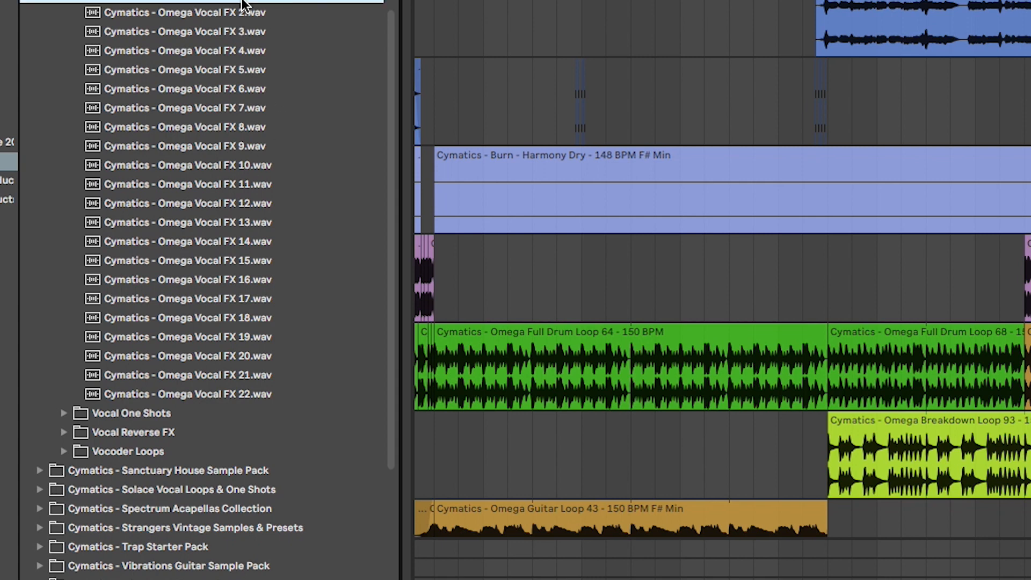
{"action": "left_click", "coordinate": [242, 89]}
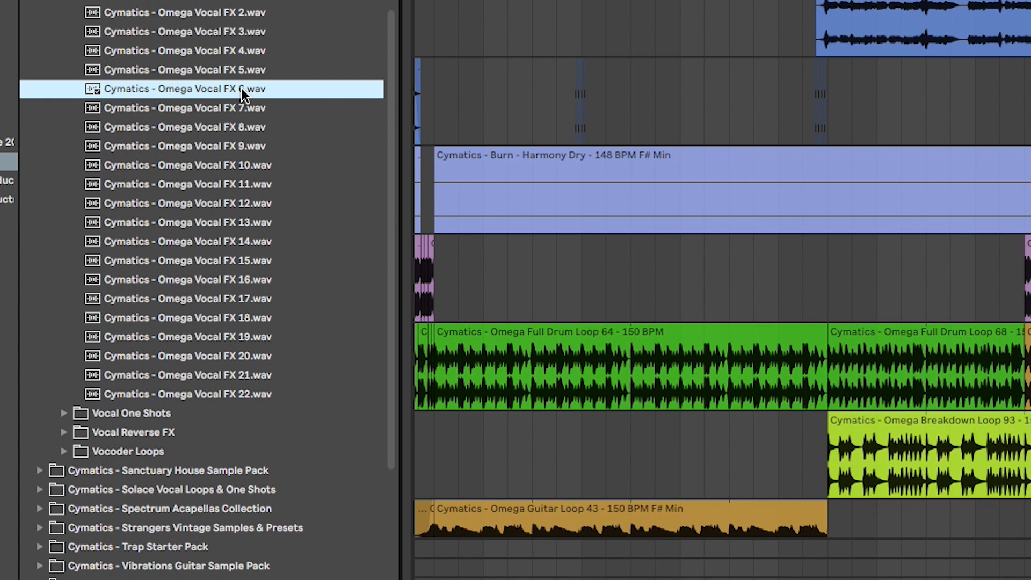
{"action": "key", "text": "Down"}
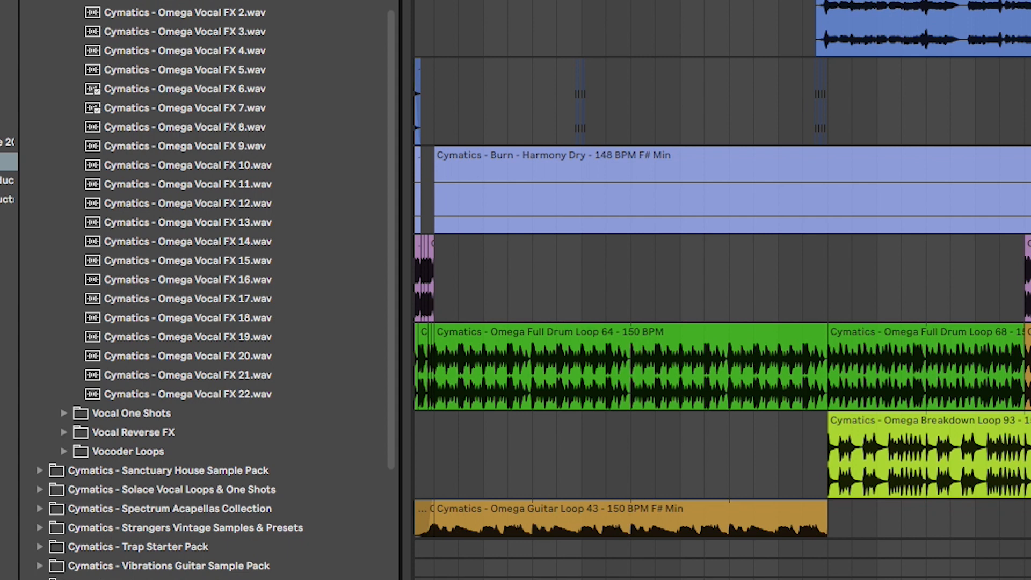
- Collapse the Vocal FX folder and the whole Cymatics - Omega pack in the sample browser
{"action": "scroll", "coordinate": [204, 290], "scroll_direction": "down", "scroll_amount": 10}
{"action": "scroll", "coordinate": [202, 290], "scroll_direction": "up", "scroll_amount": 3}
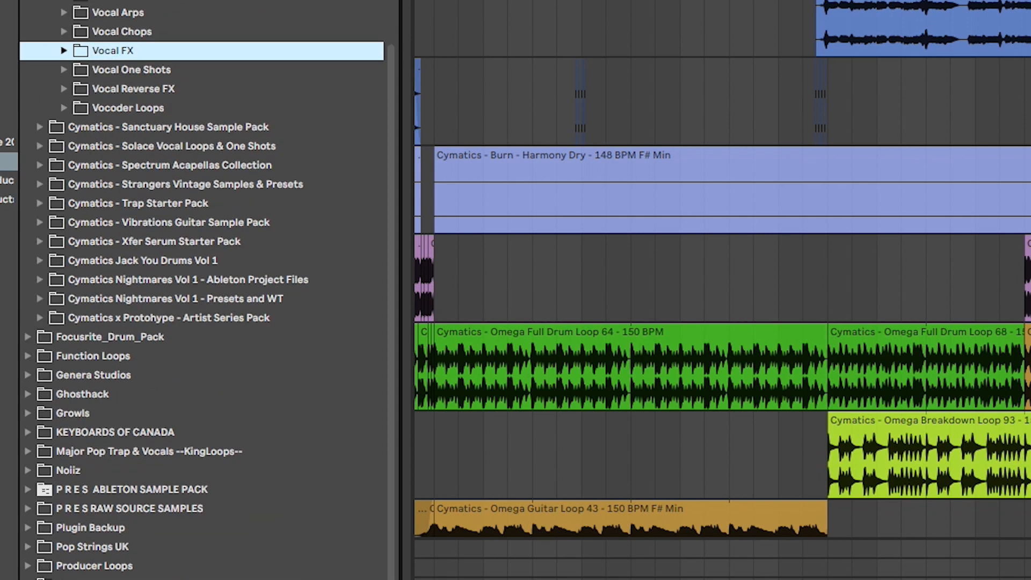
{"action": "key", "text": "Left"}
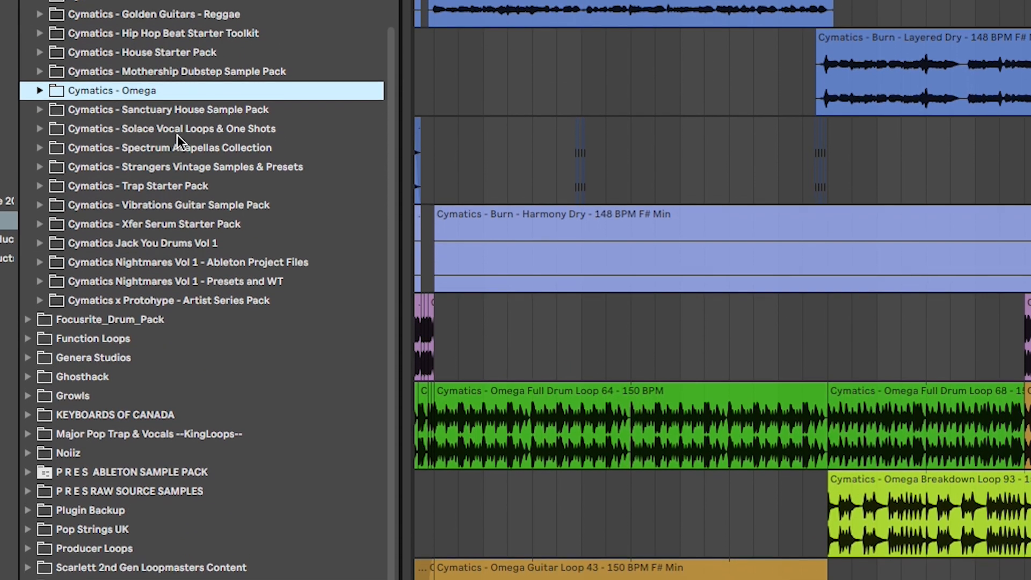
- Expand the Cymatics - Spectrum Acapellas Collection to view its acapella folders, and collapse it again
{"action": "left_click", "coordinate": [36, 179]}
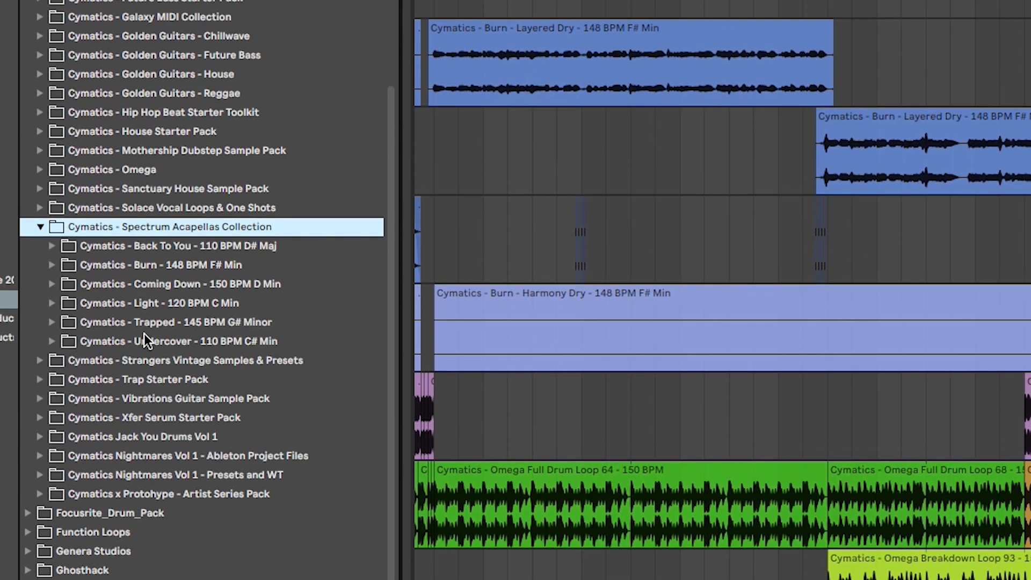
{"action": "left_click", "coordinate": [39, 228]}
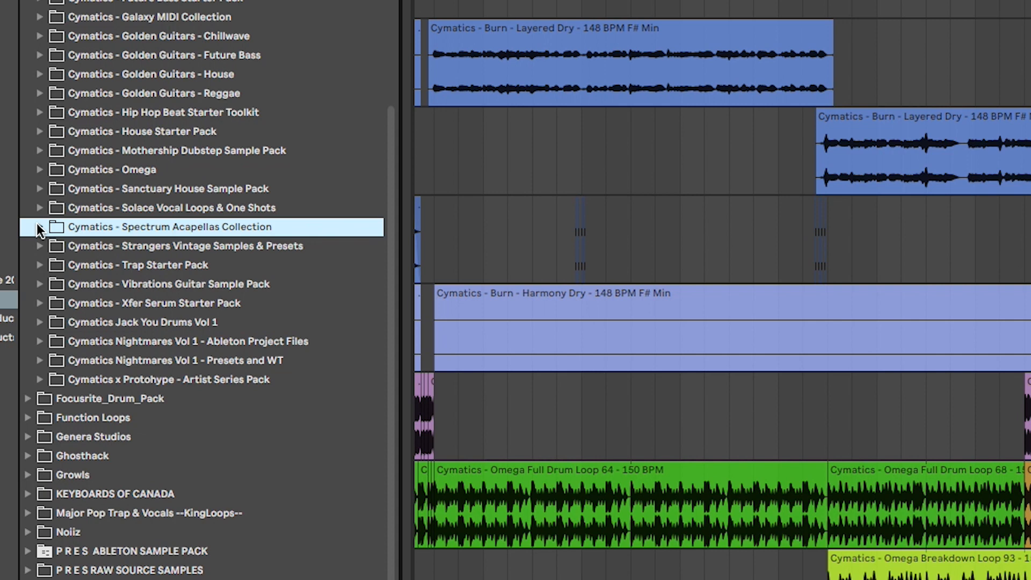
{"action": "left_click", "coordinate": [38, 227]}
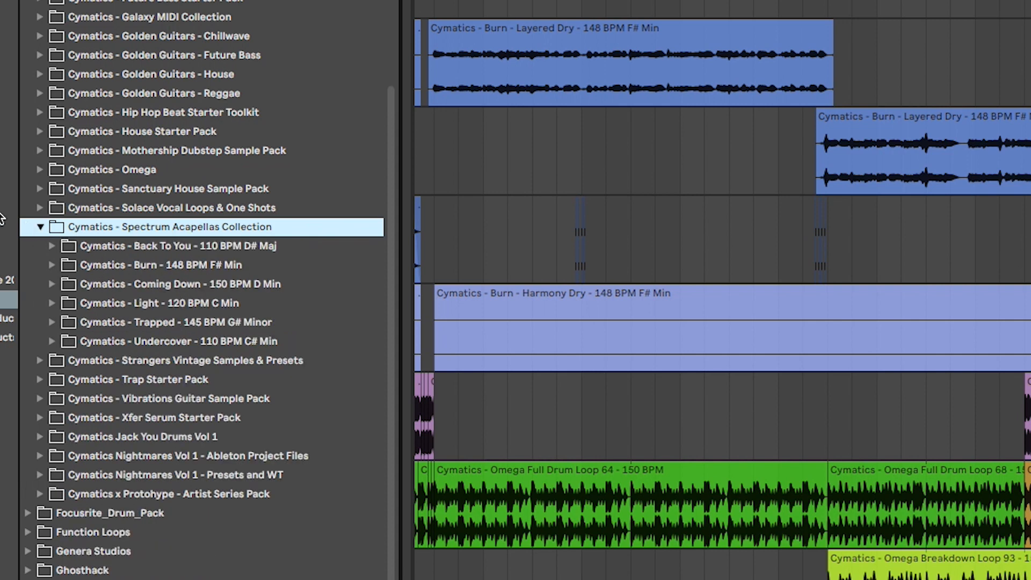
{"action": "left_click", "coordinate": [40, 226]}
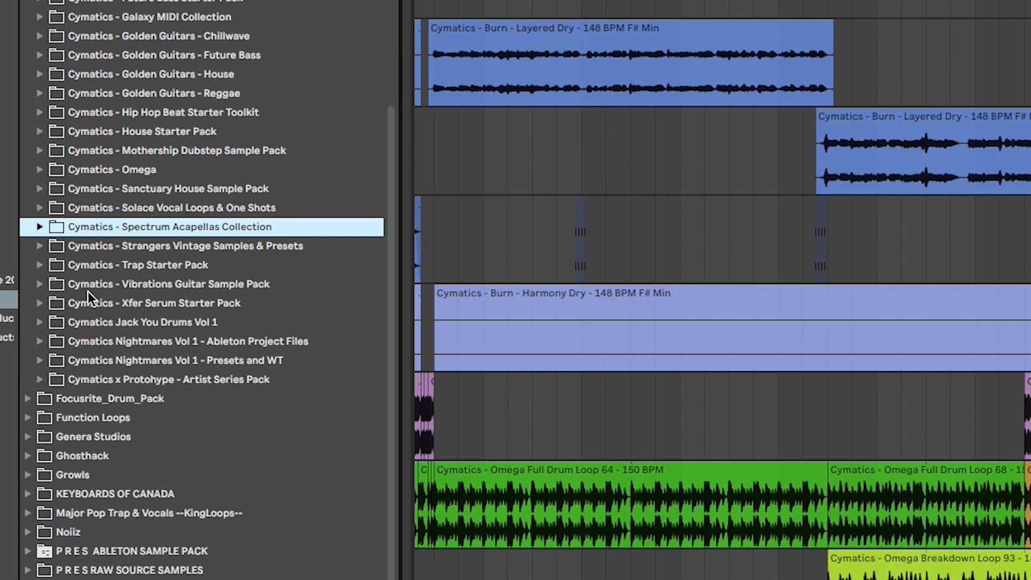
- Open the Full Drum Loops folder under Drums - Loops in the Dawn Lo Fi Sample Pack and audition Dawn Full Drum Loop 2
{"action": "scroll", "coordinate": [107, 301], "scroll_direction": "up", "scroll_amount": 10}
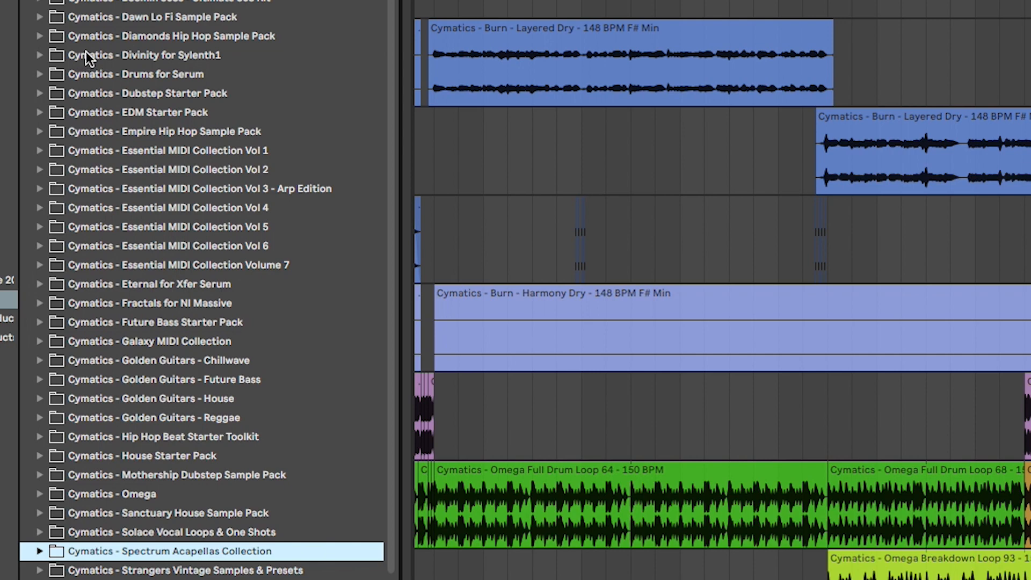
{"action": "left_click", "coordinate": [41, 17]}
{"action": "left_click", "coordinate": [51, 36]}
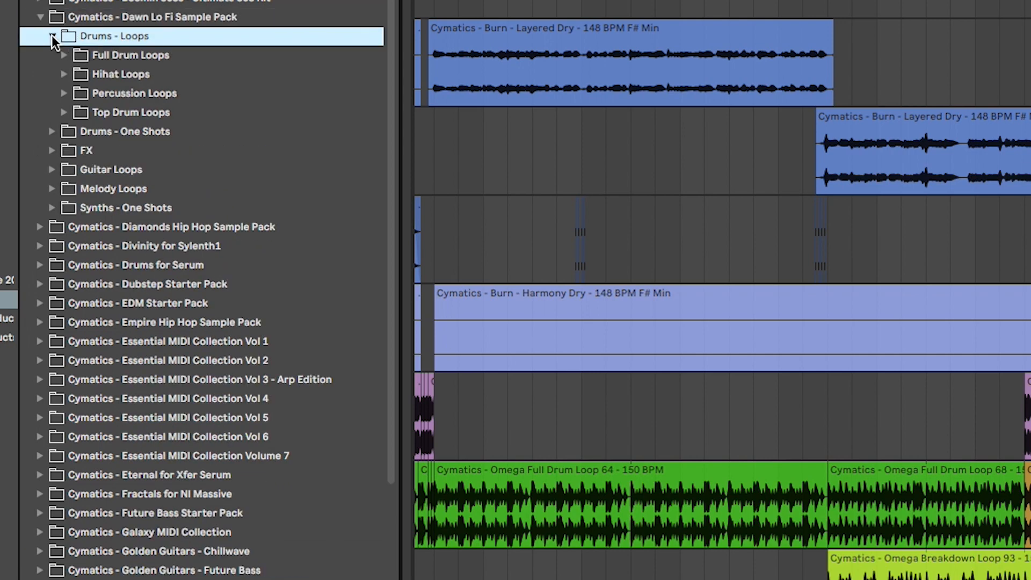
{"action": "left_click", "coordinate": [62, 54]}
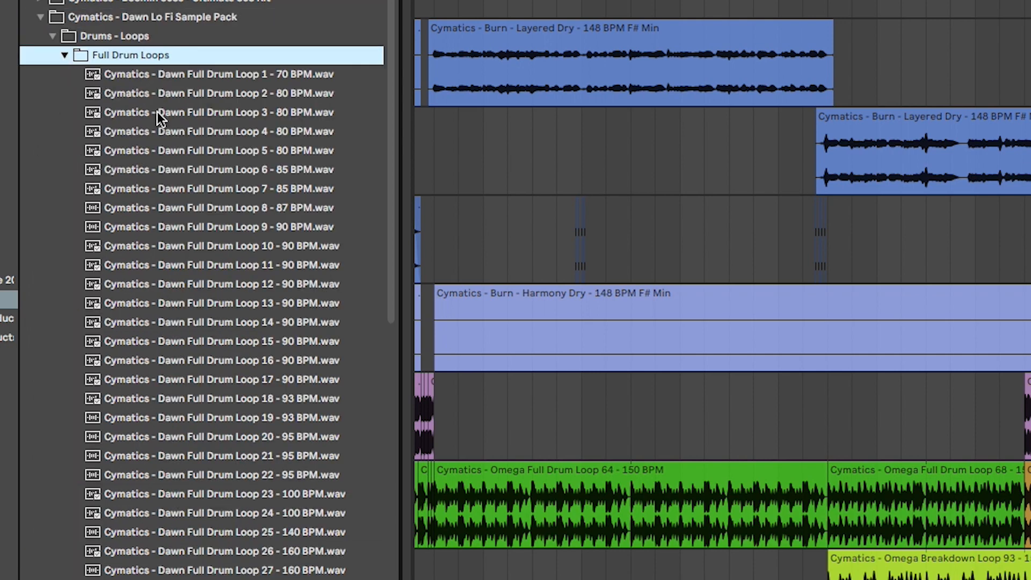
{"action": "left_click", "coordinate": [194, 94]}
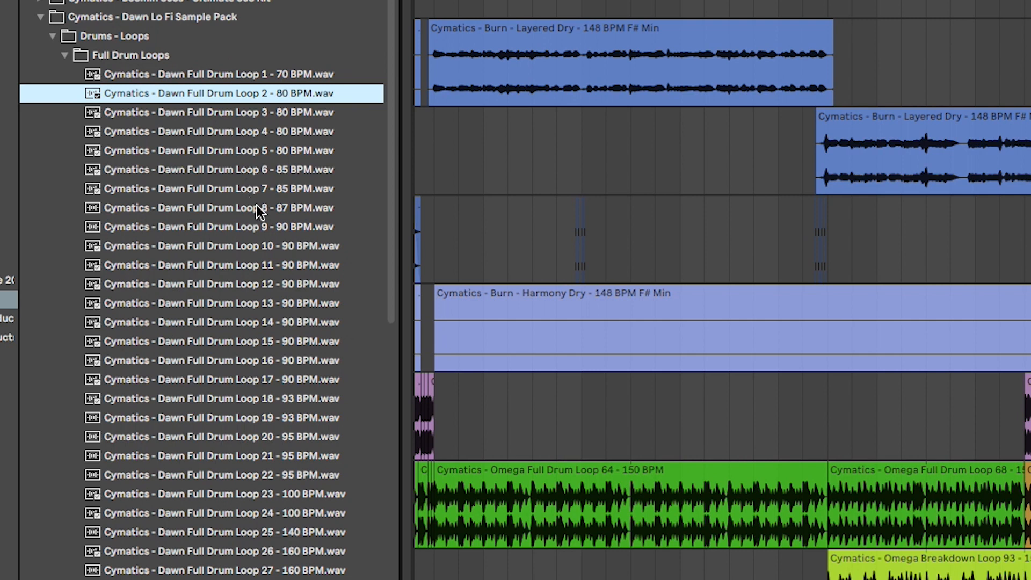
- Audition Dawn Guitar Loop 8 from the Dawn pack's Guitar Loops folder and collapse that folder
{"action": "scroll", "coordinate": [115, 303], "scroll_direction": "down", "scroll_amount": 1}
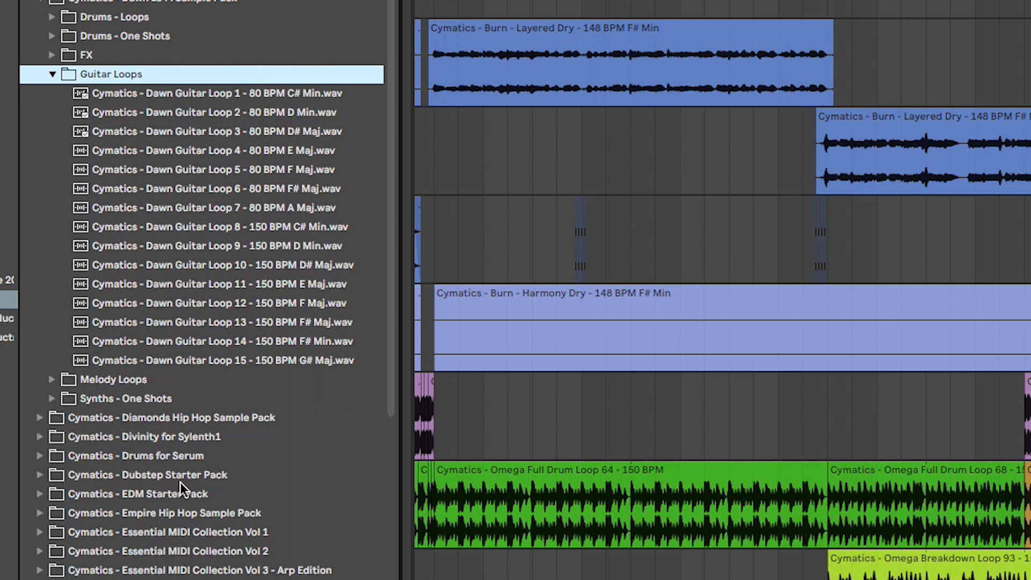
{"action": "left_click", "coordinate": [214, 235]}
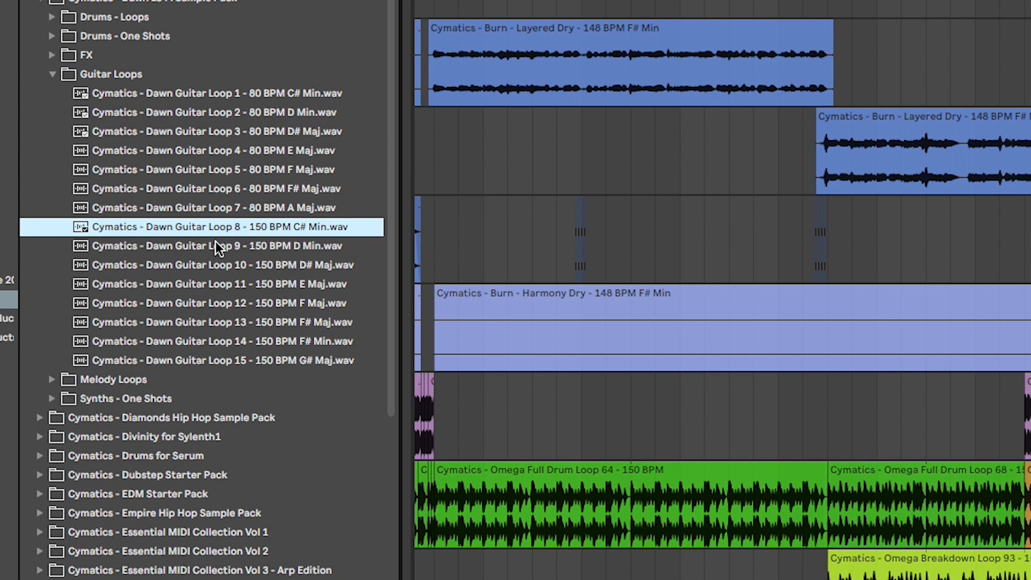
{"action": "key", "text": "Left"}
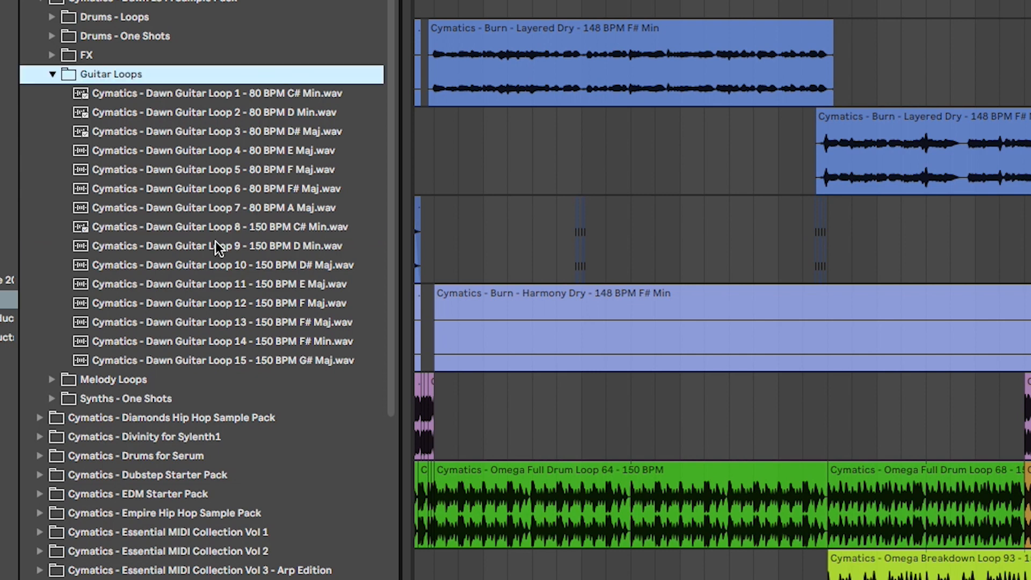
{"action": "left_click", "coordinate": [52, 75]}
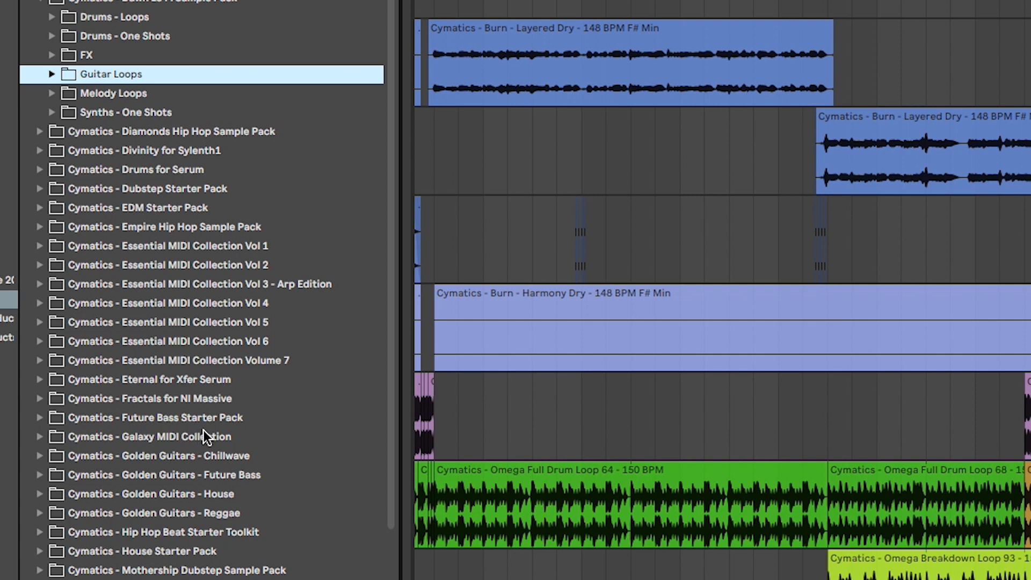
- Point out the Golden Guitars - Chillwave pack among the Cymatics packs and clear the selection
{"action": "left_click", "coordinate": [227, 454]}
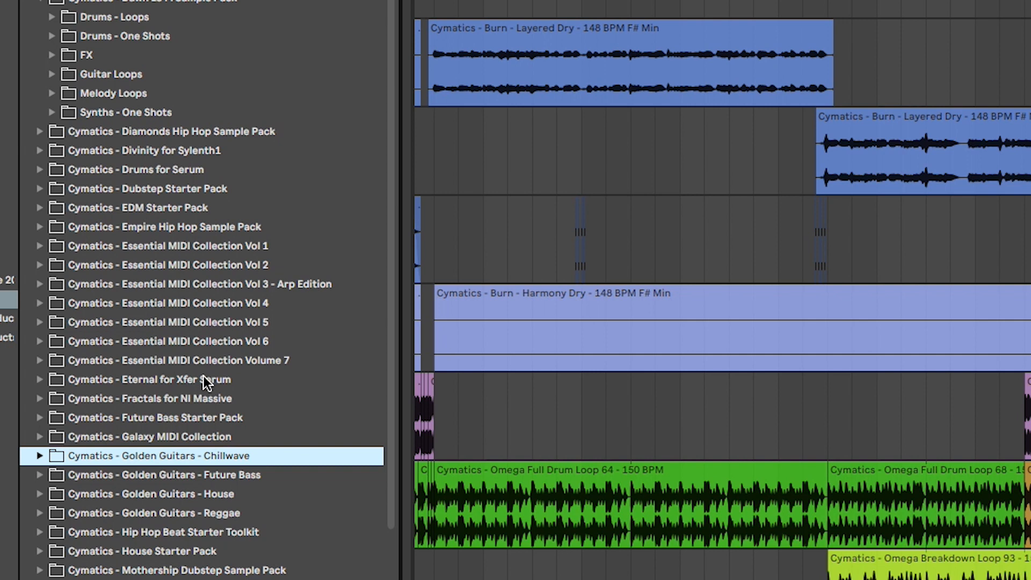
{"action": "scroll", "coordinate": [187, 510], "scroll_direction": "down", "scroll_amount": 2}
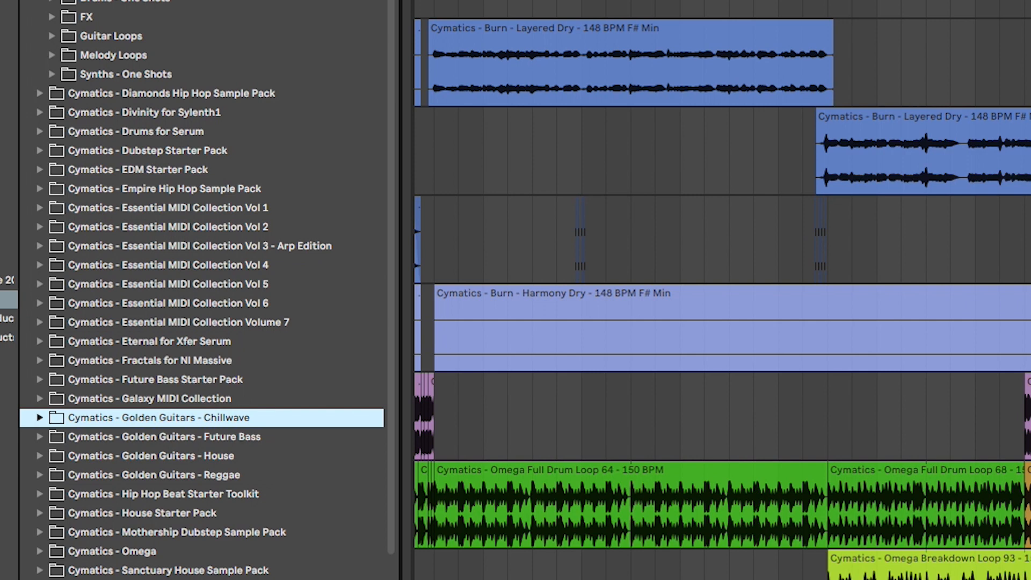
{"action": "left_click", "coordinate": [183, 579]}
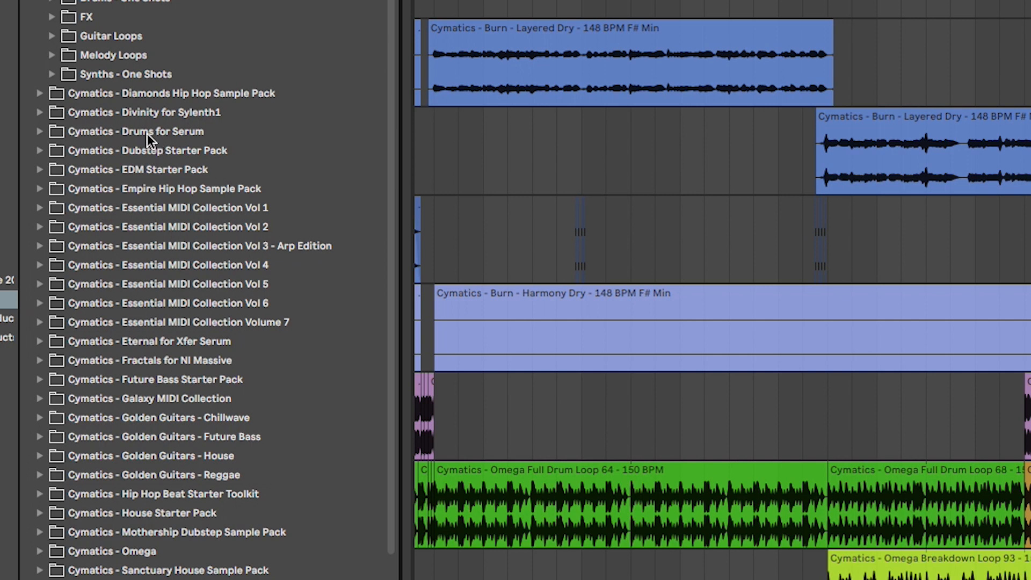
- Expand the Cymatics - Diamonds Hip Hop Sample Pack and its Drums - Loops folder
{"action": "left_click", "coordinate": [221, 99]}
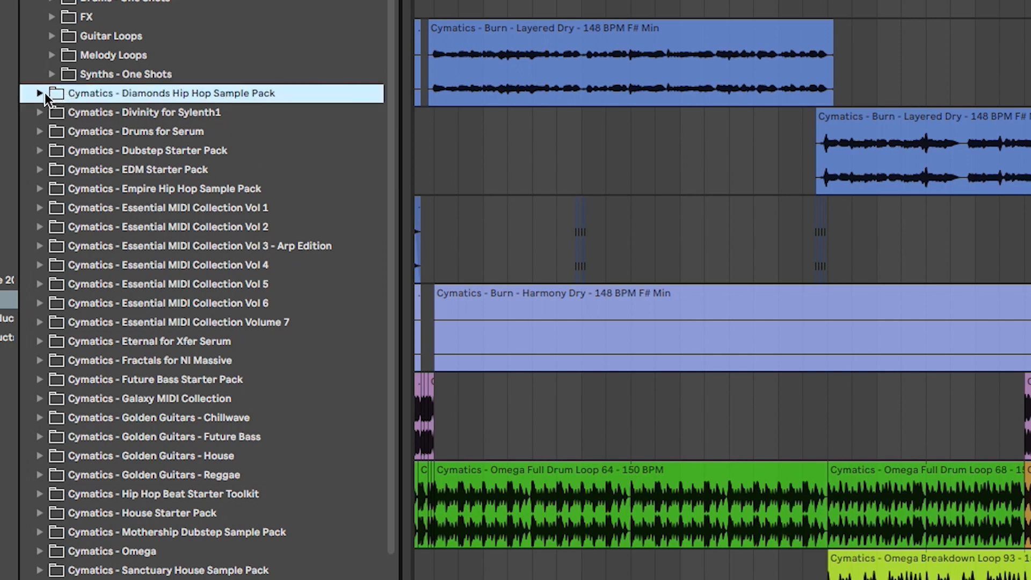
{"action": "left_click", "coordinate": [39, 93]}
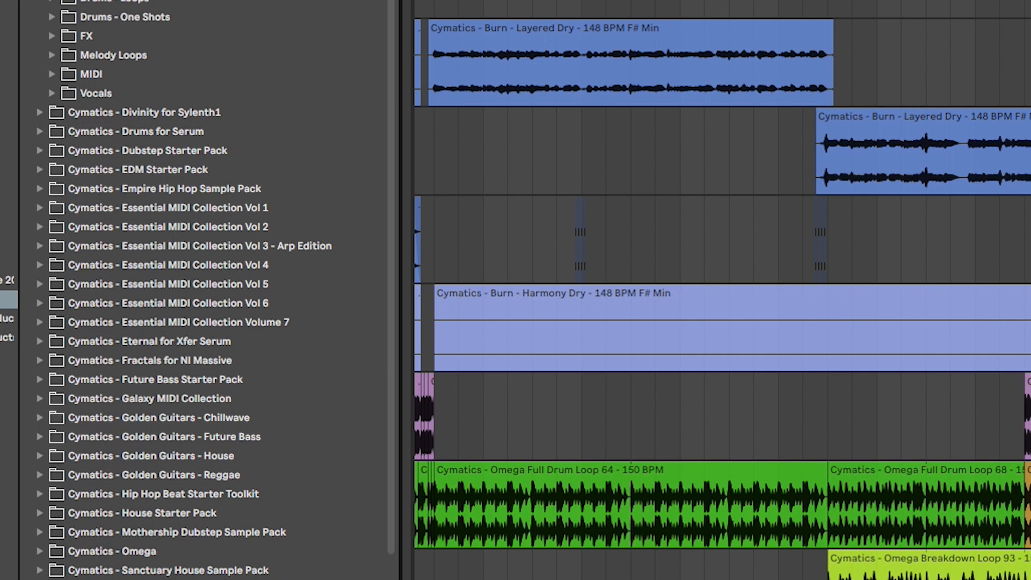
{"action": "left_click", "coordinate": [54, 2]}
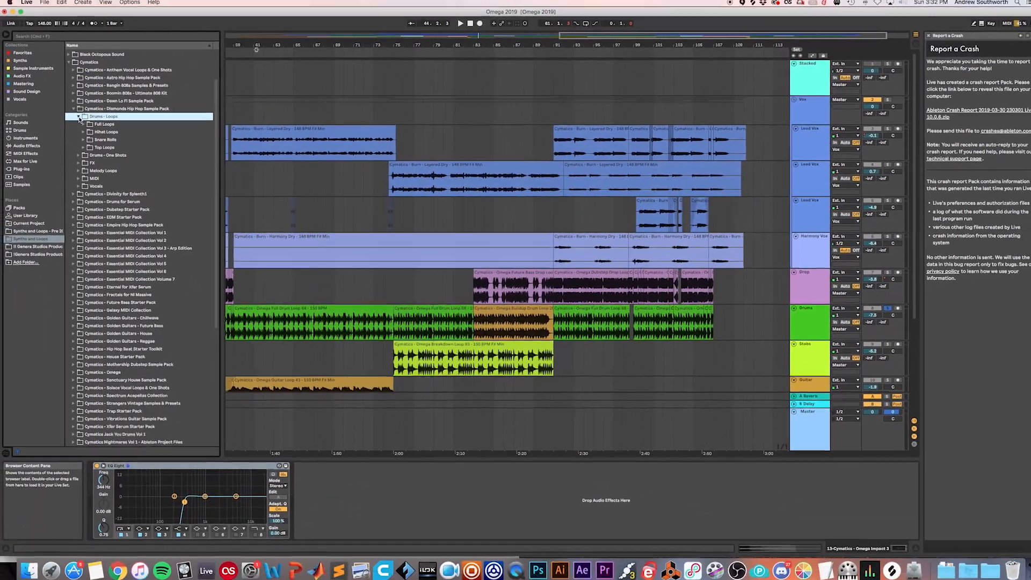
- Review the arrangement from the start of the song down to the FX tracks
{"action": "scroll", "coordinate": [462, 189], "scroll_direction": "left", "scroll_amount": 10}
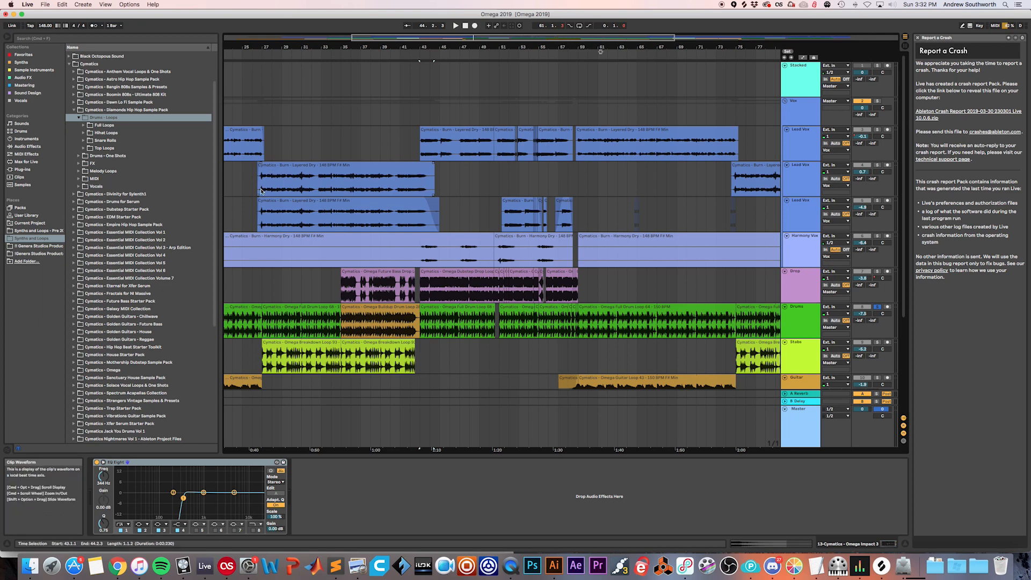
{"action": "scroll", "coordinate": [261, 190], "scroll_direction": "left", "scroll_amount": 7}
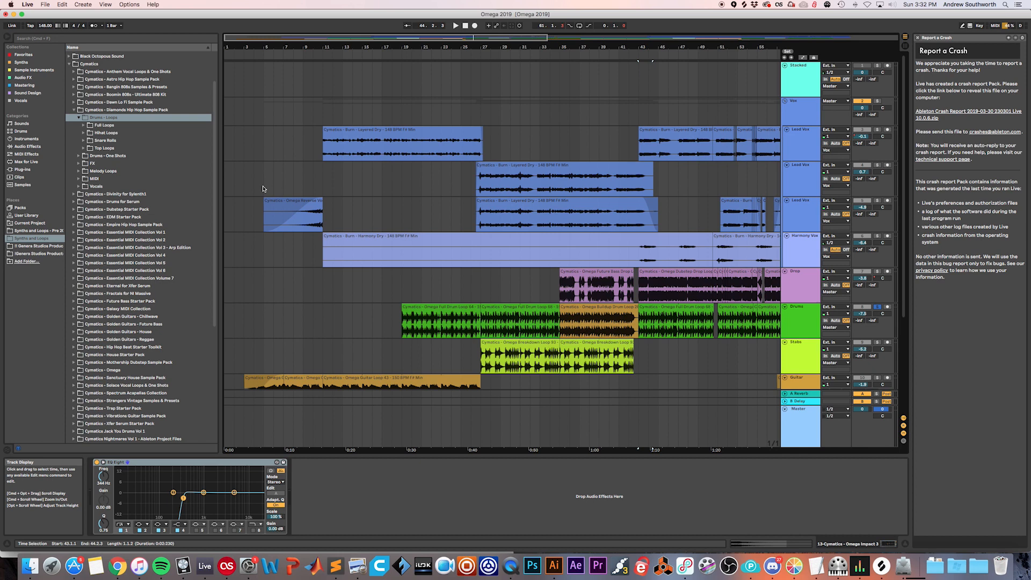
{"action": "scroll", "coordinate": [263, 189], "scroll_direction": "down", "scroll_amount": 5}
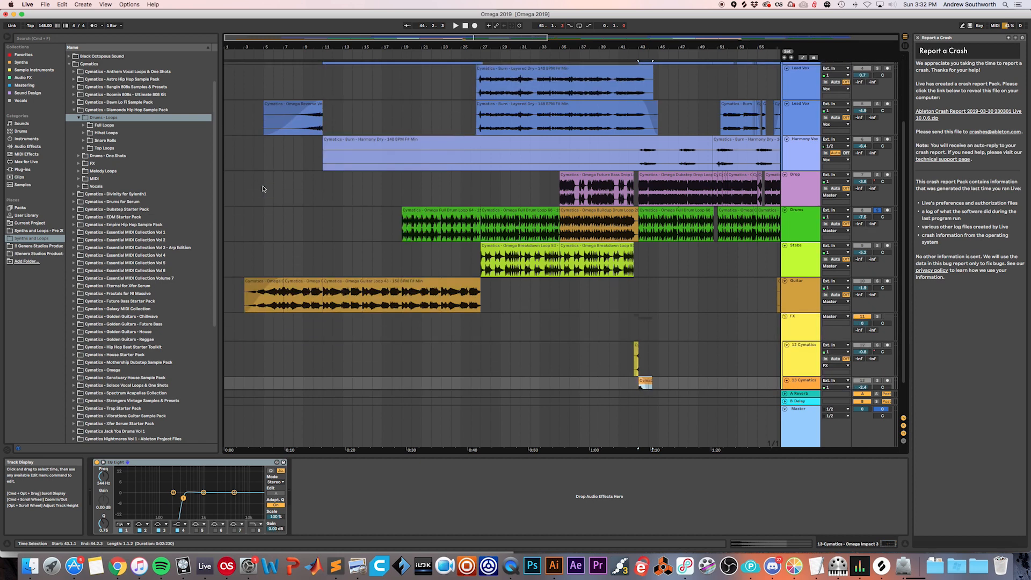